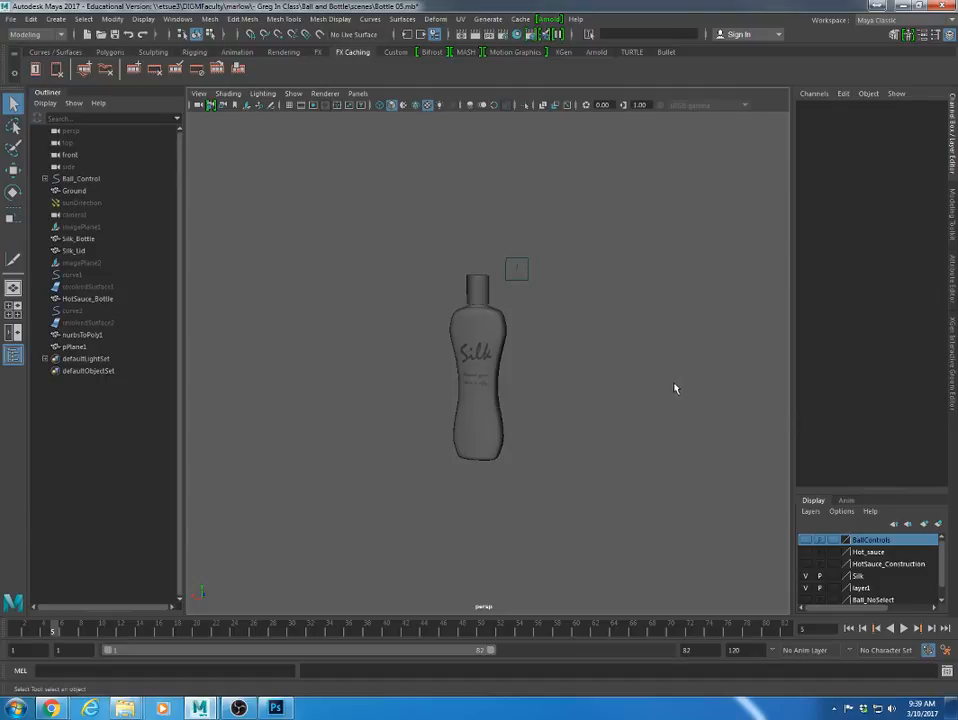
- Turn on the visibility of Ground_Layer to show the ground plane beneath the Silk bottle
mouse_move(675, 388)
left_mouse_down("alt")
mouse_move(659, 402)
mouse_move(455, 425)
left_mouse_up("alt")
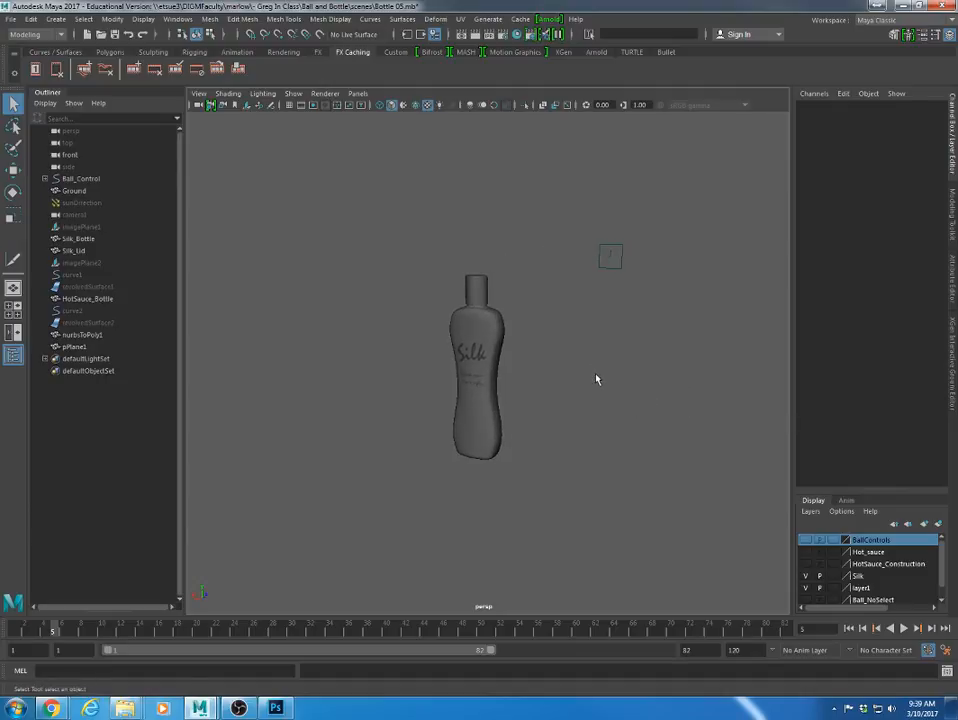
left_click(490, 416)
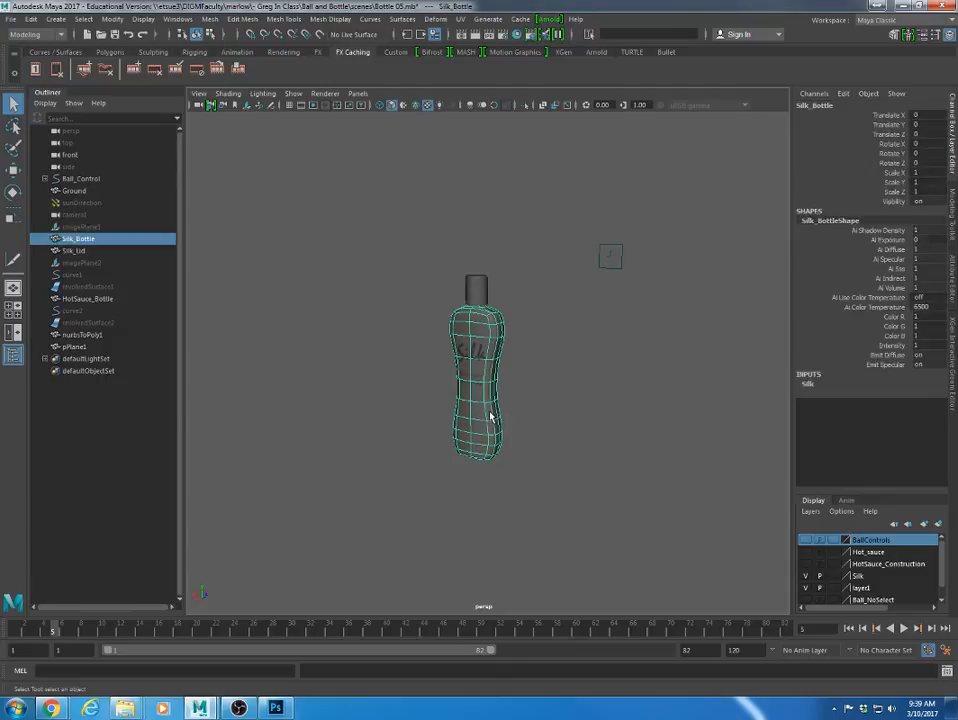
key("f")
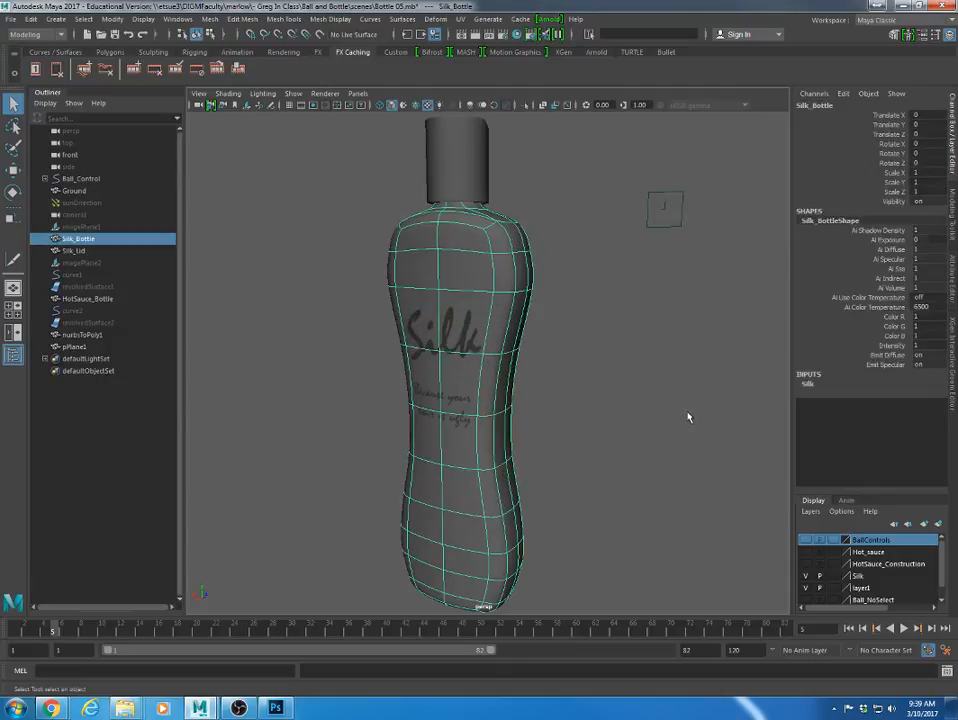
left_click(577, 427)
scroll(573, 427, "down", 8)
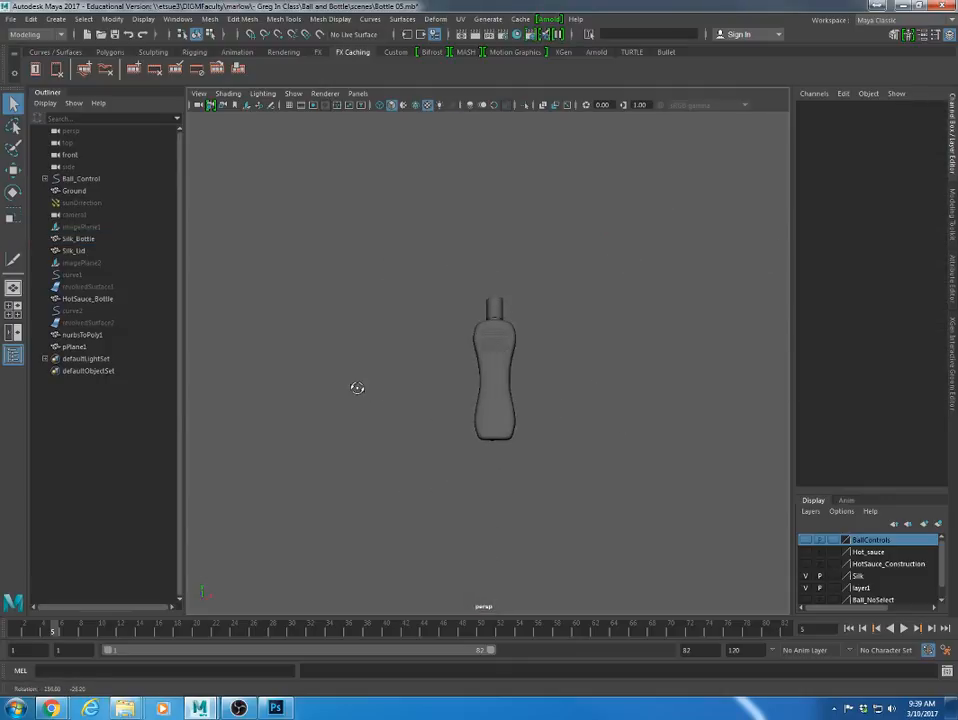
left_click_drag(357, 387, 578, 415, "alt")
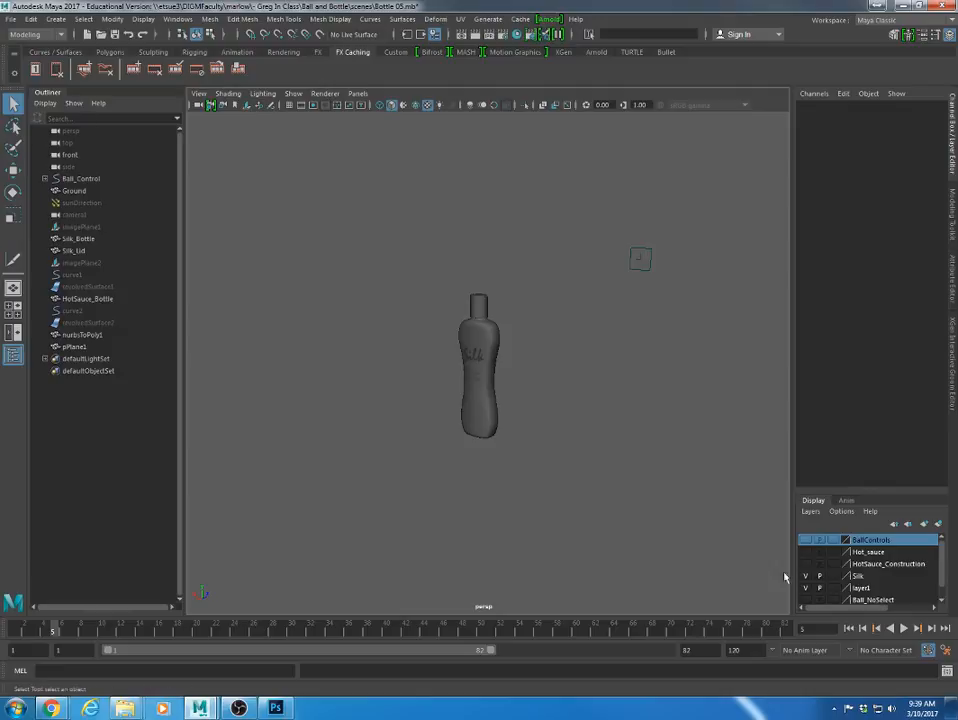
scroll(849, 586, "down", 1)
left_click(806, 598)
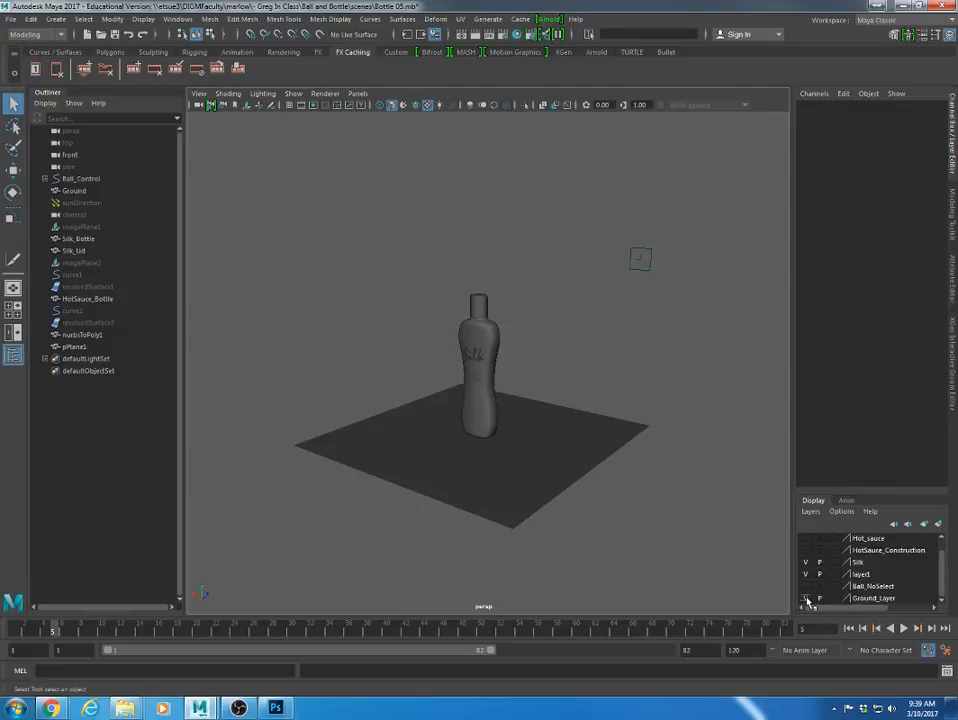
- Open the Arnold render view of the scene and fit its window over the viewport
left_click(548, 19)
left_click(580, 41)
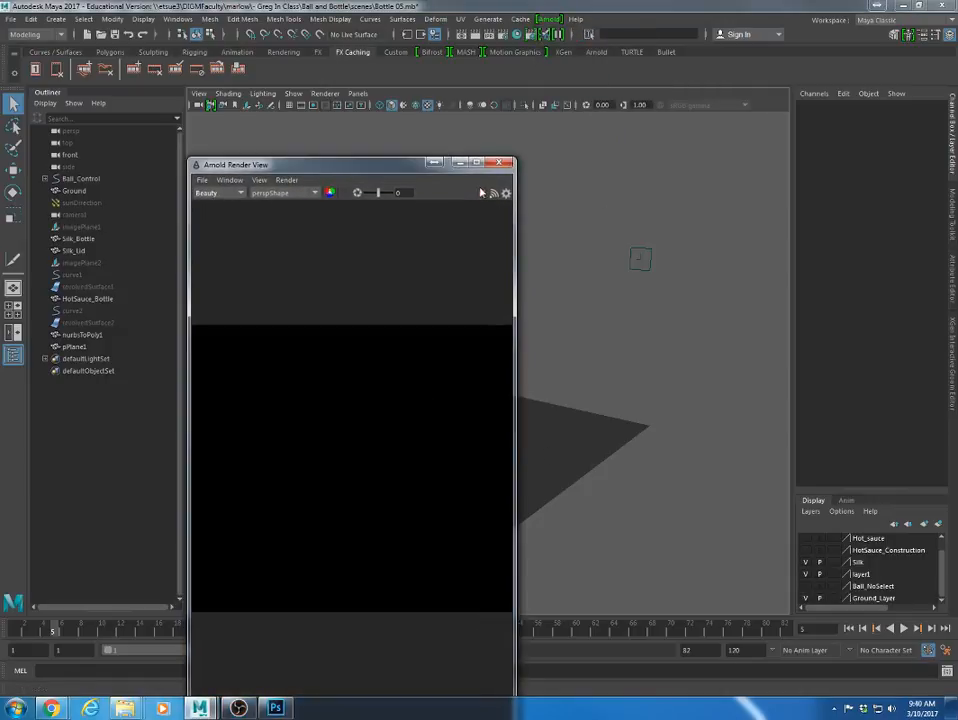
left_click_drag(397, 172, 428, 33)
left_click_drag(546, 19, 616, 186)
left_click_drag(616, 360, 632, 360)
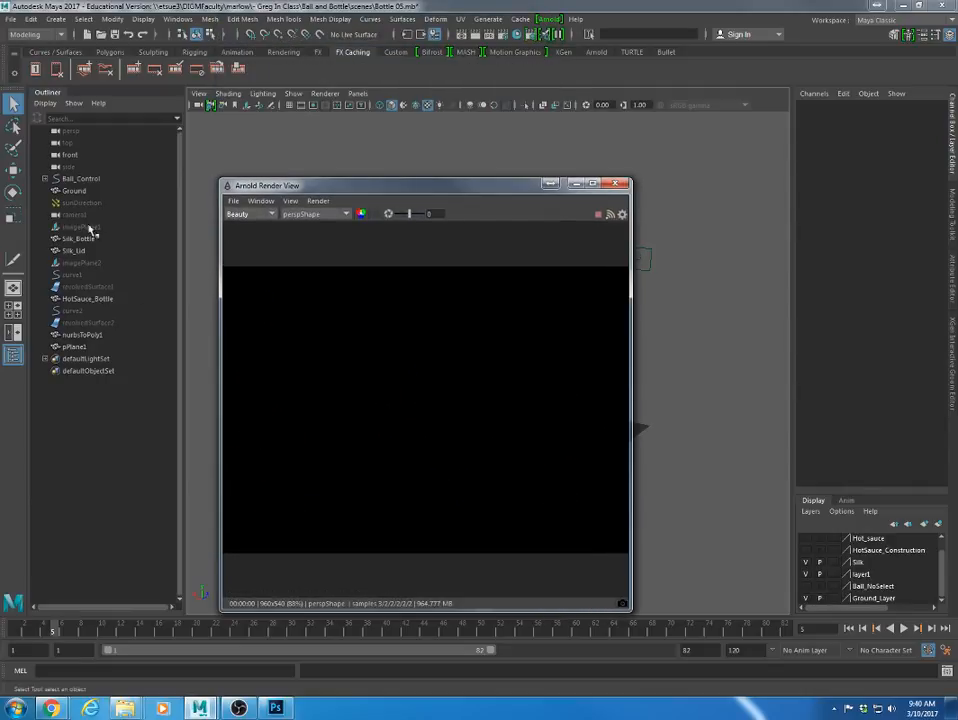
- Unhide the sunDirection light for a test render and delete it from the scene
left_click(82, 203)
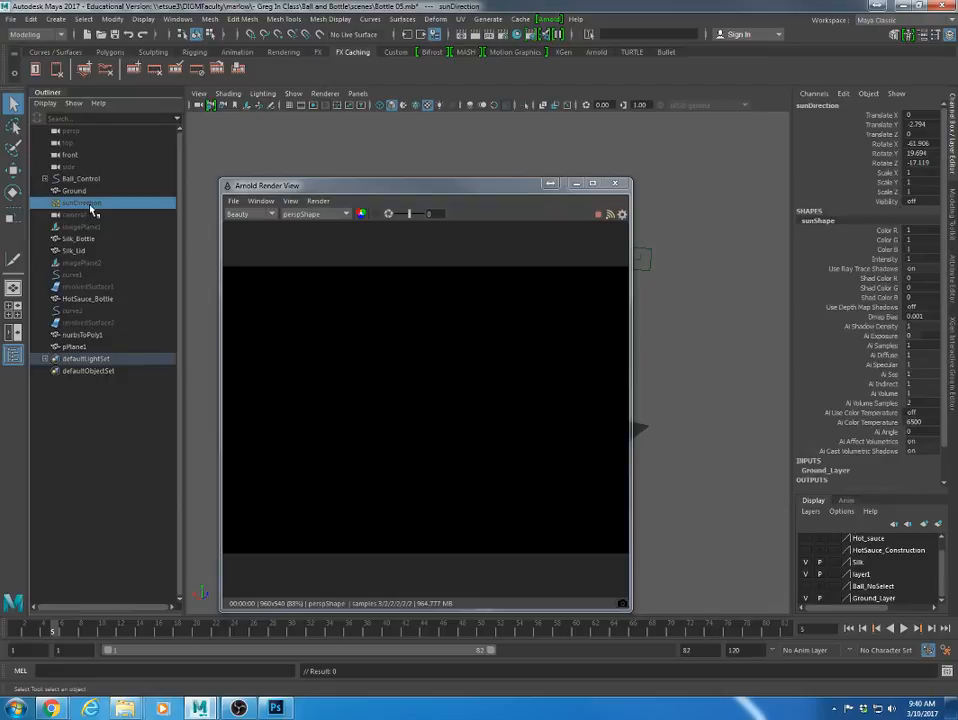
key("shift+h")
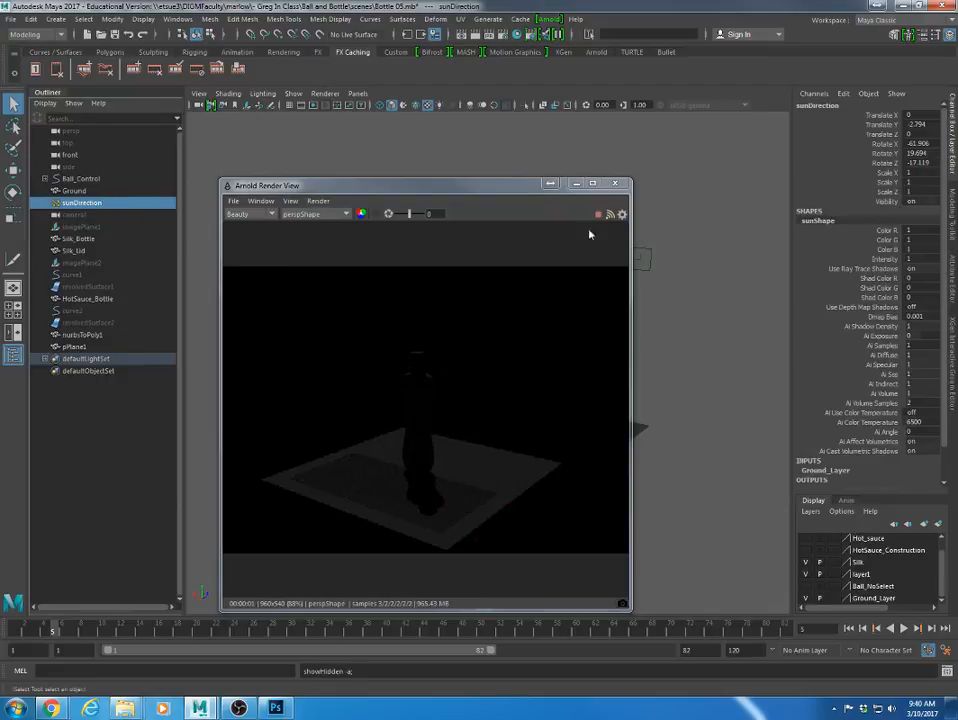
left_click(614, 184)
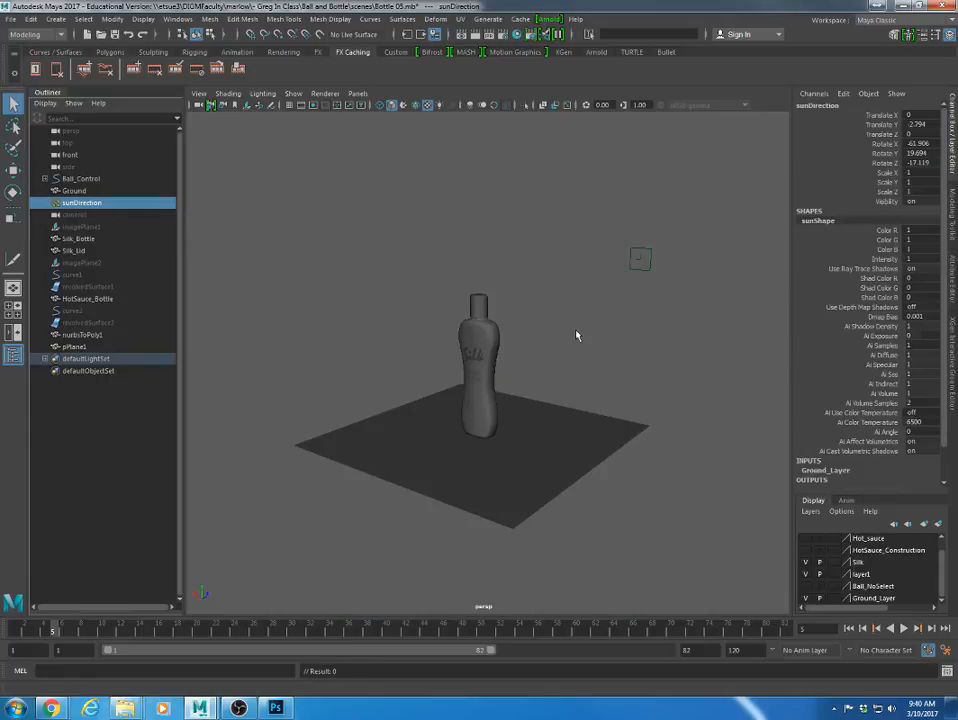
key("Delete")
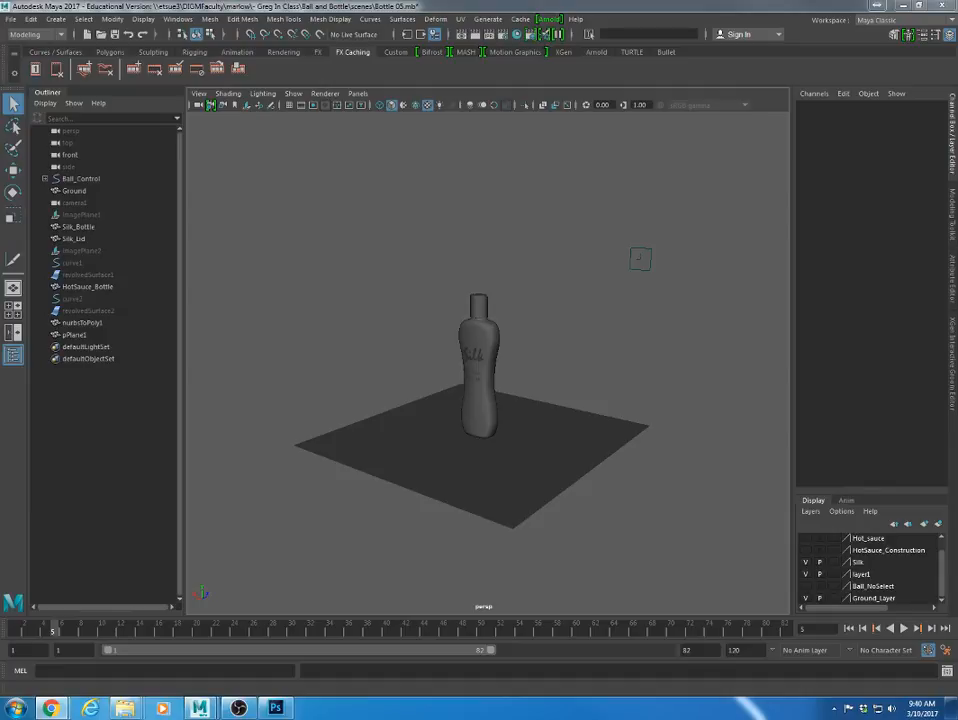
- Switch to the browser and examine the three-point lighting references, including the top-view diagram and the annotated portrait, before returning to Maya
left_click_drag(1, 11, 672, 2)
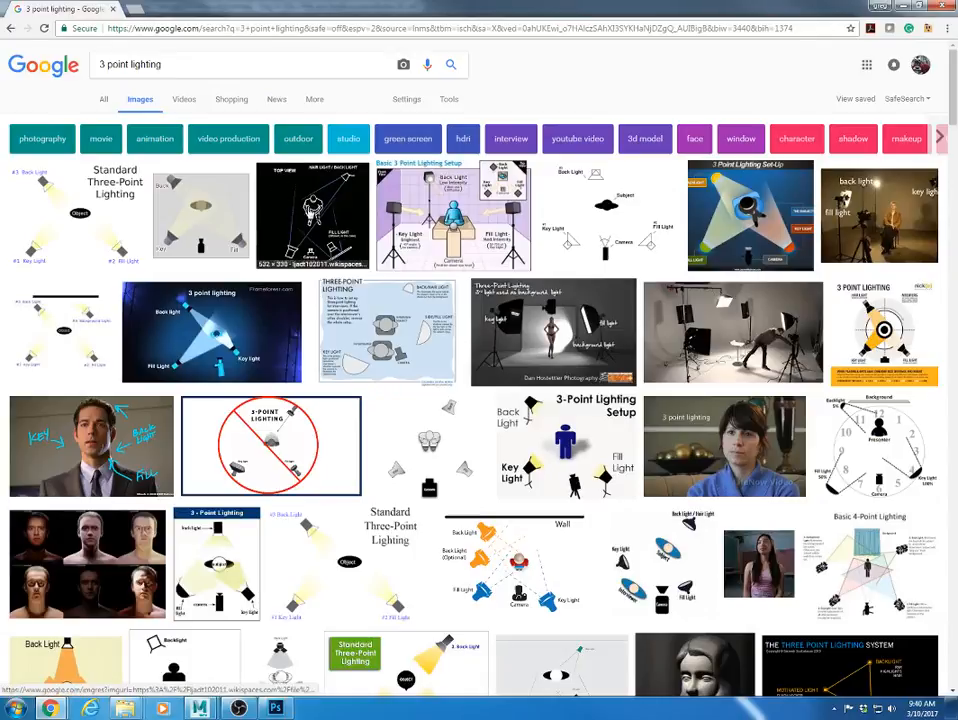
left_click(312, 215)
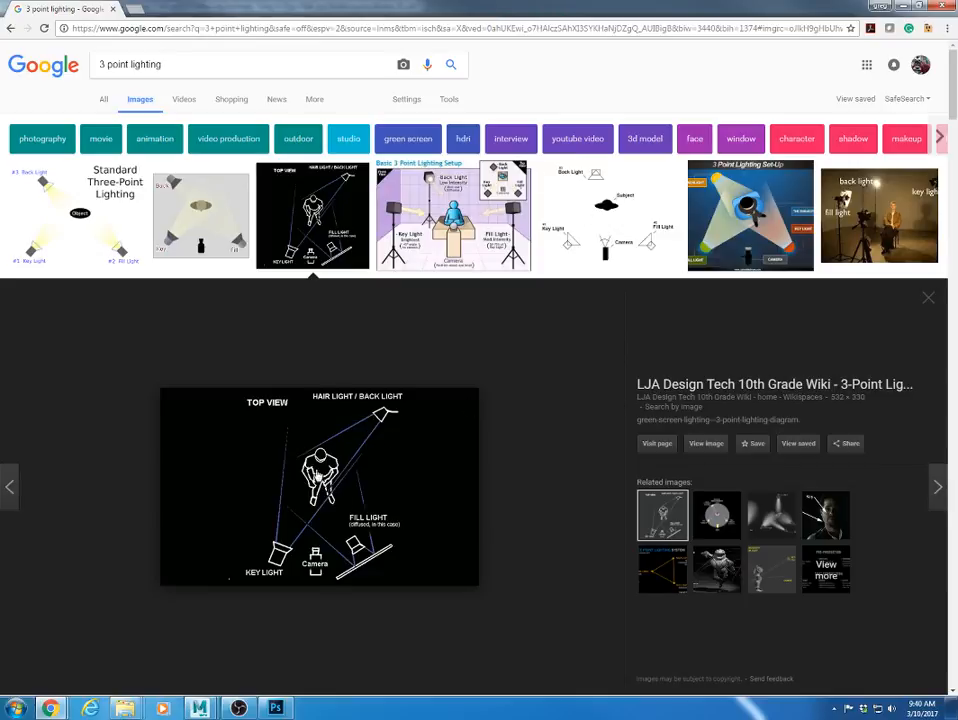
left_click(928, 298)
left_click(118, 436)
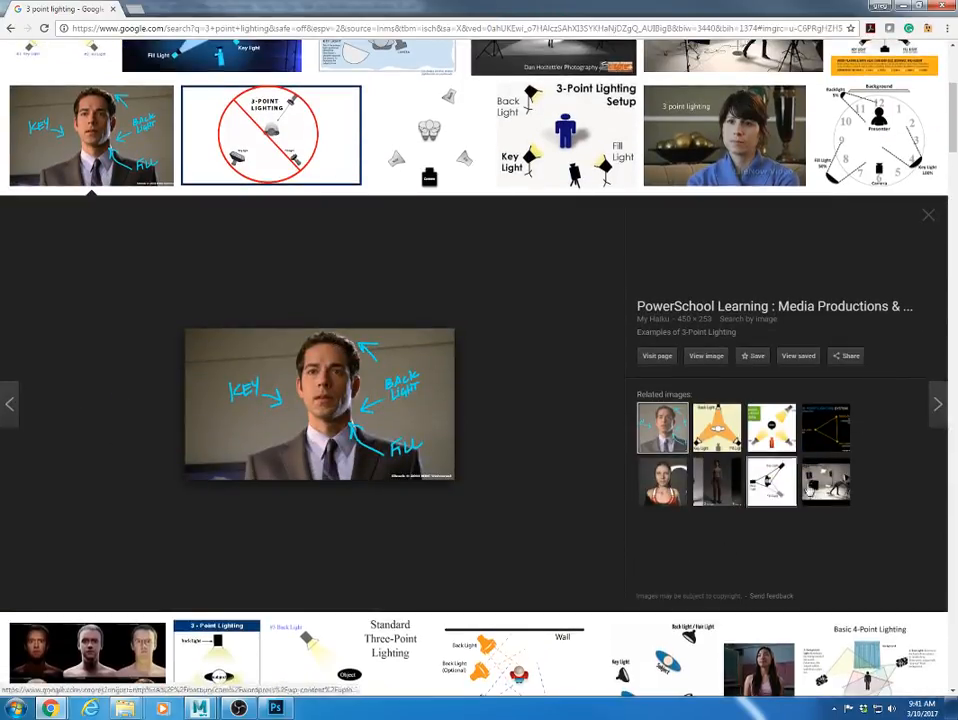
double_click(69, 14)
left_click_drag(40, 2, 0, 0)
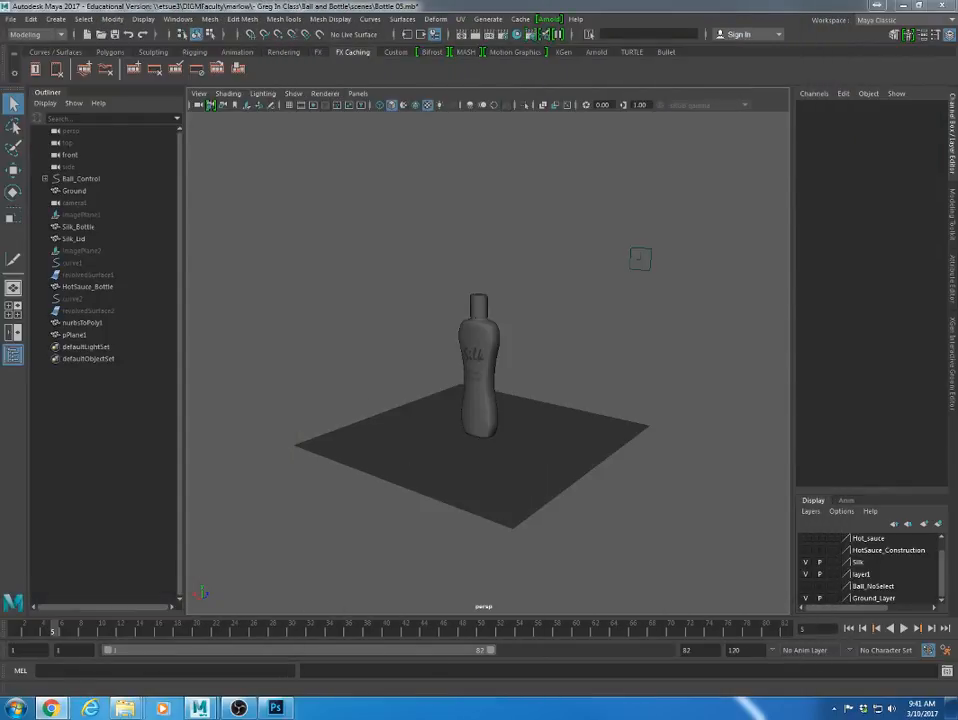
left_click(659, 403)
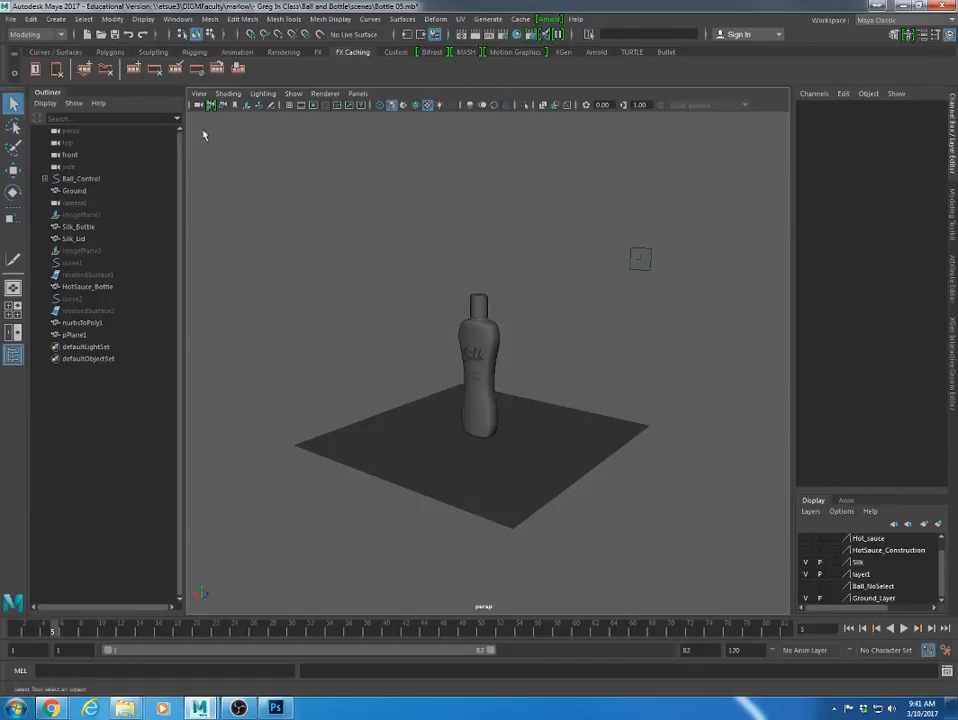
- Create an Arnold area light and scale it up uniformly to about 16.7
left_click(548, 19)
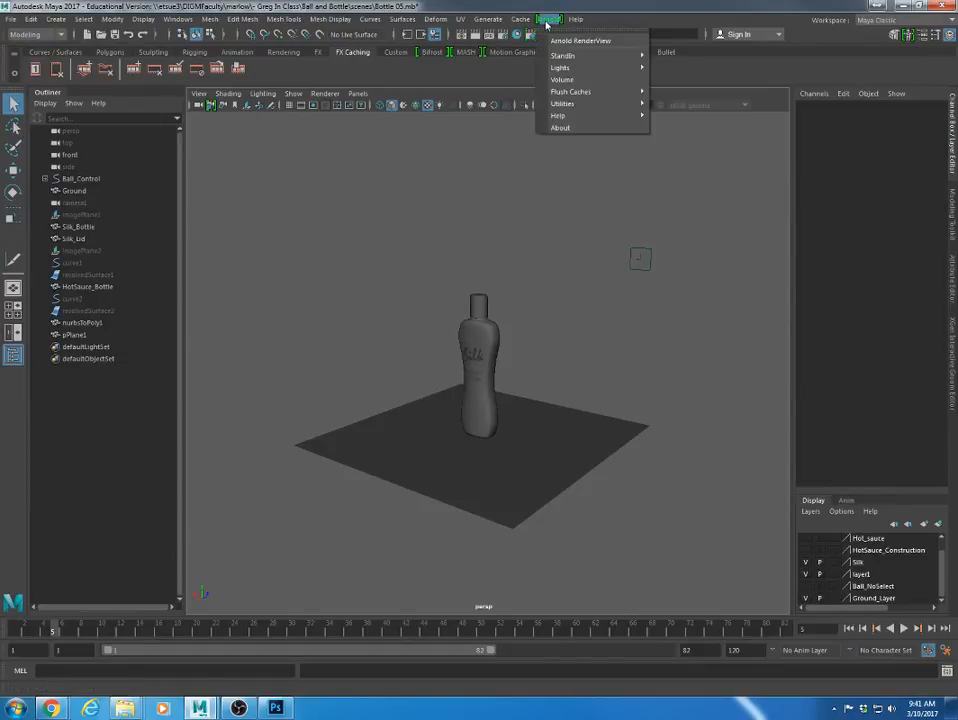
mouse_move(571, 22)
mouse_move(600, 67)
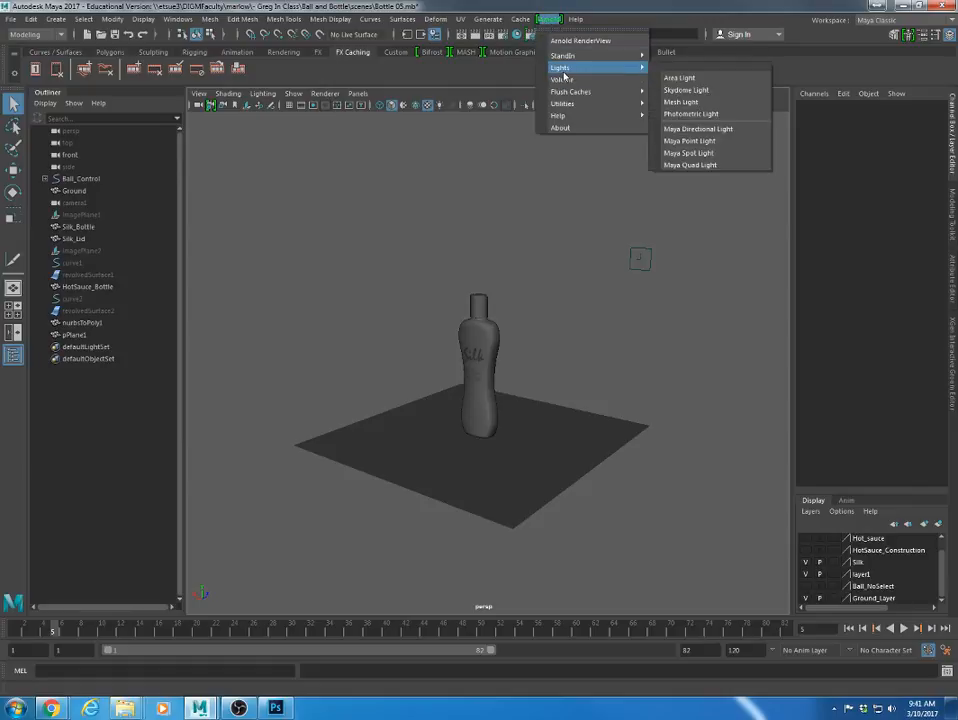
left_click(673, 78)
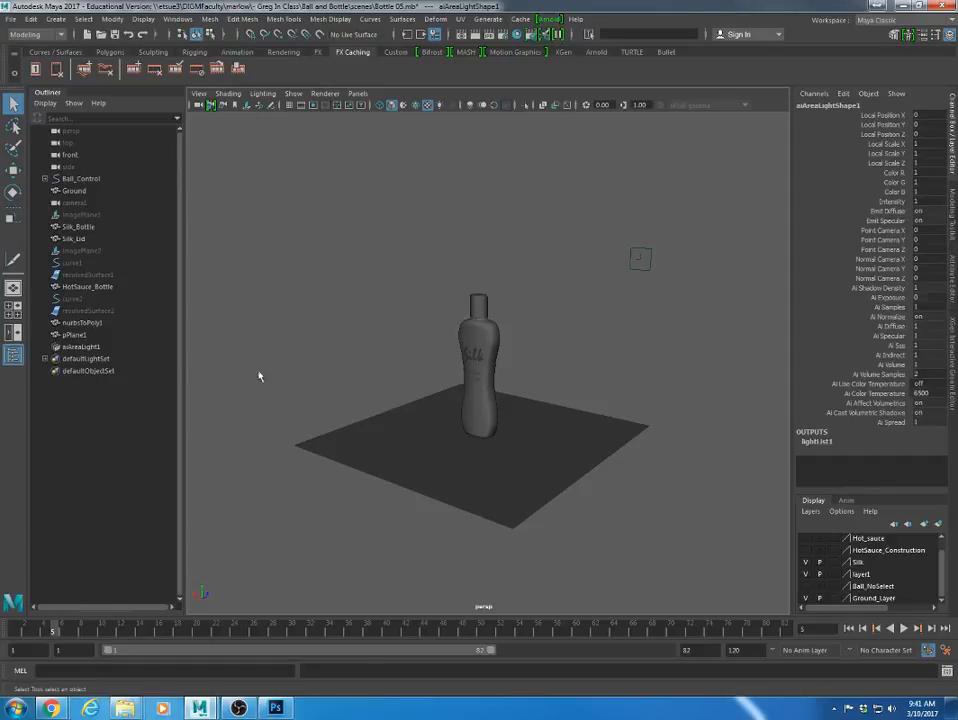
key("r")
left_click_drag(480, 435, 570, 455)
- Move the area light to about (22, 21.5, -33.2) and rotate it to about (-173.6, -33.7, 2.3) so it faces the bottle
key("w")
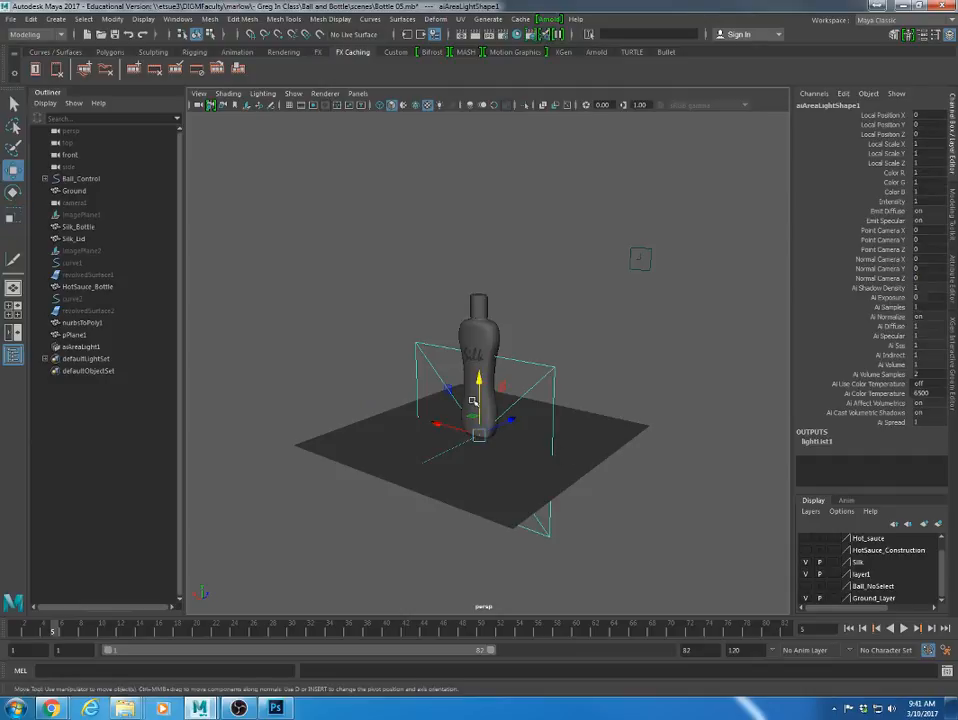
left_click_drag(479, 405, 406, 443)
key("e")
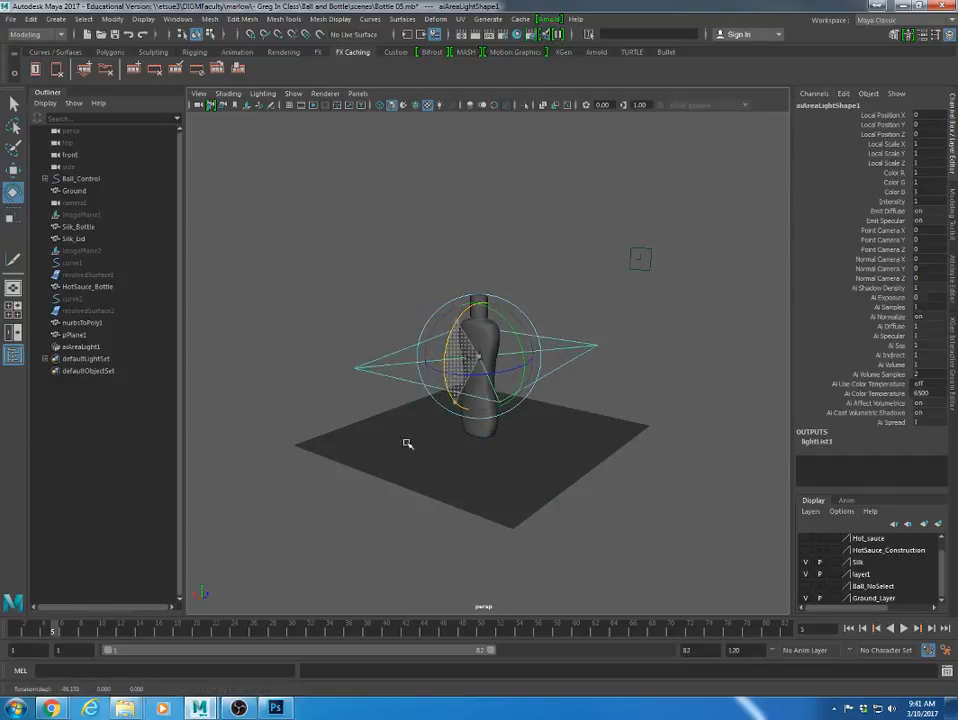
left_click_drag(441, 336, 412, 406)
left_click_drag(489, 358, 384, 415)
key("w")
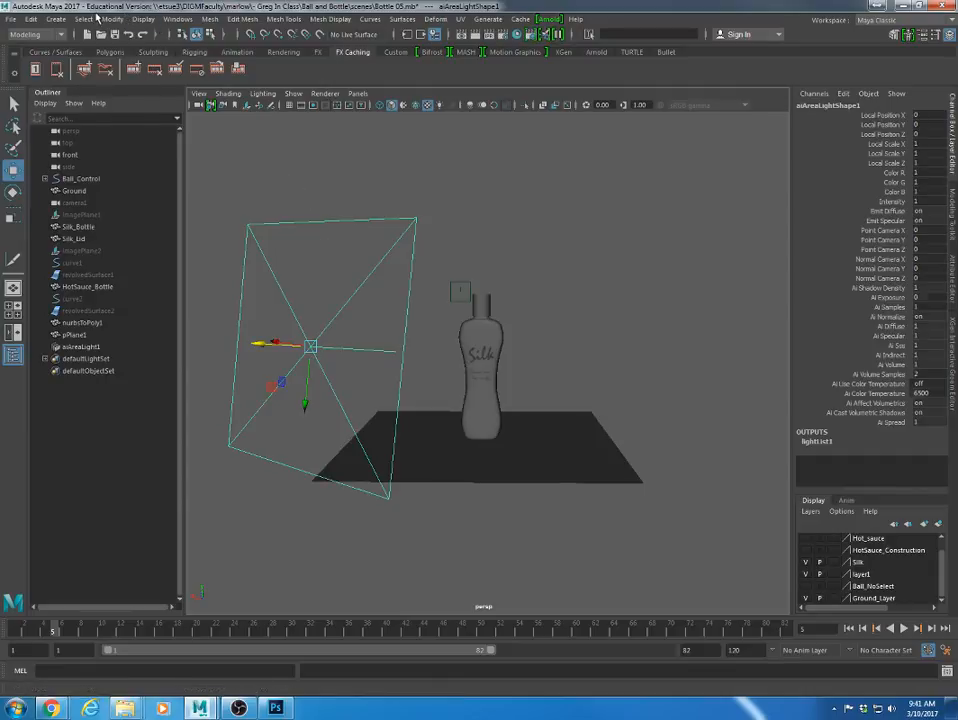
- Open the Arnold render view on a close front view of the bottle and place its window over the upper viewport
right_click_drag(413, 384, 597, 440, "alt")
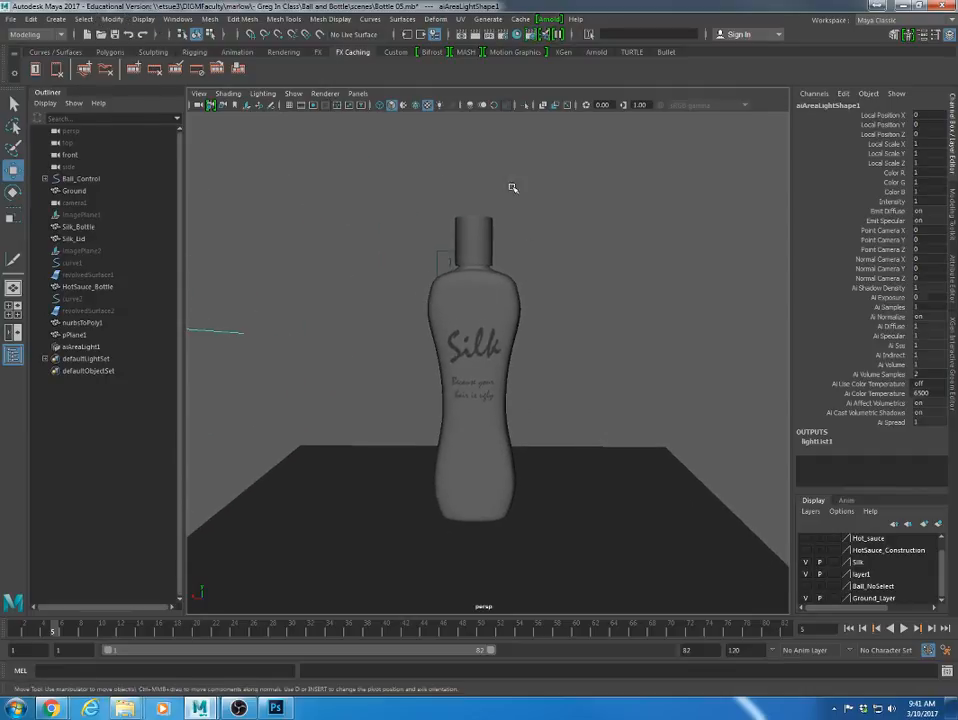
left_click(549, 19)
left_click(565, 41)
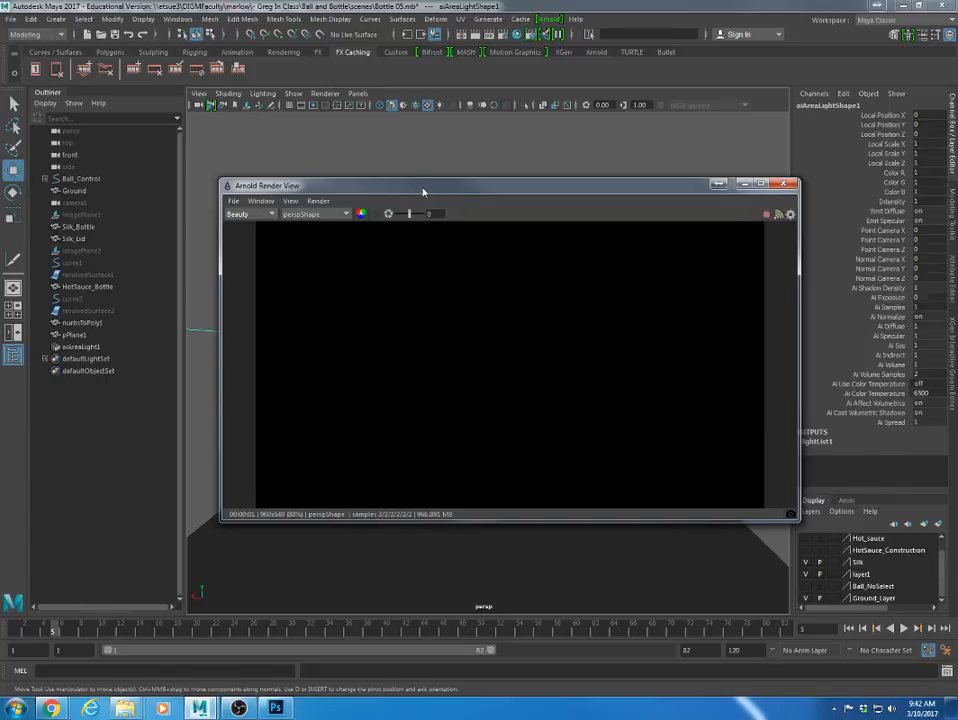
left_click_drag(422, 191, 385, 91)
- Turn off Normalize for the area light and set its exposure to 2
left_click(213, 340)
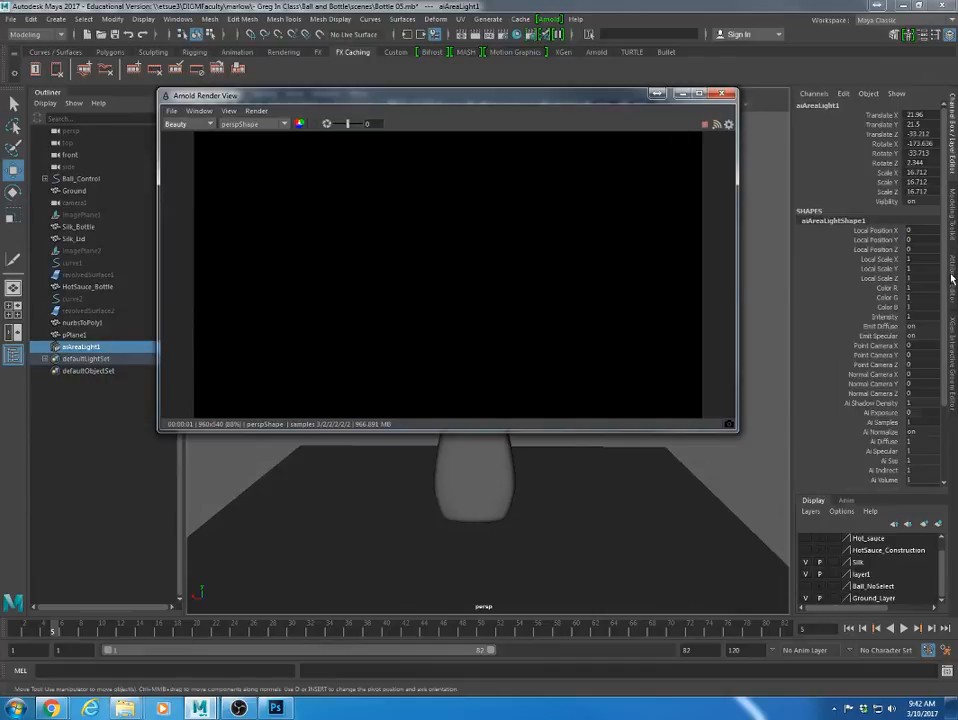
left_click(952, 282)
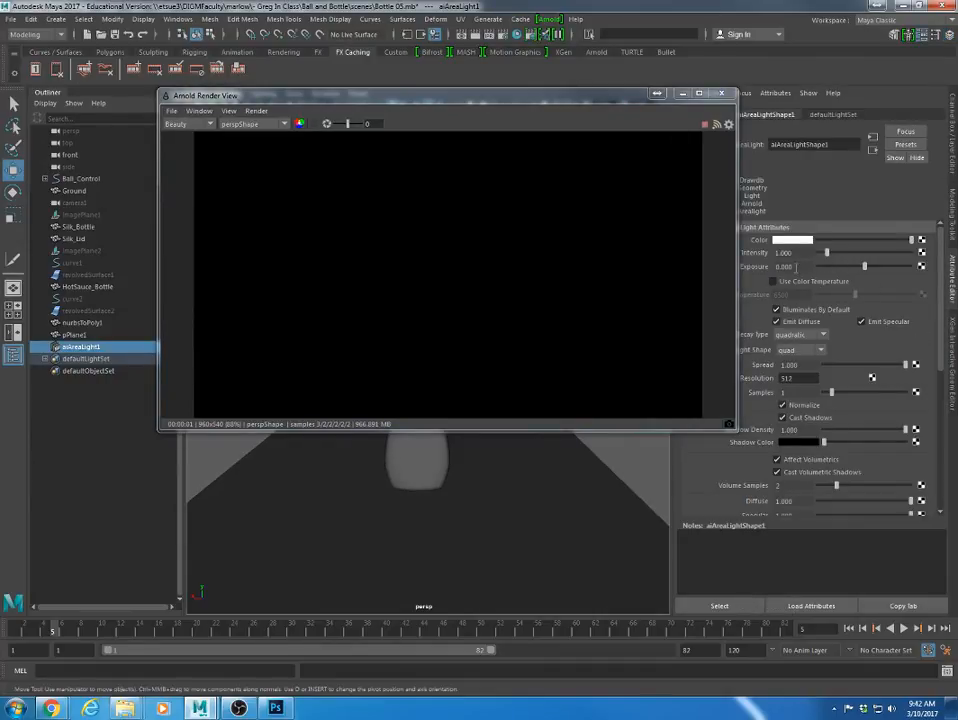
left_click(782, 405)
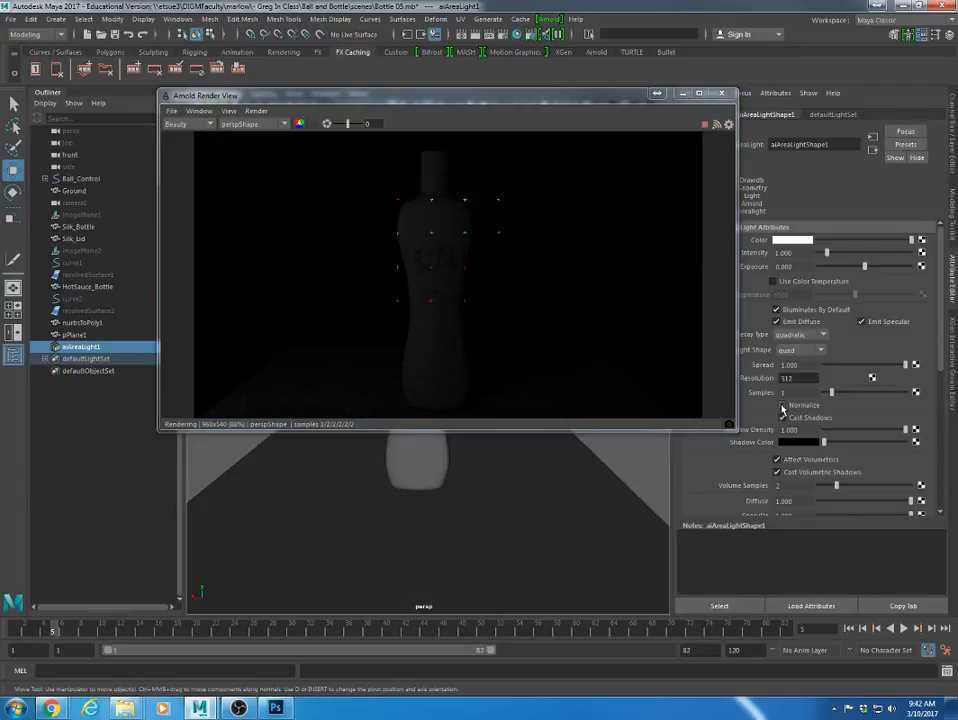
left_click(783, 266)
type("2")
key("Return")
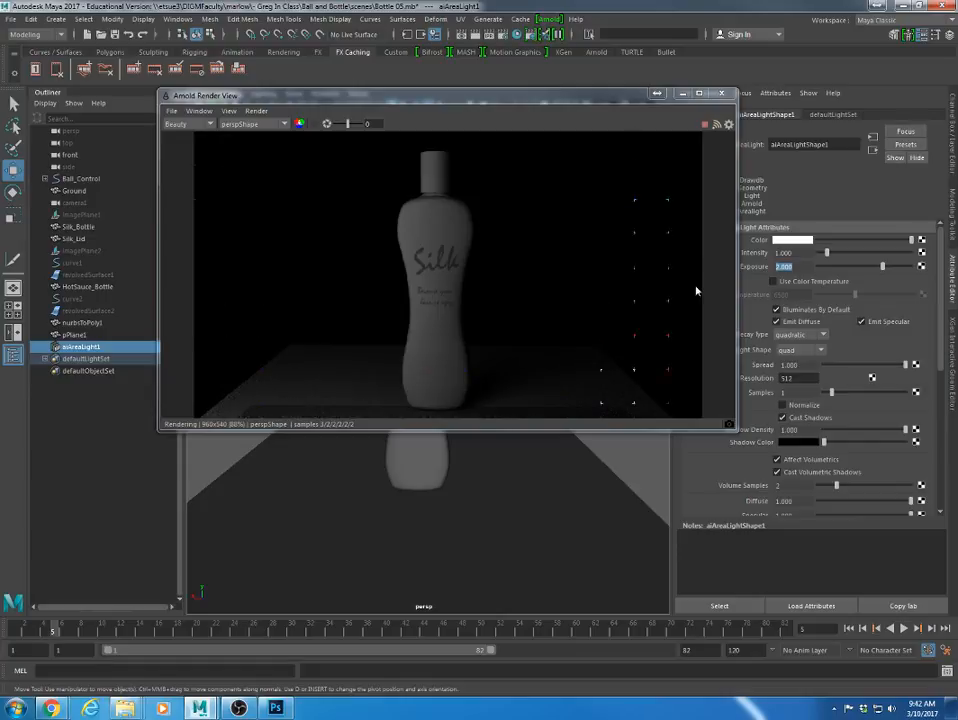
- Try an exposure of 3 on the area light, and set it back to 2
type("3")
key("Return")
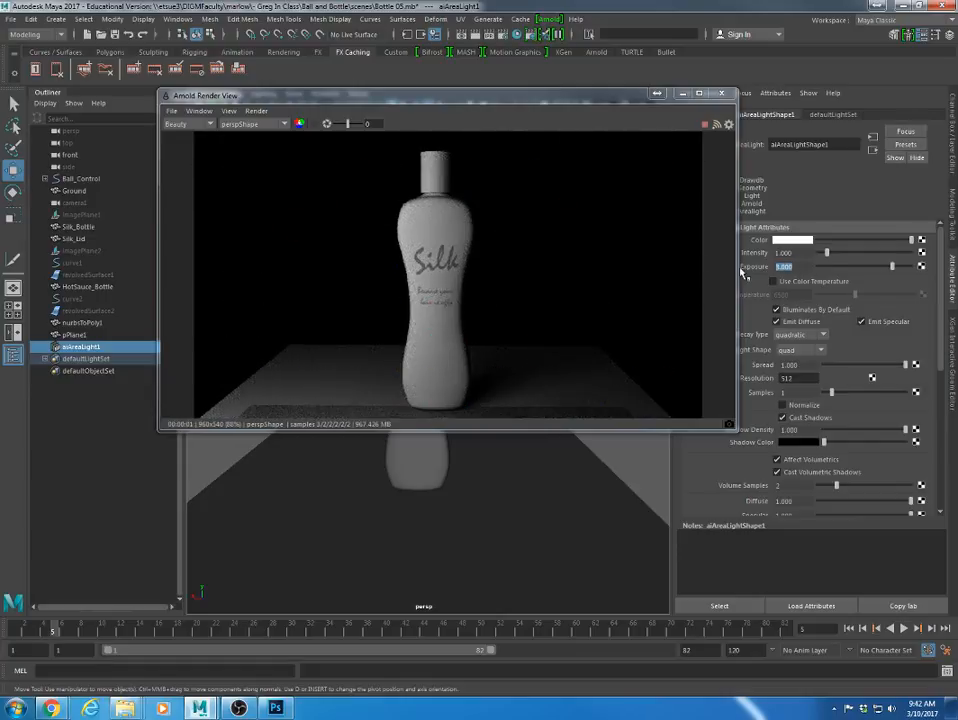
type("2")
key("Return")
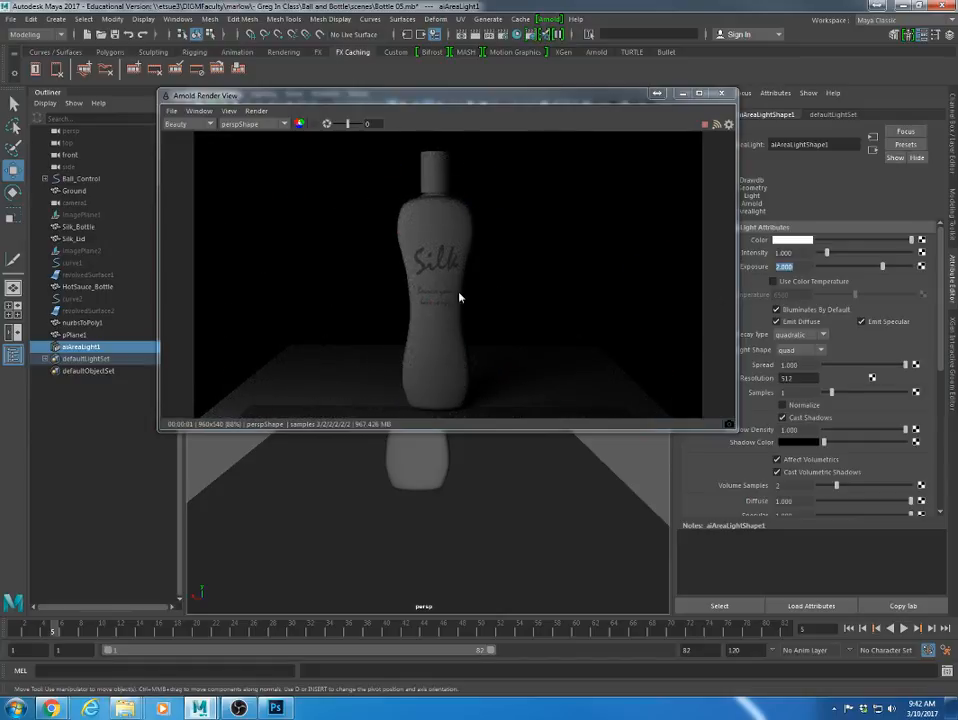
- Move the render view aside to uncover the area light and delete the light from the scene
left_click_drag(458, 521, 387, 507, "alt")
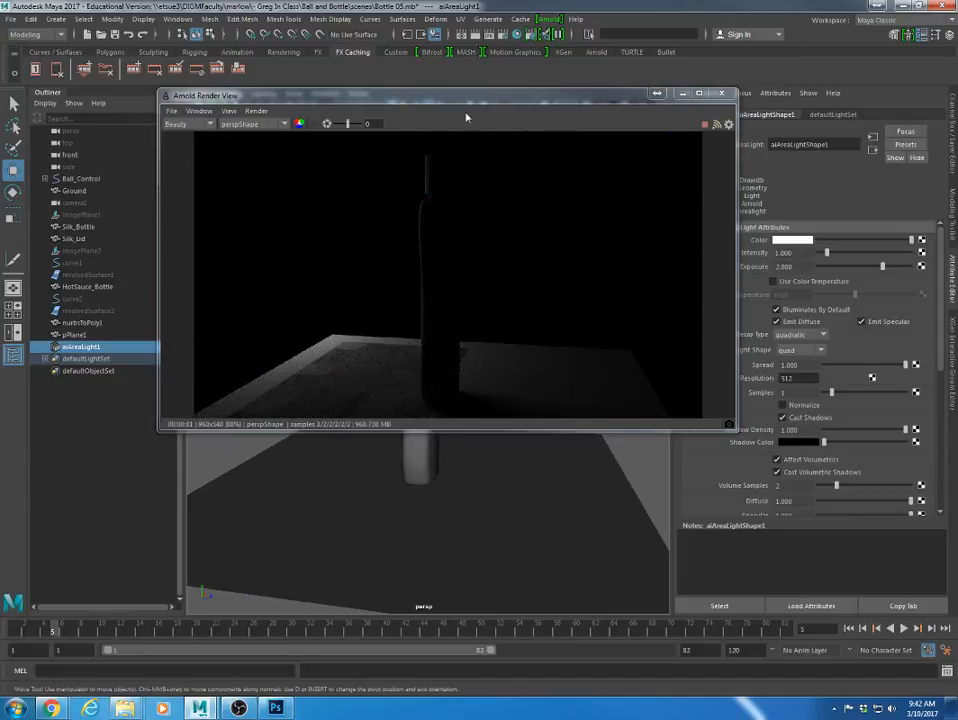
left_click_drag(465, 100, 737, 138)
left_click_drag(310, 381, 391, 421, "alt")
right_click_drag(299, 487, 168, 460, "alt")
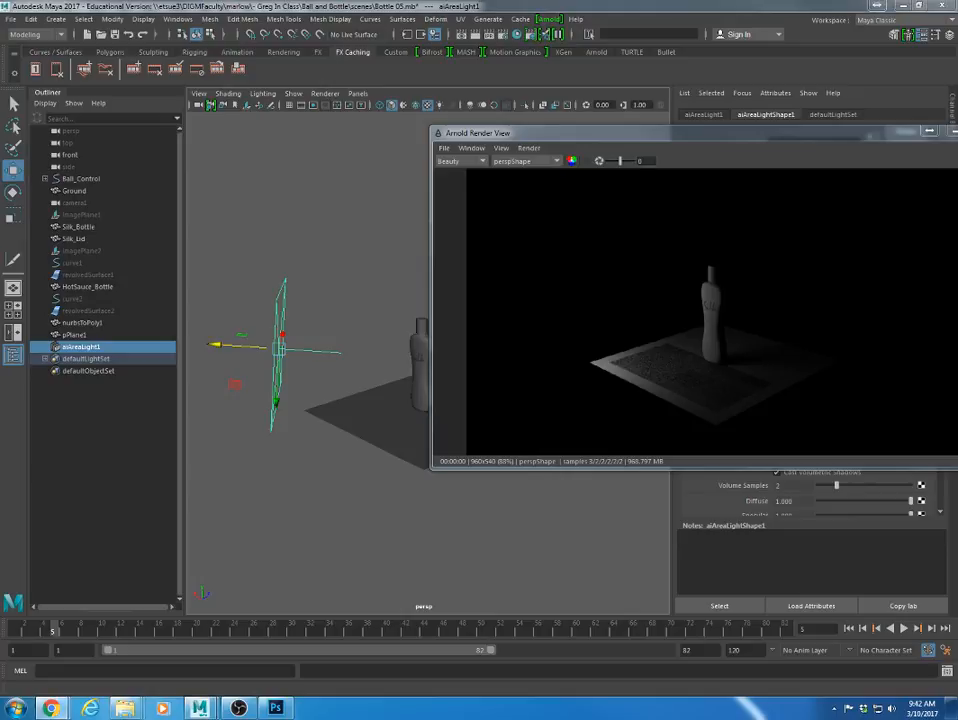
left_click_drag(293, 263, 220, 346)
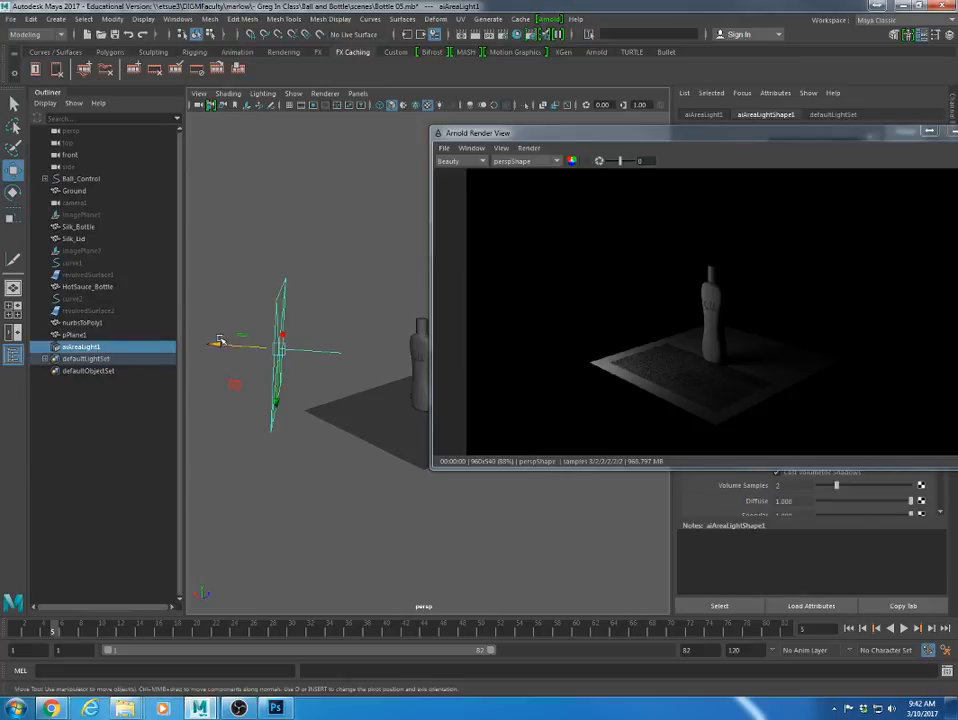
left_click(218, 340)
key("Delete")
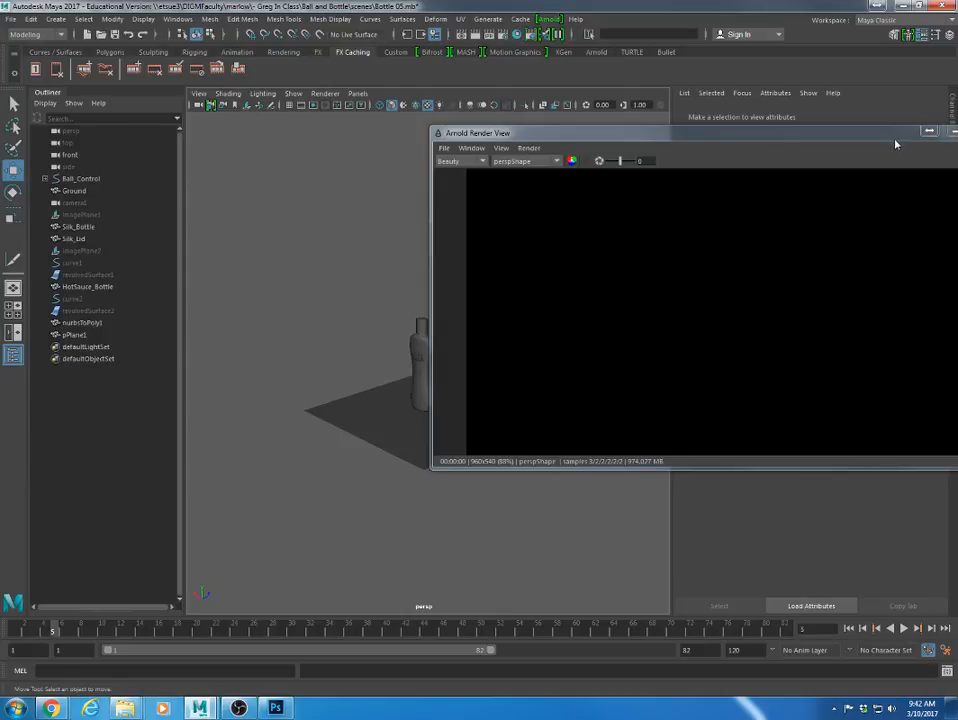
- Close the Arnold render view to uncover the whole perspective viewport
left_click_drag(893, 136, 691, 124)
left_click(794, 121)
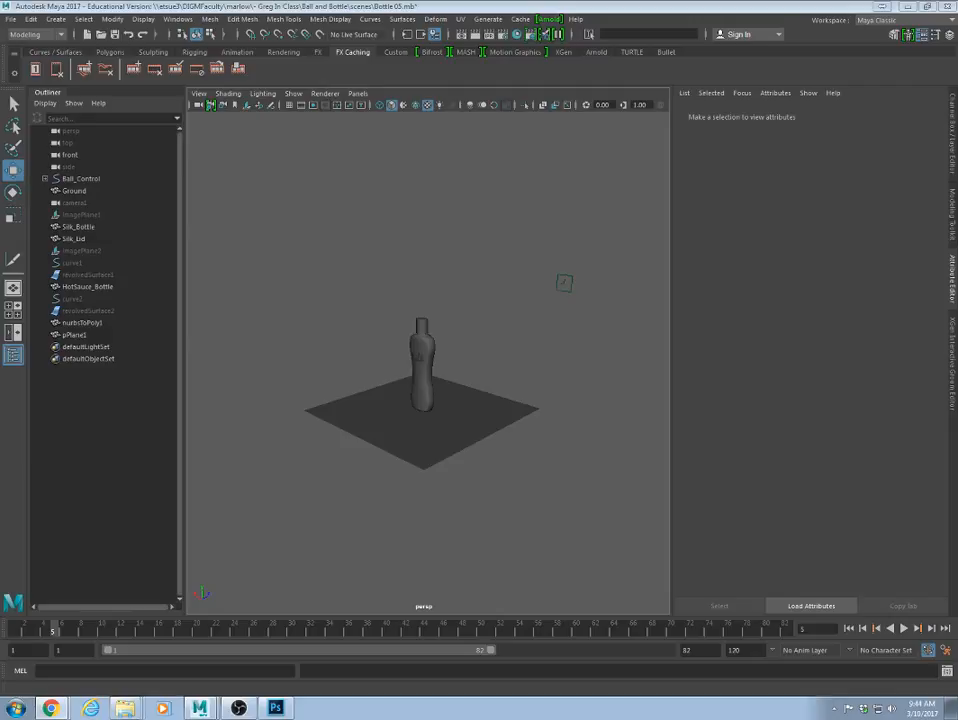
- Switch to Chrome and open the sIBL Archive of HDR Labs from the Google results for "hdri"
left_click_drag(0, 30, 330, 8)
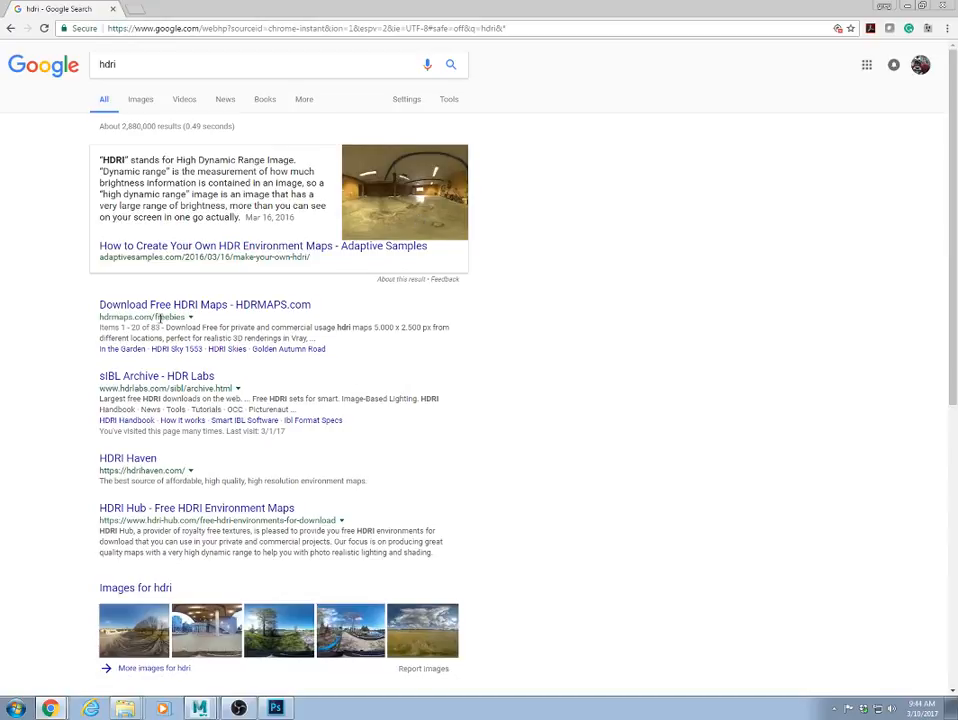
left_click(164, 308)
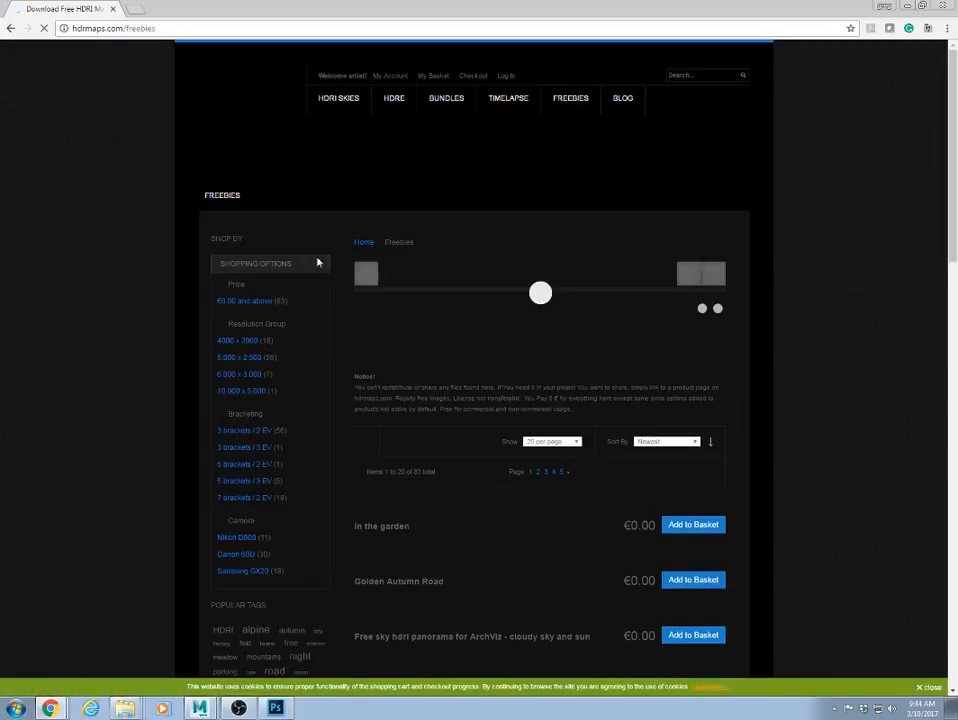
left_click(10, 29)
left_click(180, 378)
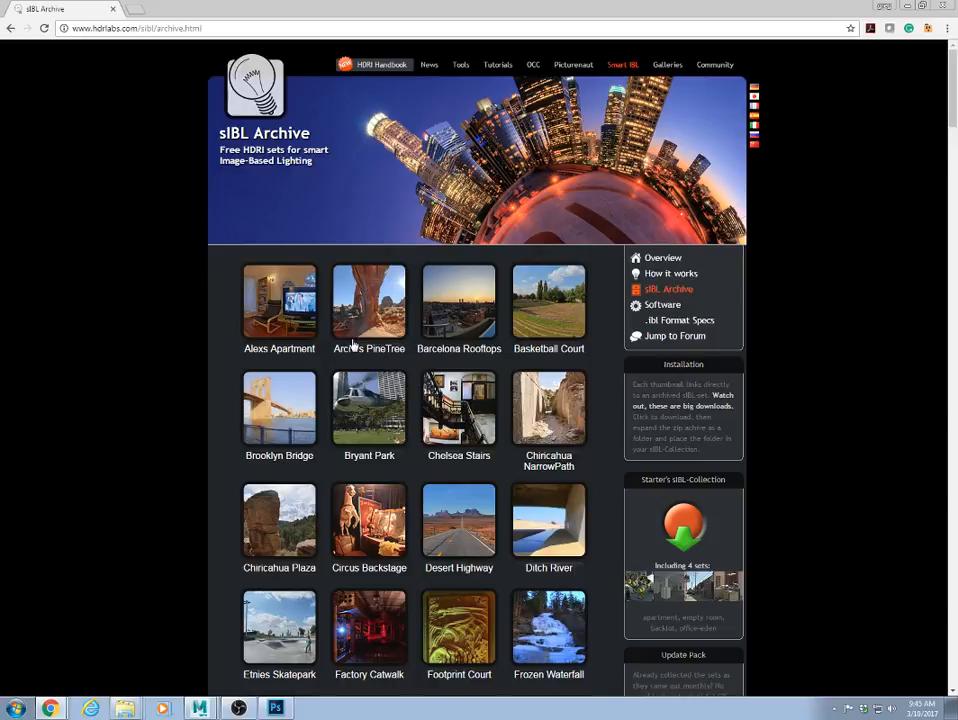
mouse_move(367, 301)
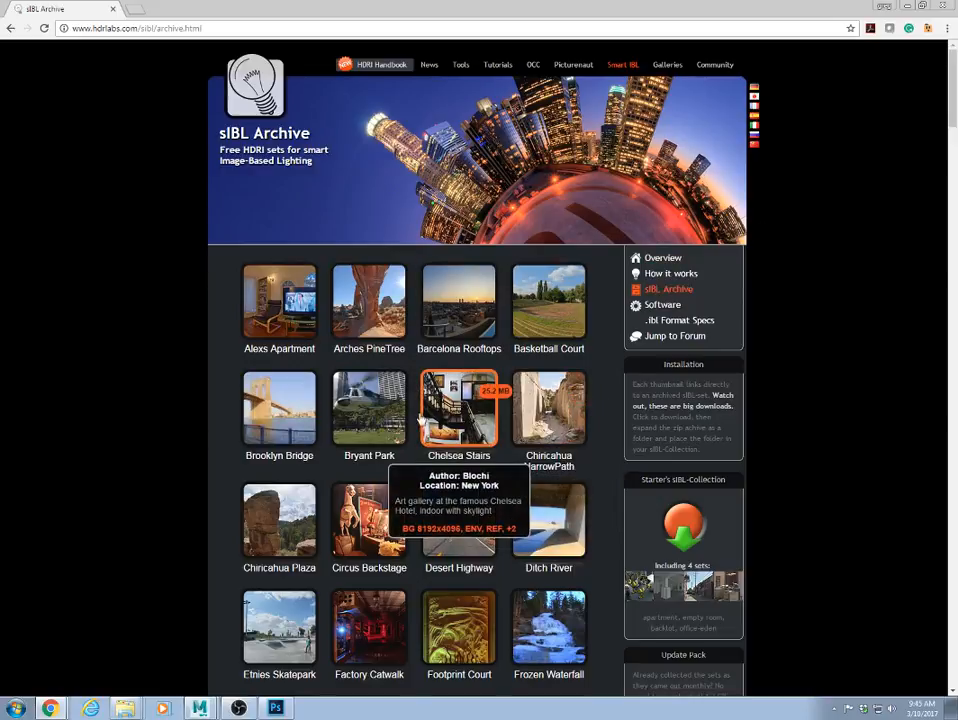
left_click(378, 308)
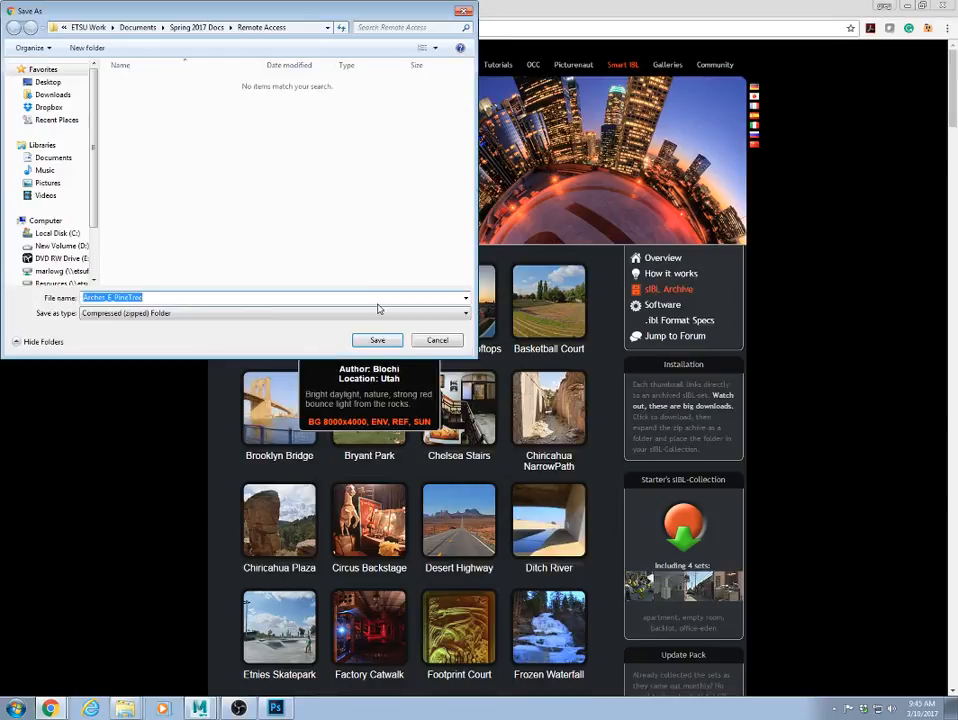
left_click(435, 342)
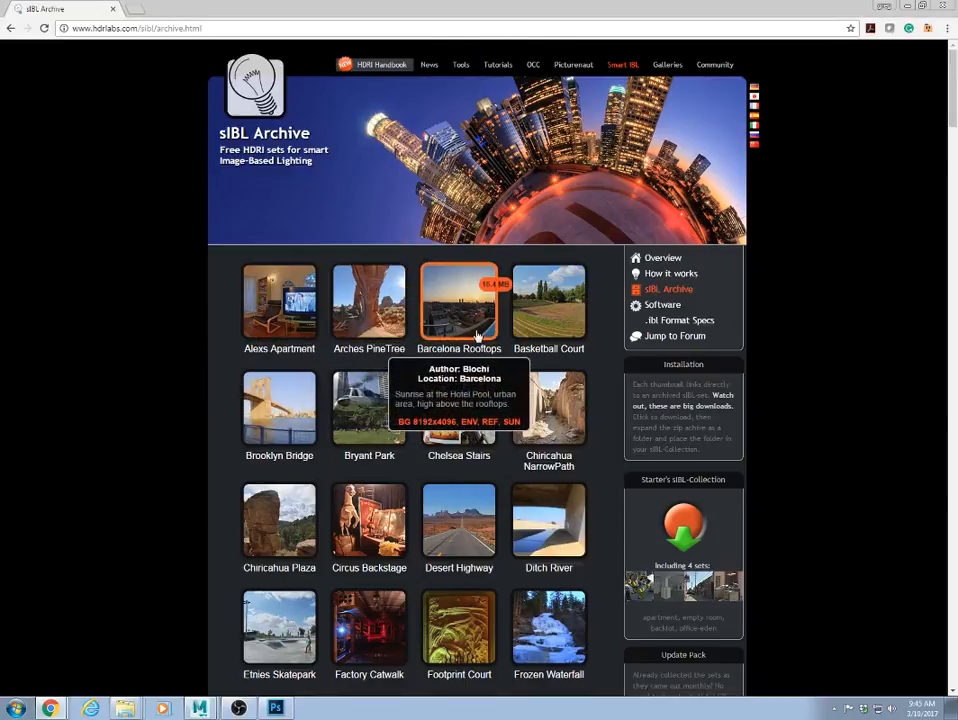
- Look over the free HDRI sets offered in the sIBL Archive
scroll(472, 470, "down", 3)
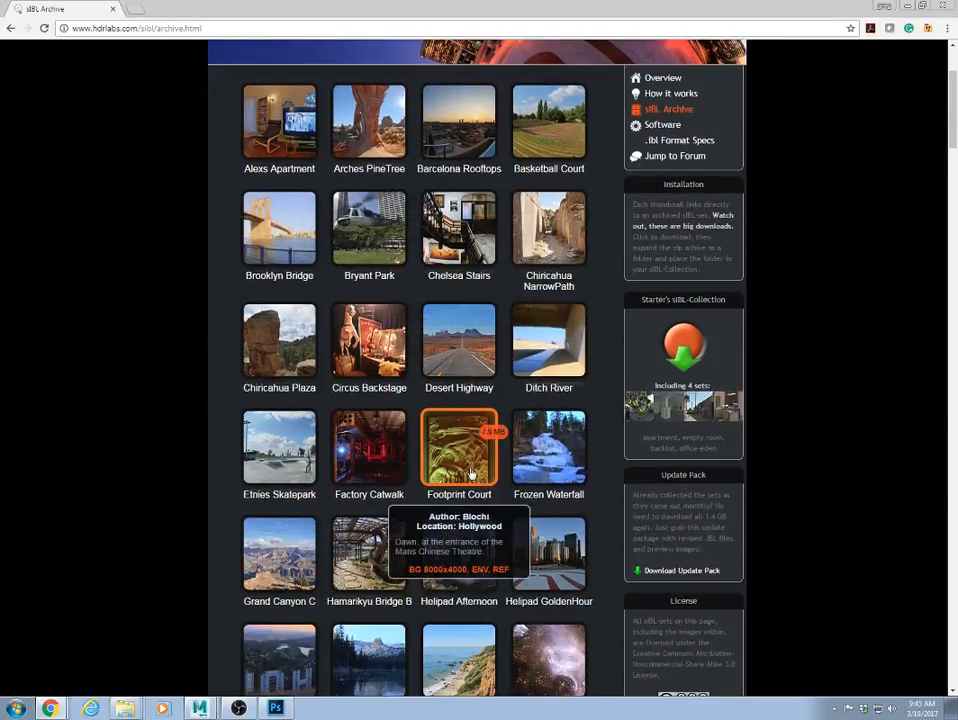
scroll(470, 480, "up", 3)
scroll(450, 488, "down", 6)
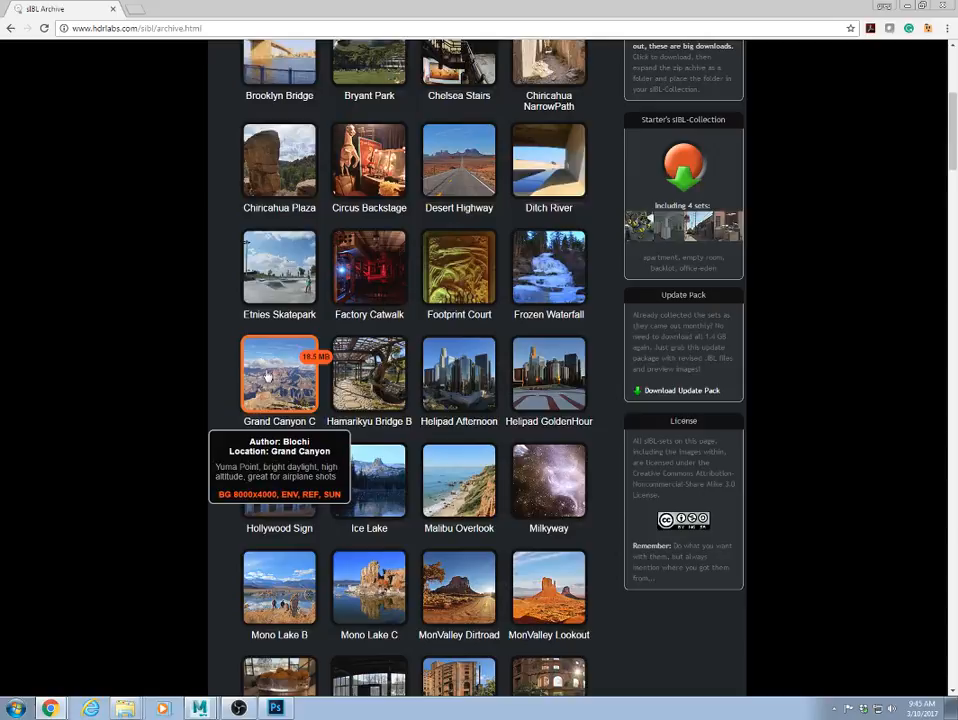
- Switch to Windows Explorer and open the inner Brooklyn_Bridge_Planks folder within the Ball and Bottle project's sourceimages folder
left_click(124, 708)
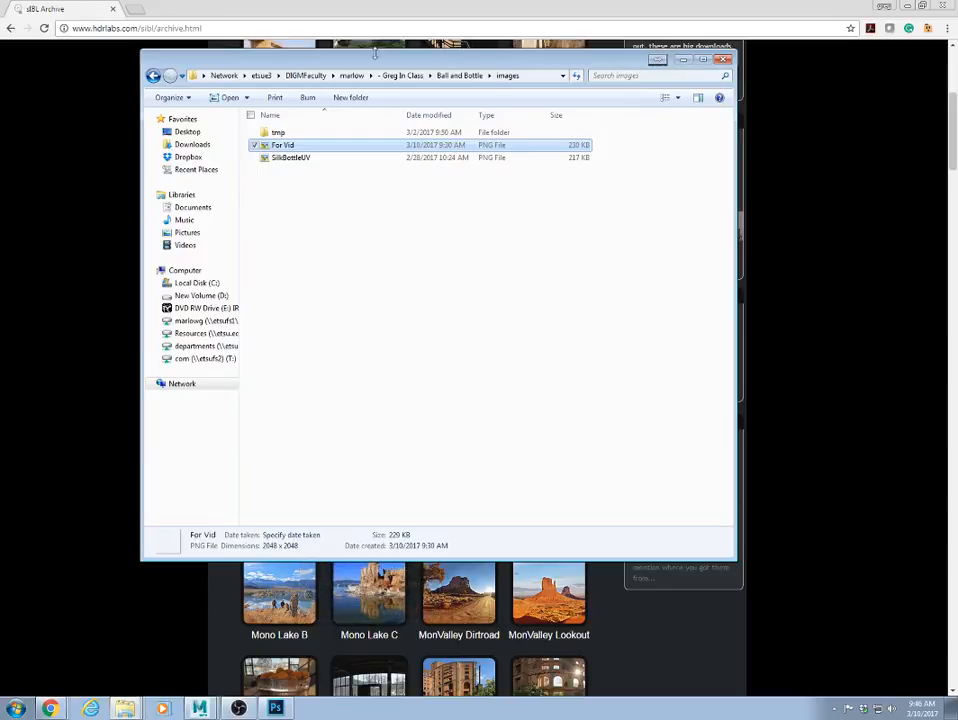
left_click(463, 75)
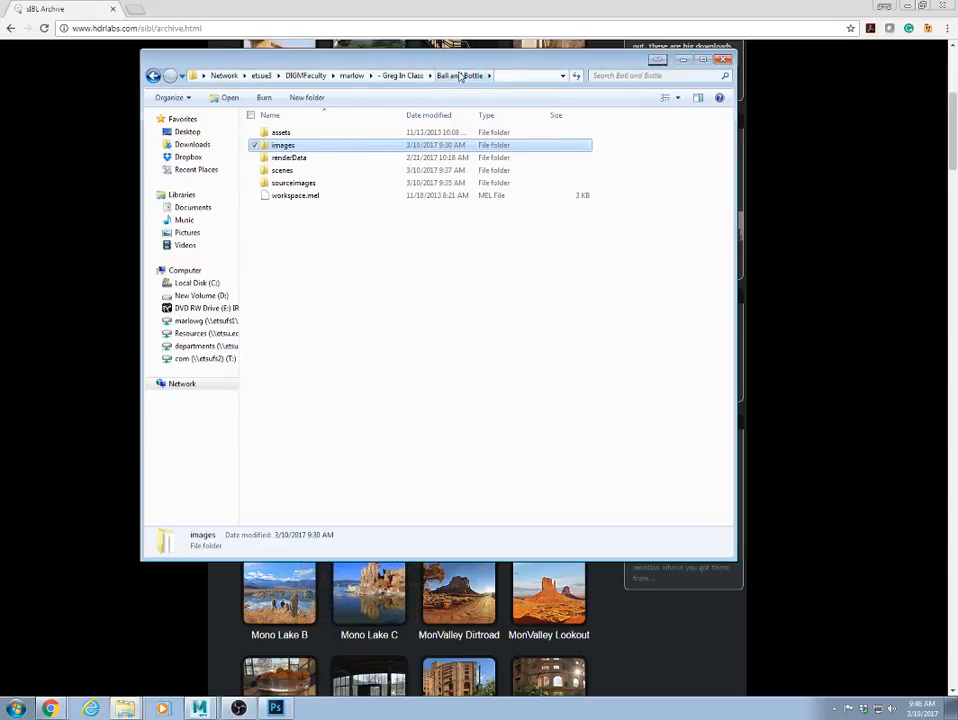
double_click(295, 185)
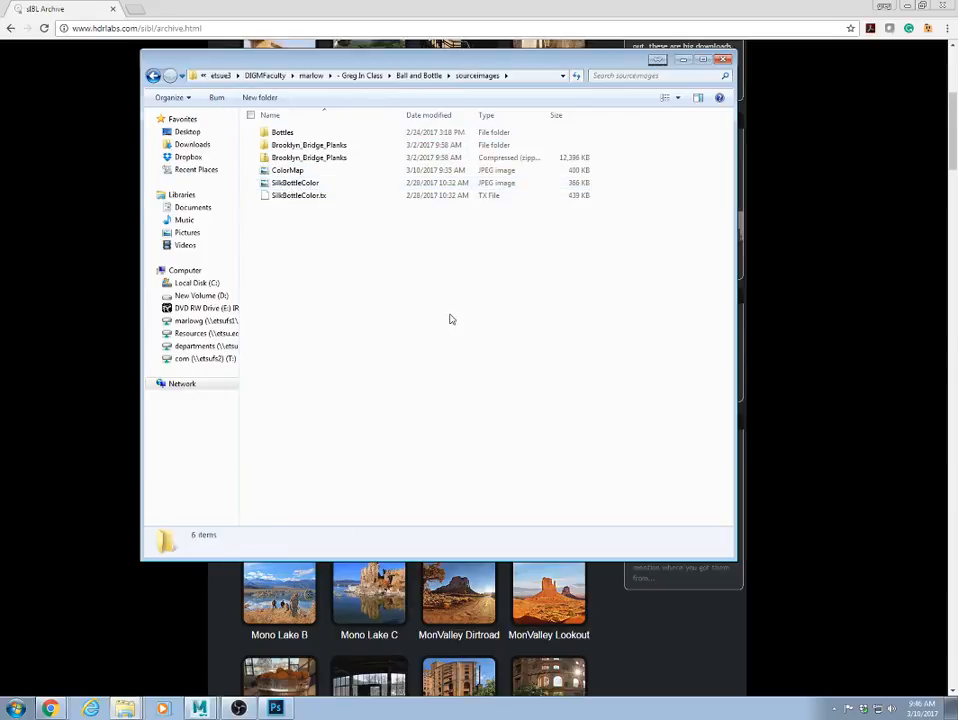
double_click(289, 146)
double_click(298, 134)
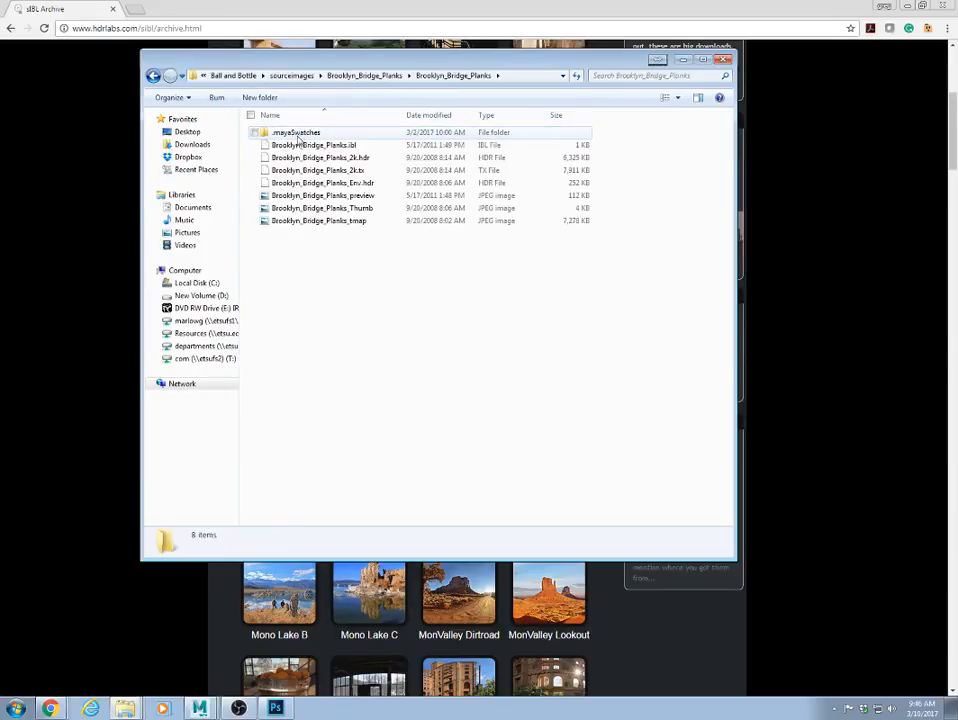
- View the Brooklyn_Bridge_Planks_preview image in the photo viewer and close it
left_click(340, 197)
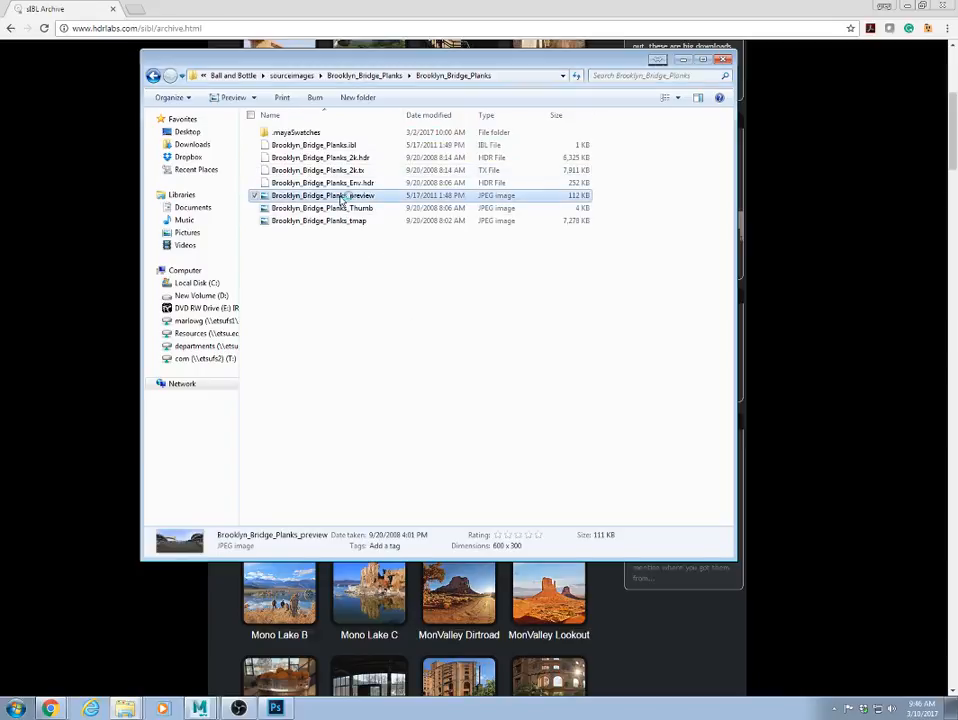
double_click(340, 197)
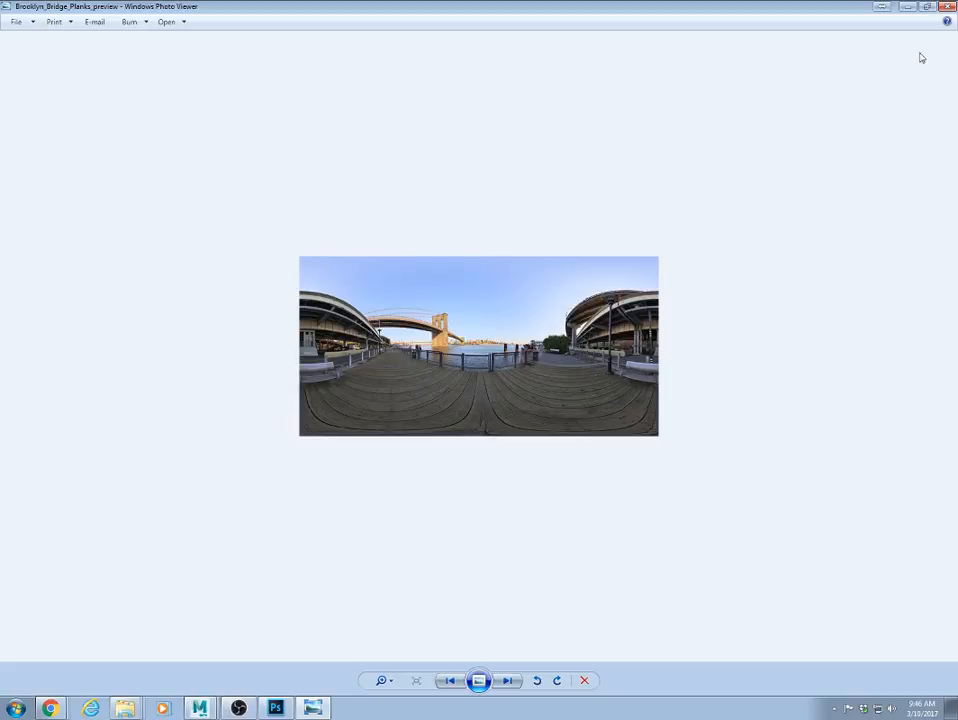
left_click(947, 7)
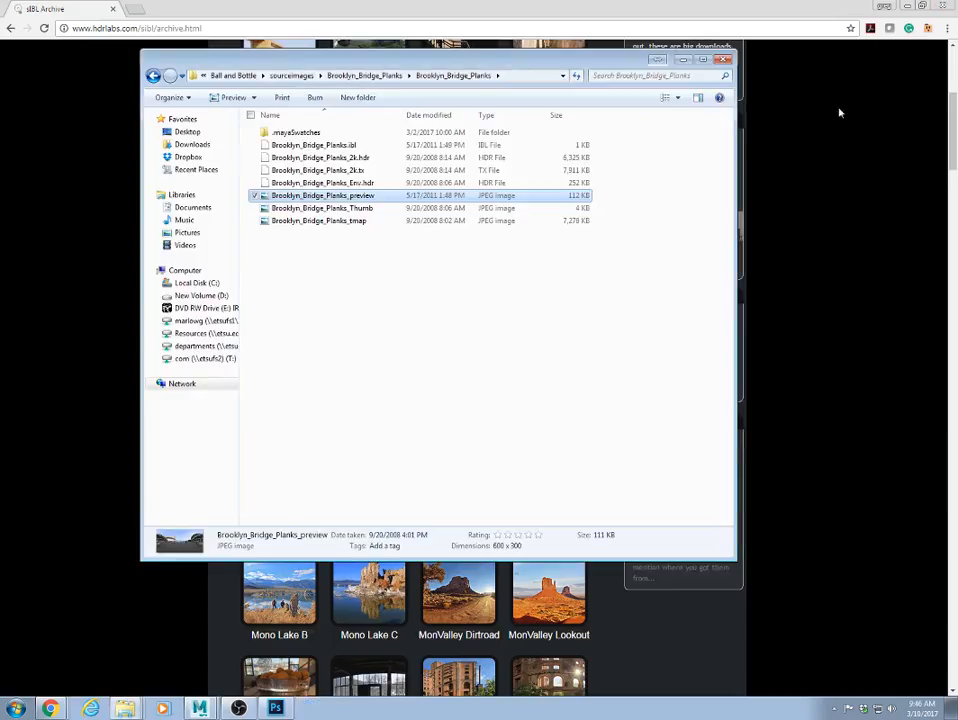
left_click(425, 240)
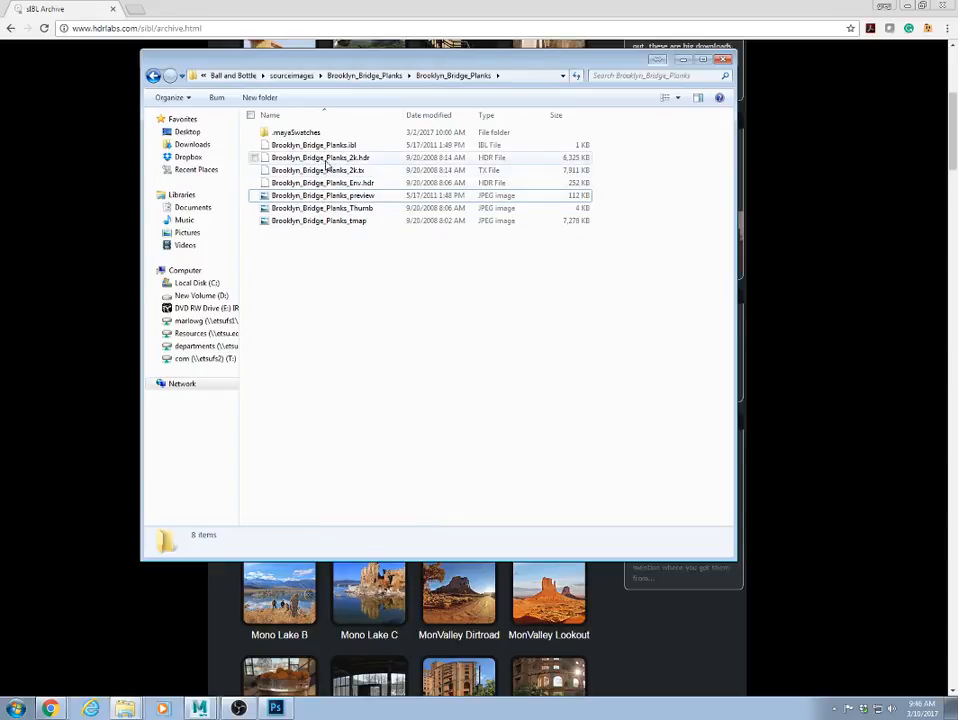
- View the Brooklyn_Bridge_Planks_tmap image in the photo viewer, close it, and select the Brooklyn_Bridge_Planks_2k.hdr file
left_click(326, 159)
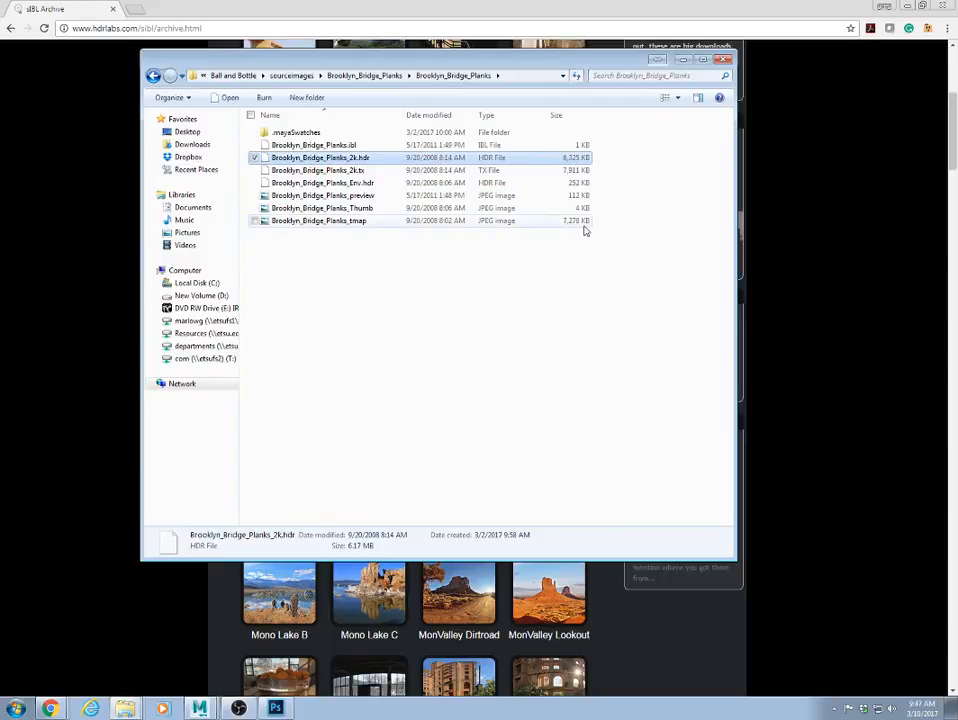
left_click(319, 221)
double_click(319, 222)
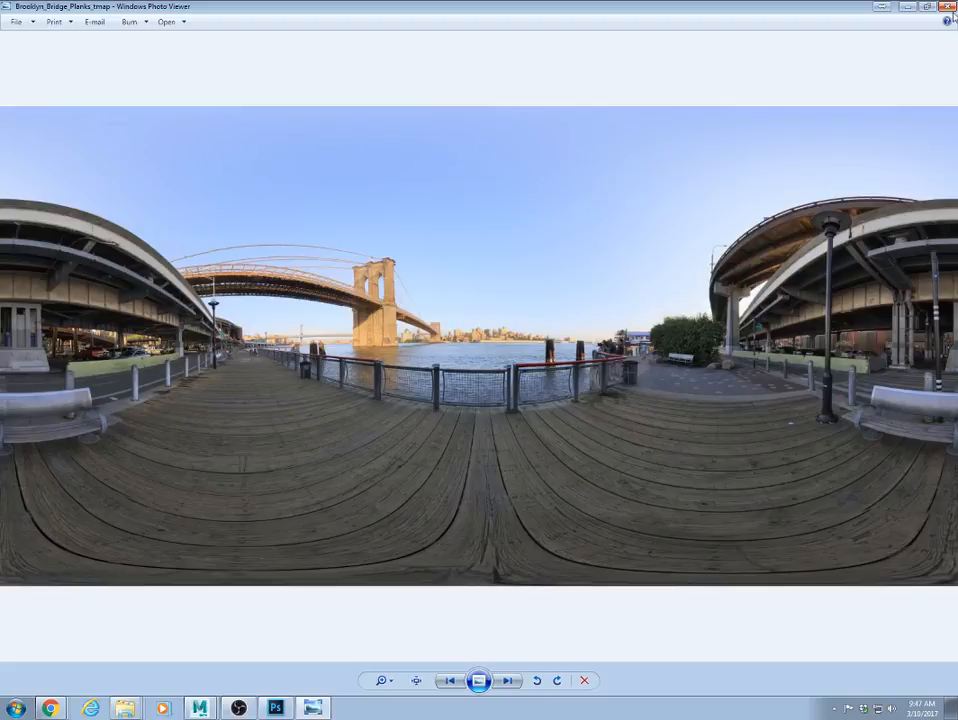
left_click(949, 7)
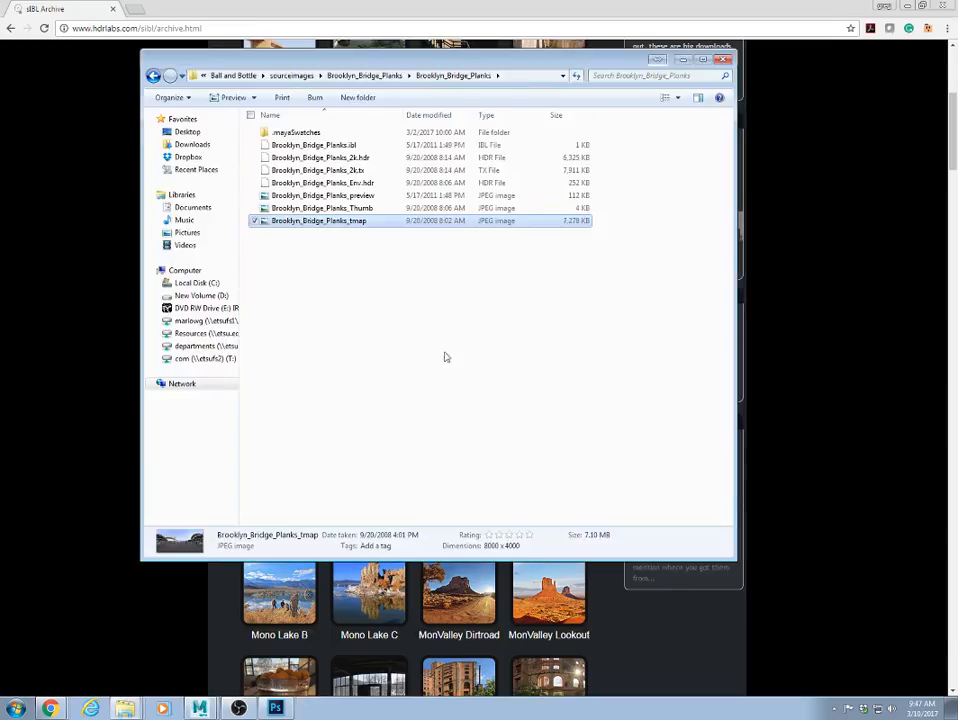
left_click(339, 252)
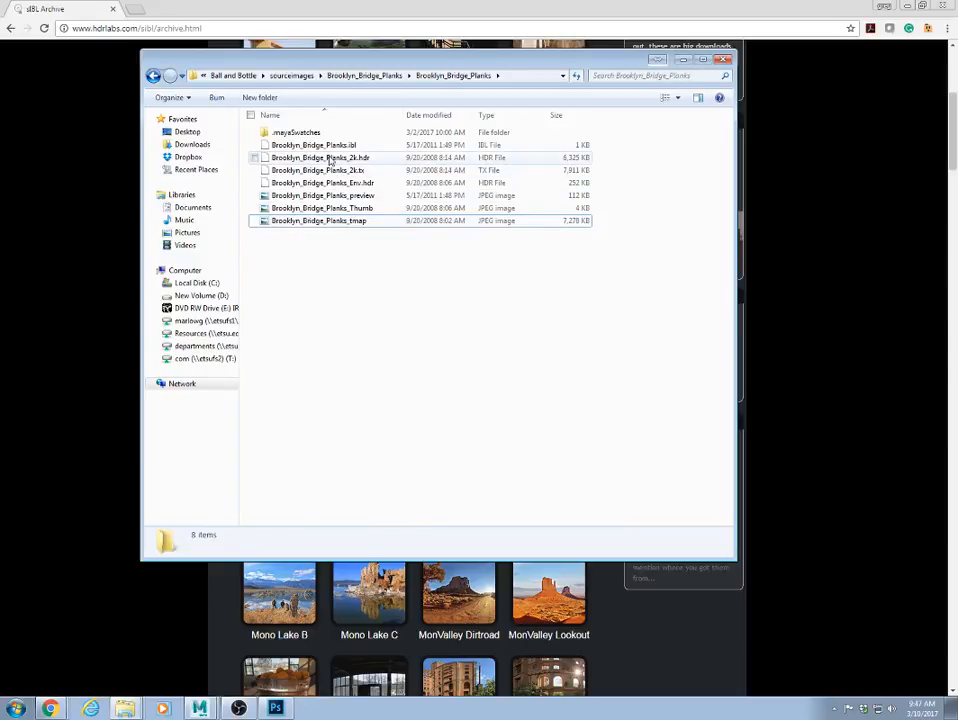
left_click(330, 158)
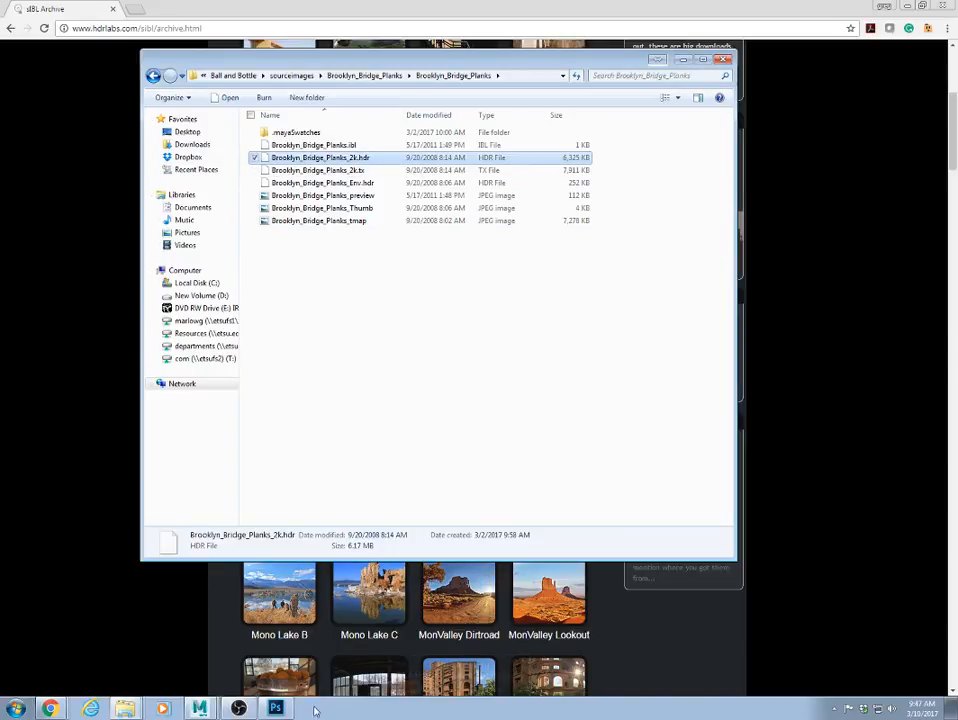
- Switch to Photoshop and close the program along with its open For Vid.png image
left_click(280, 710)
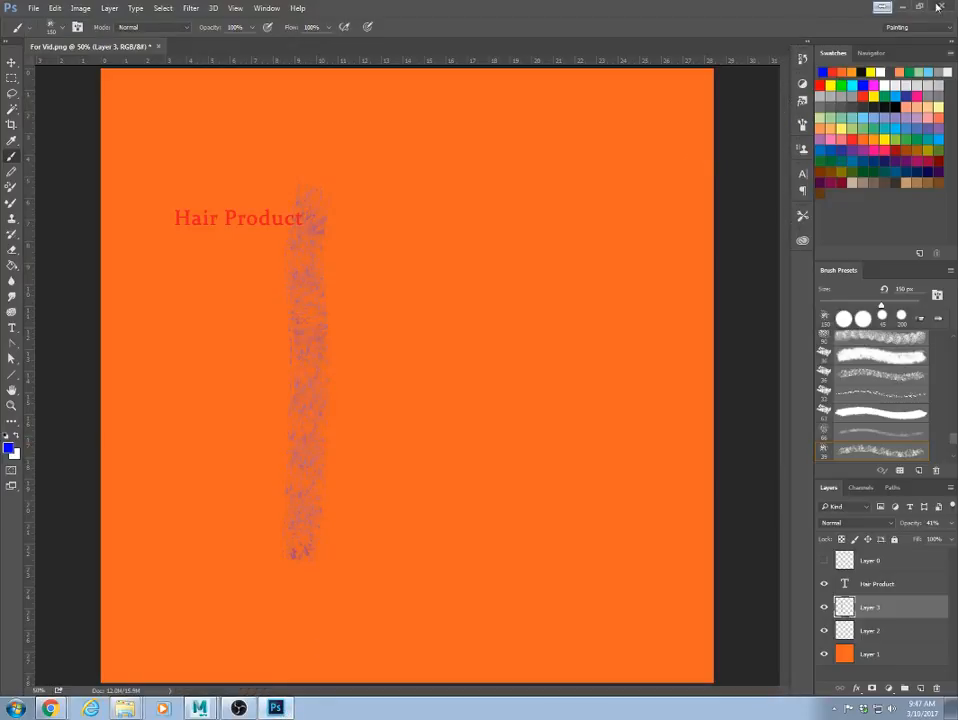
left_click(942, 7)
left_click(481, 263)
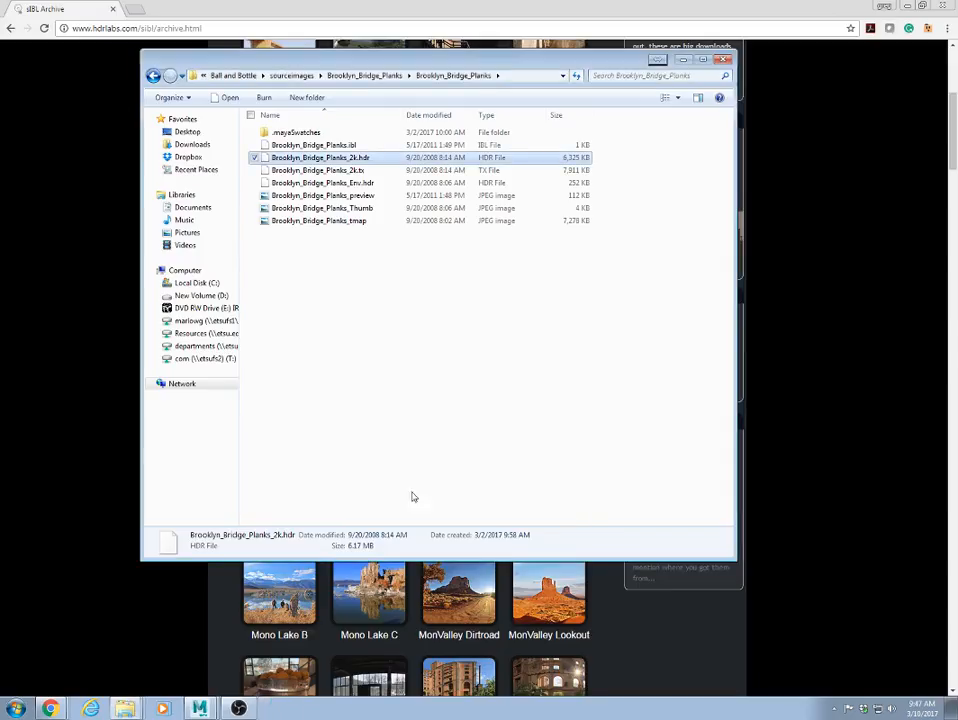
- Switch back to Maya and add an Arnold Skydome Light to the bottle scene
left_click(154, 653)
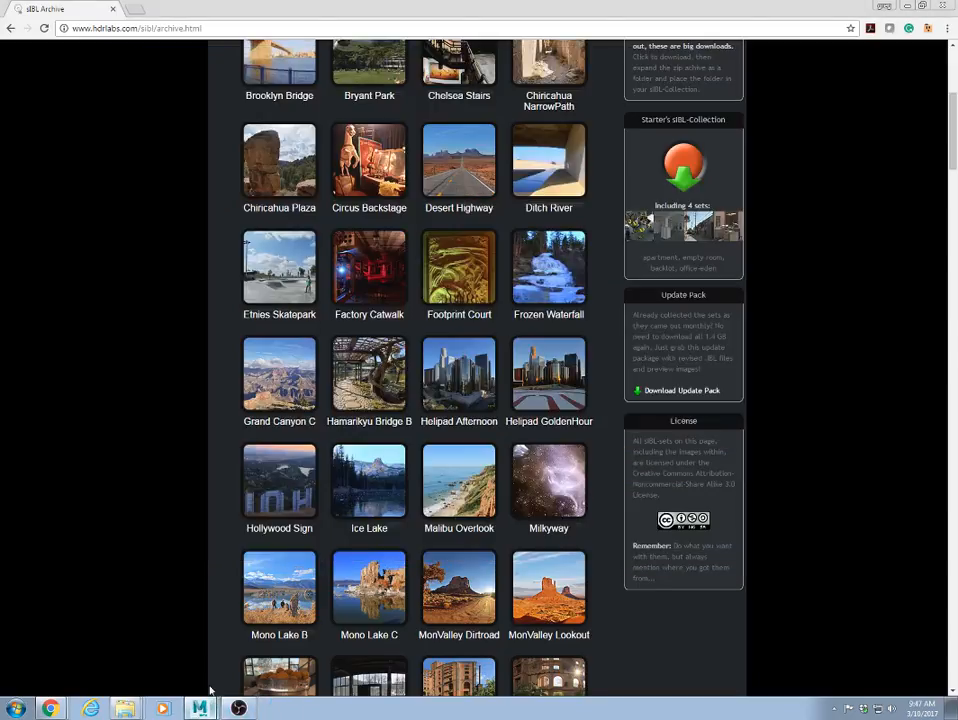
left_click(200, 707)
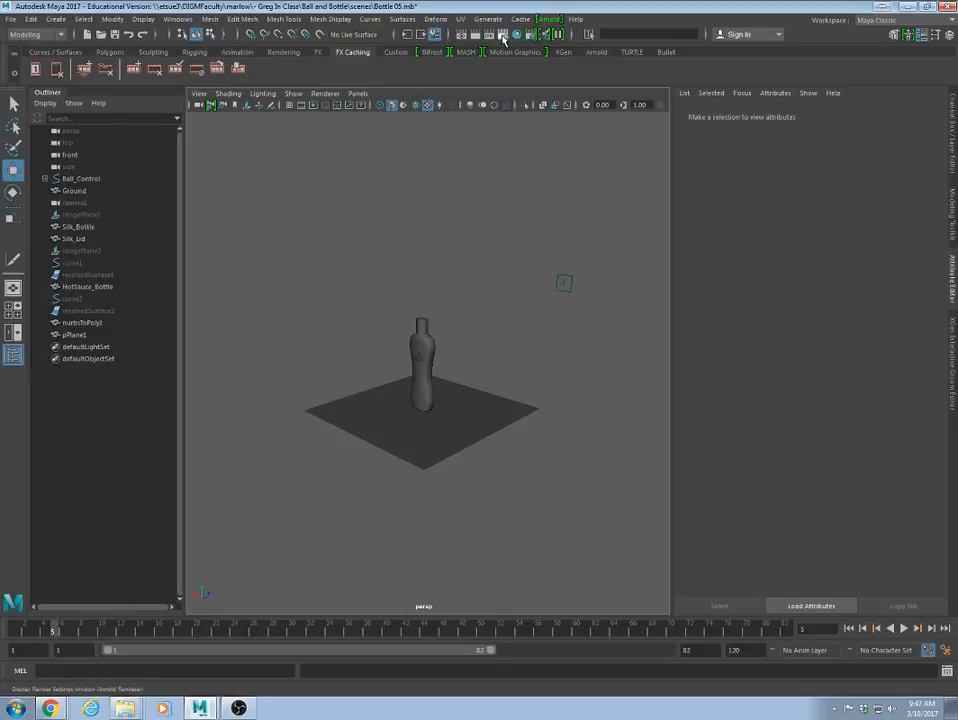
left_click(549, 19)
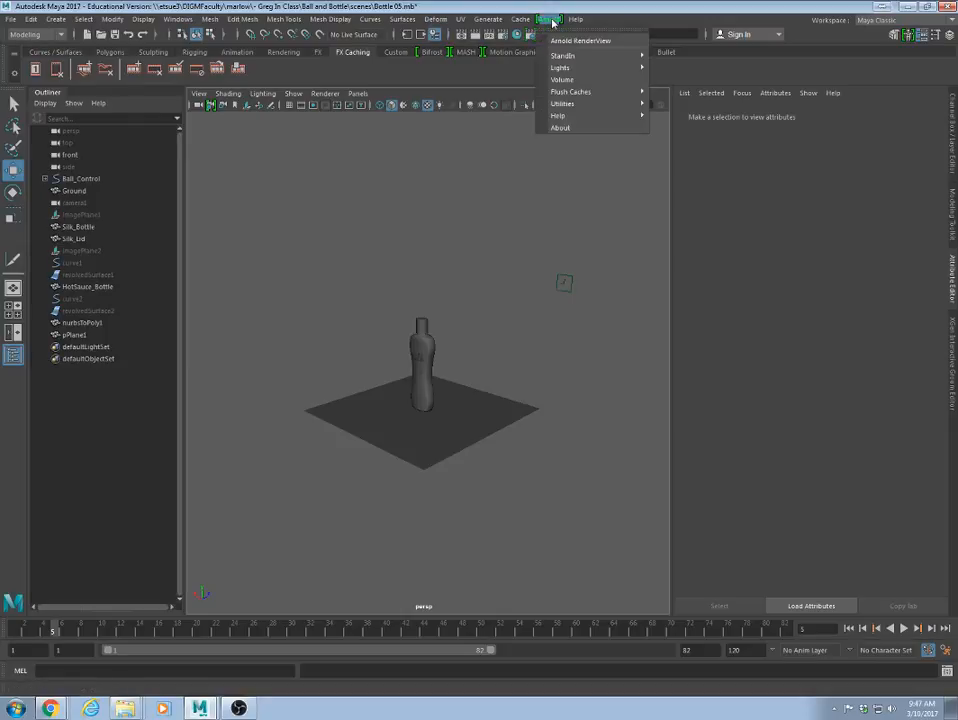
mouse_move(562, 68)
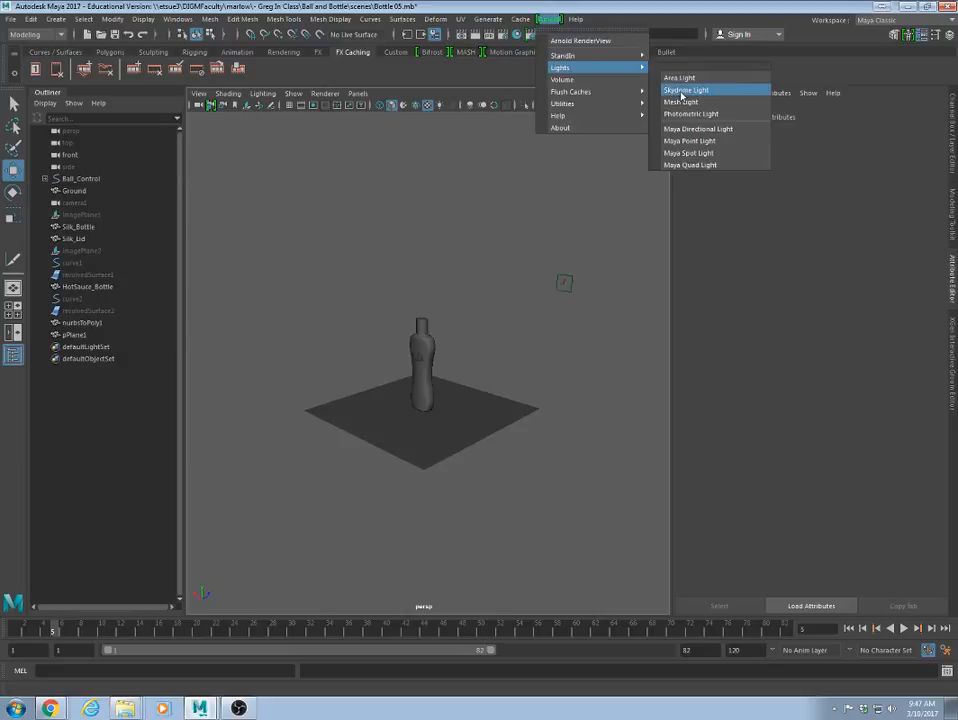
left_click(681, 91)
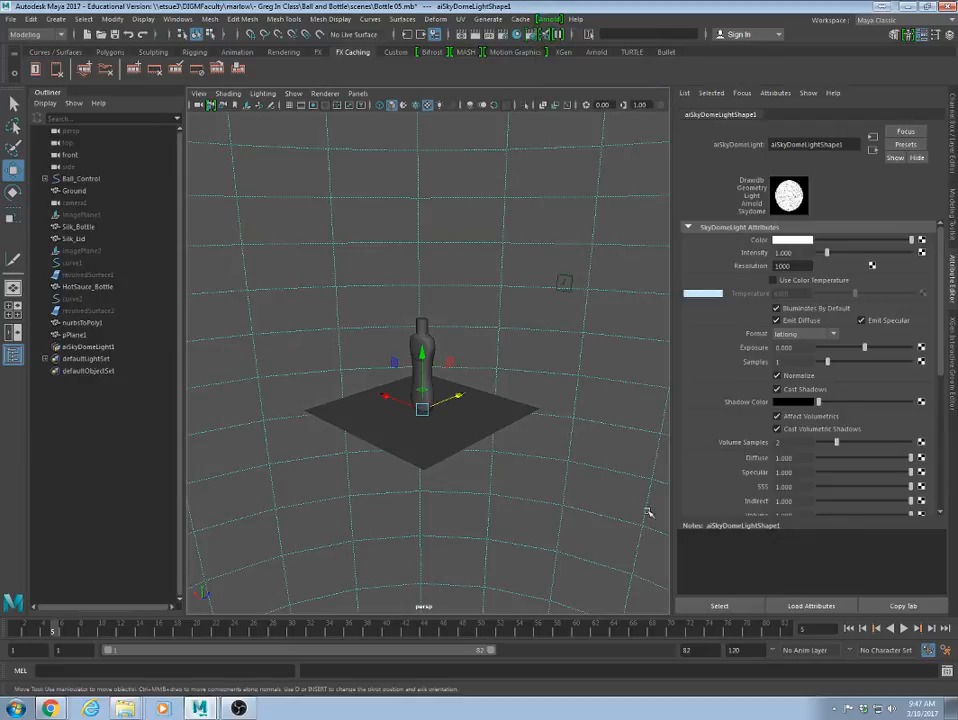
- Check a closer view of the skydome-lit Silk bottle in the Arnold render view, and close the render window
scroll(449, 378, "down", 10)
scroll(449, 380, "up", 8)
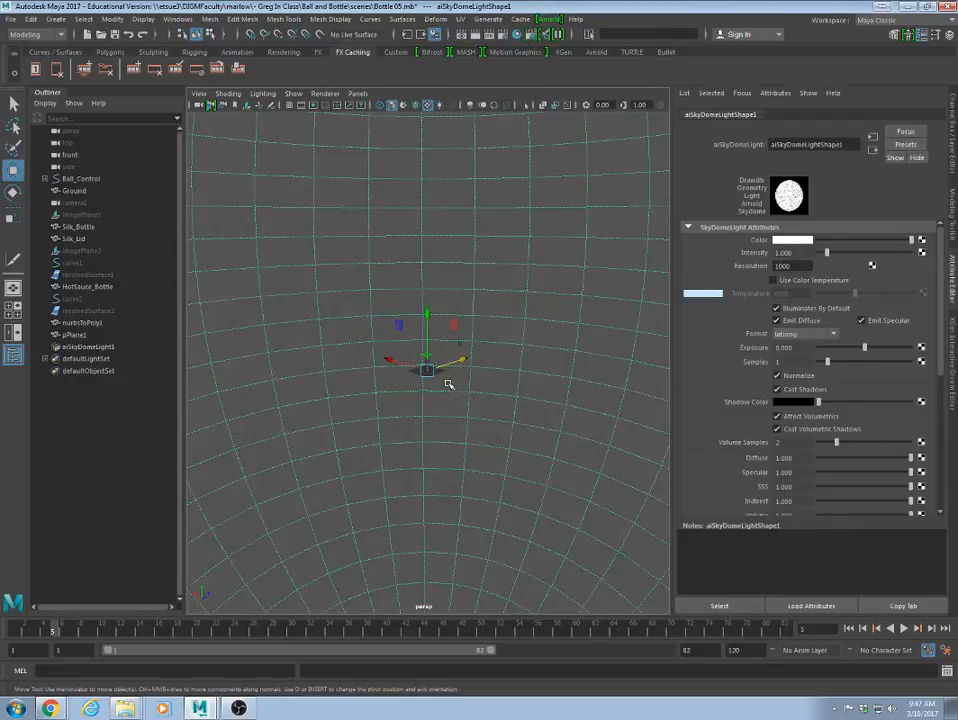
scroll(449, 383, "up", 5)
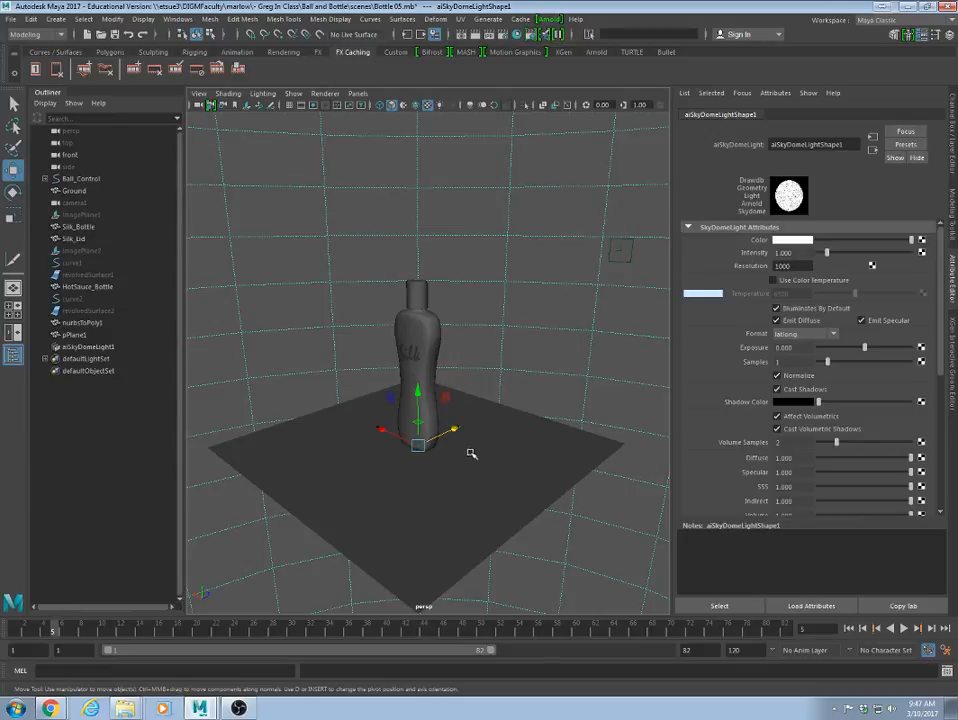
left_click_drag(470, 453, 482, 444, "alt")
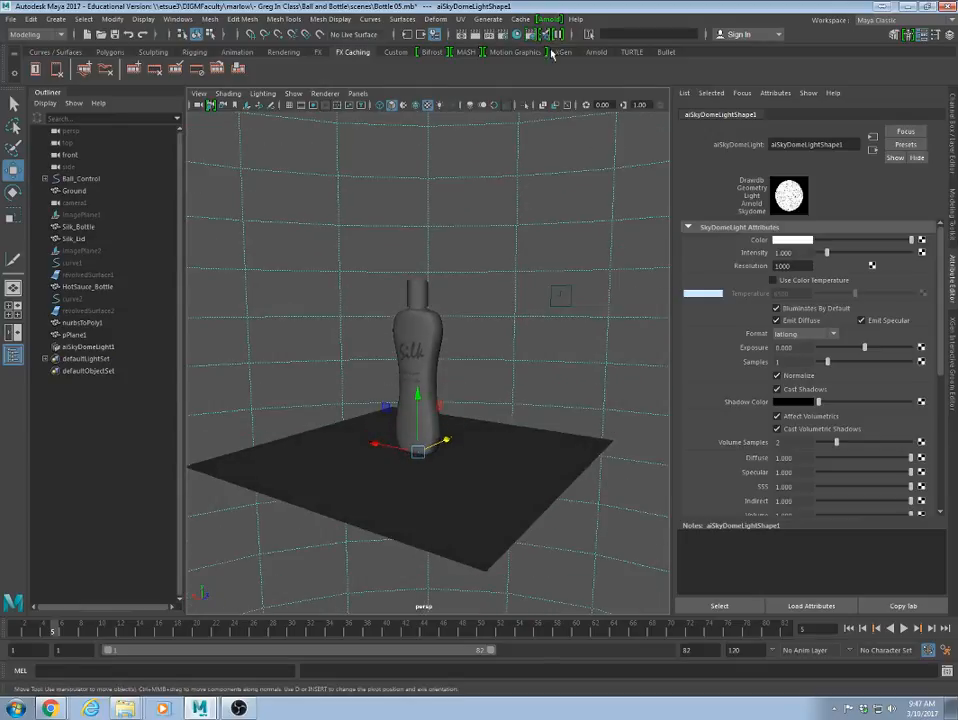
left_click(548, 19)
left_click(575, 58)
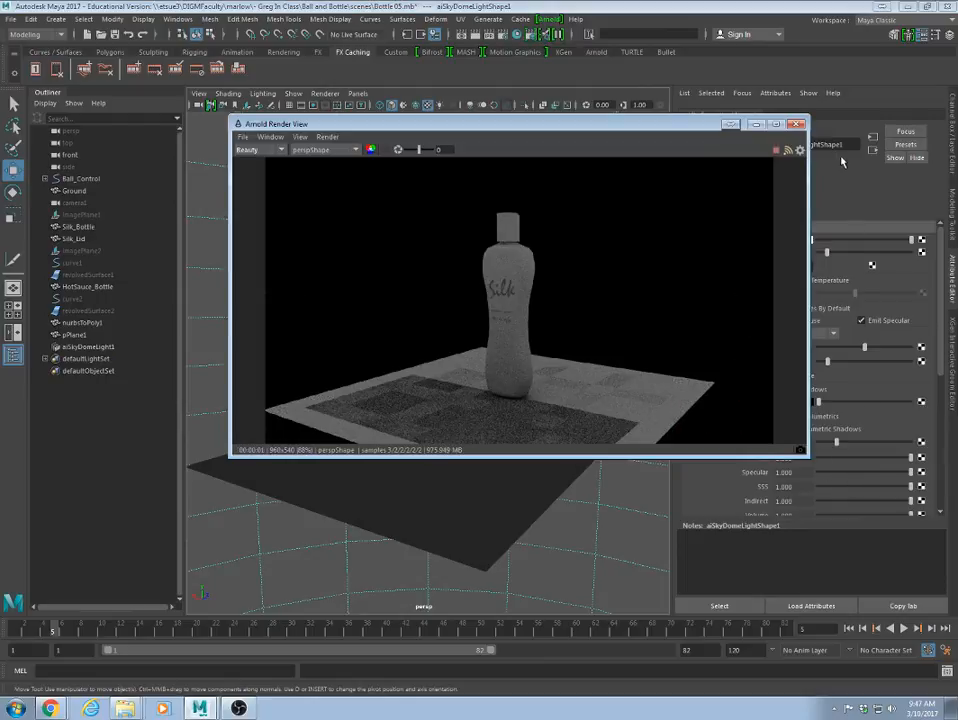
left_click(796, 124)
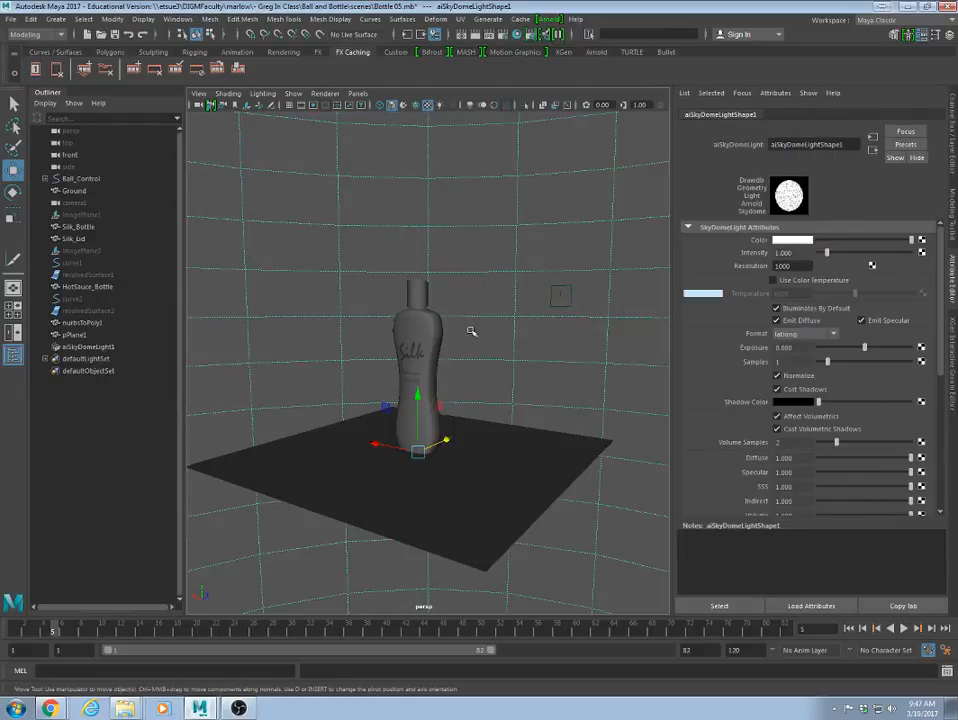
- Delete the pPlane1 plane beneath the bottle
left_click(459, 504)
key("Delete")
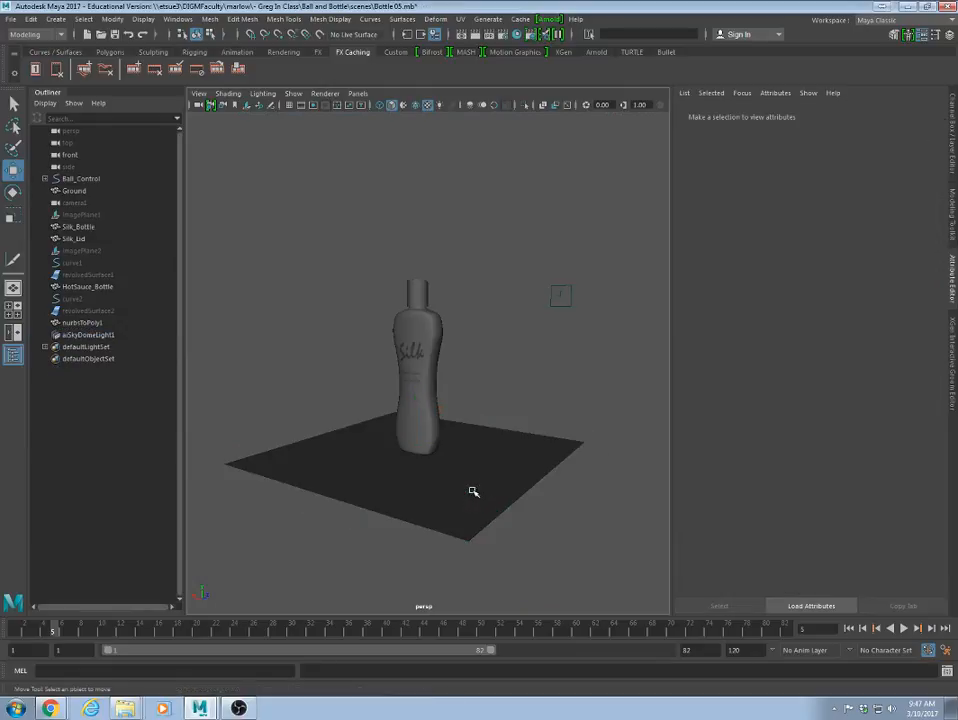
- Check the skydome-lit bottle on the Ground plane from another angle in the Arnold render view, and close the render window
left_click(467, 503)
left_click(549, 19)
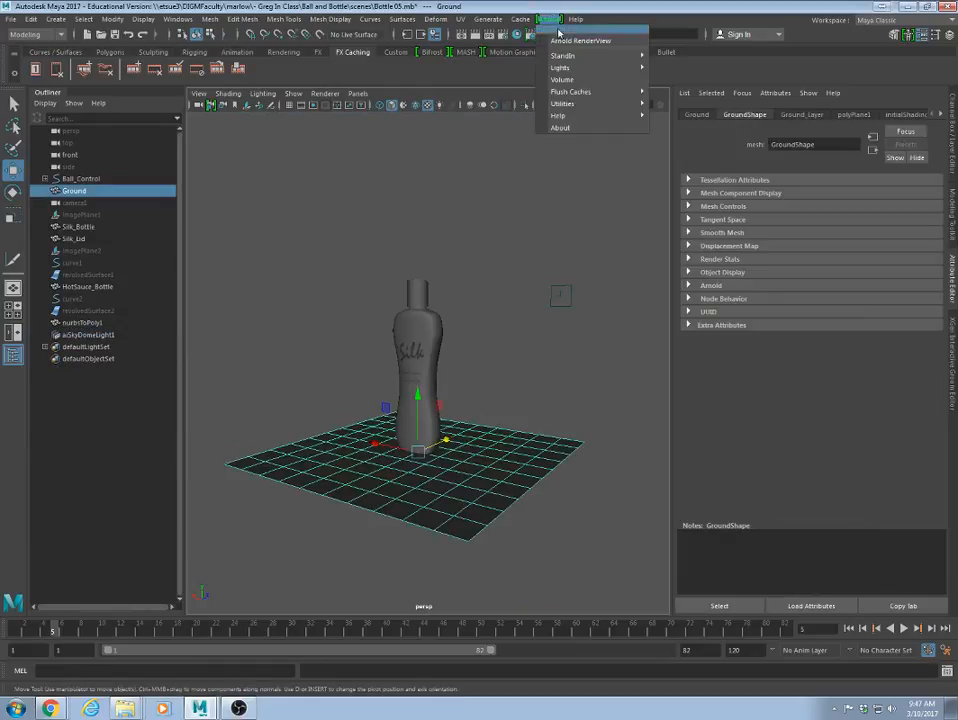
left_click(565, 31)
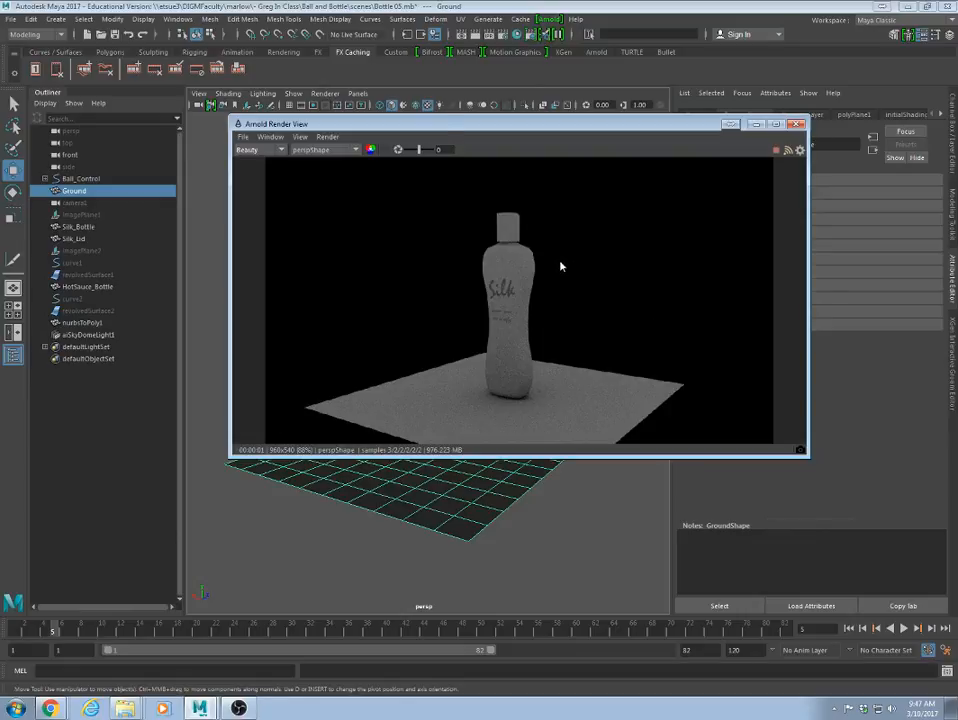
left_click_drag(475, 528, 290, 518, "alt")
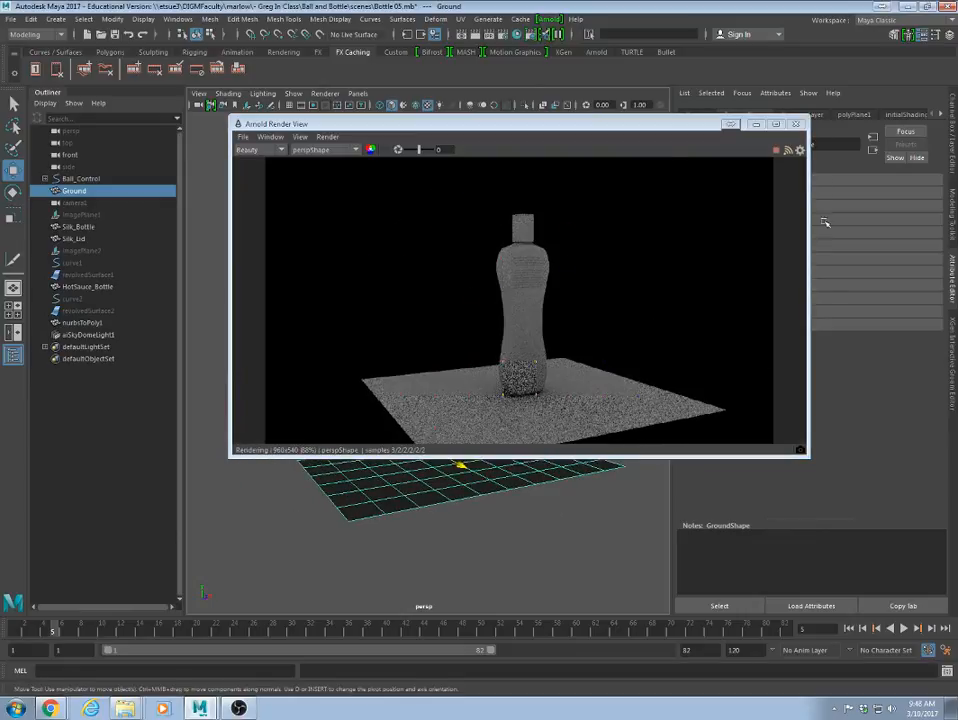
left_click(797, 124)
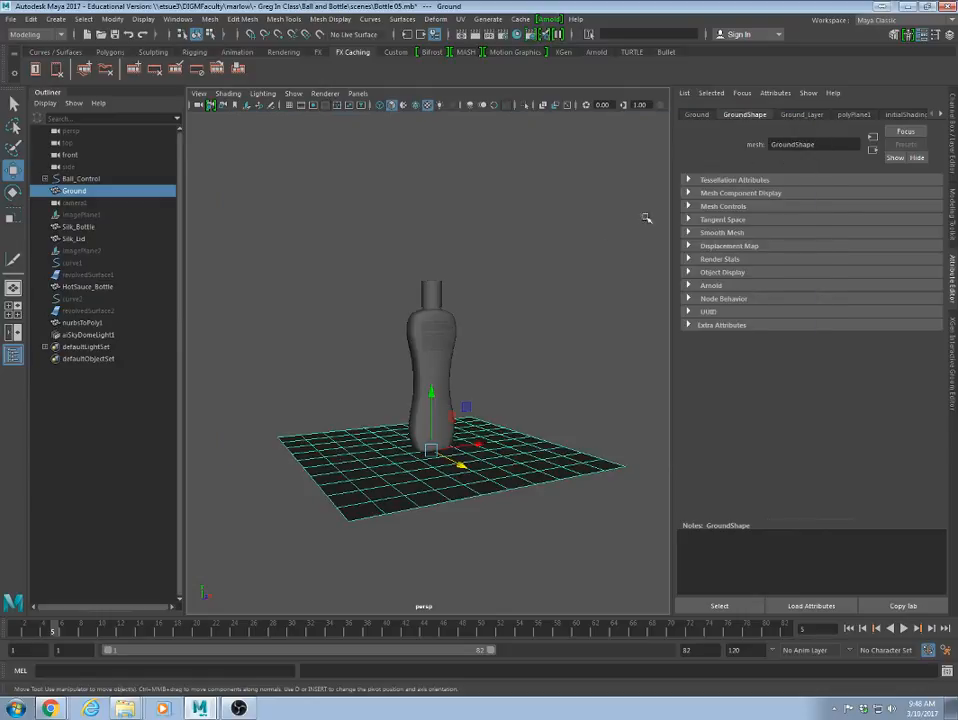
- Select the skydome light and connect a File texture to its Color attribute
left_click(556, 252)
left_click_drag(556, 252, 479, 434, "alt")
left_click(921, 240)
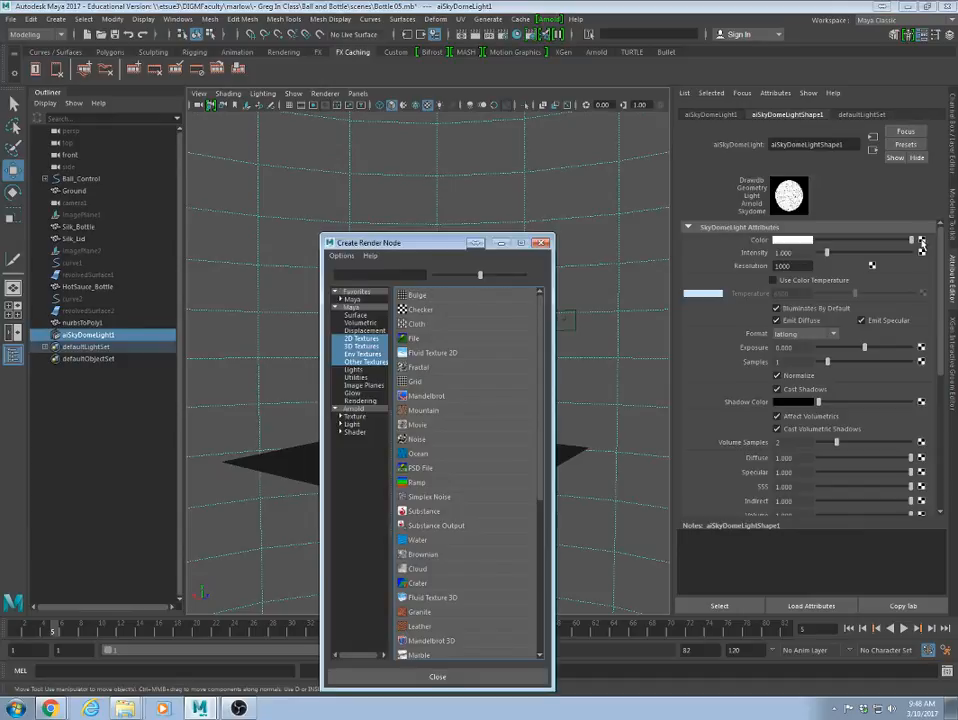
left_click(411, 339)
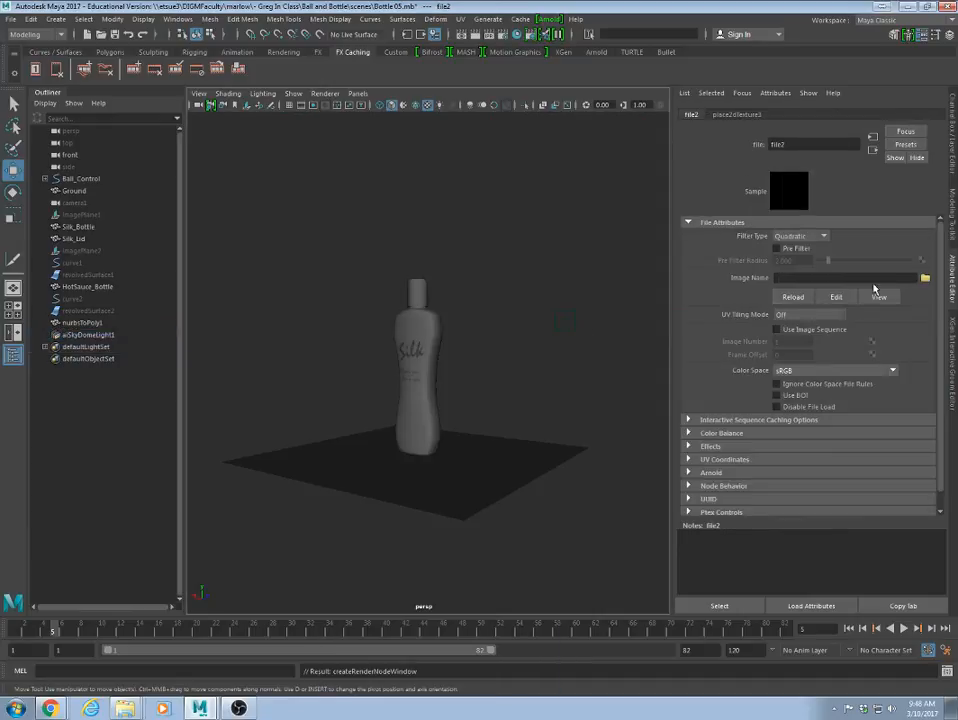
- Load Brooklyn_Bridge_Planks_2k.hdr from the nested Brooklyn_Bridge_Planks folder in sourceimages as the file texture's image
left_click(924, 279)
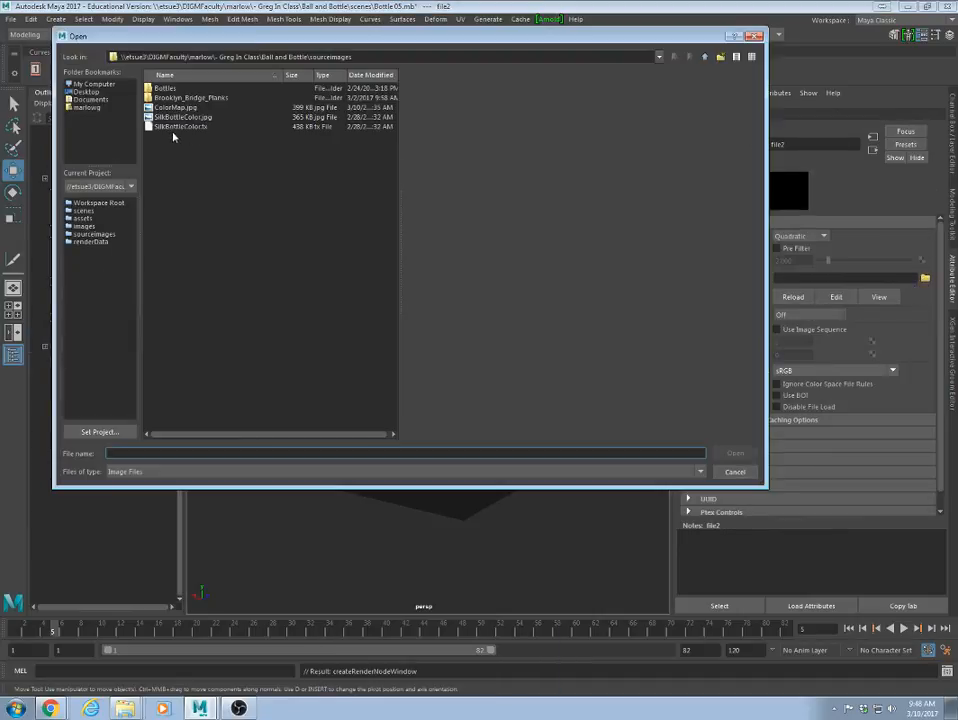
double_click(172, 98)
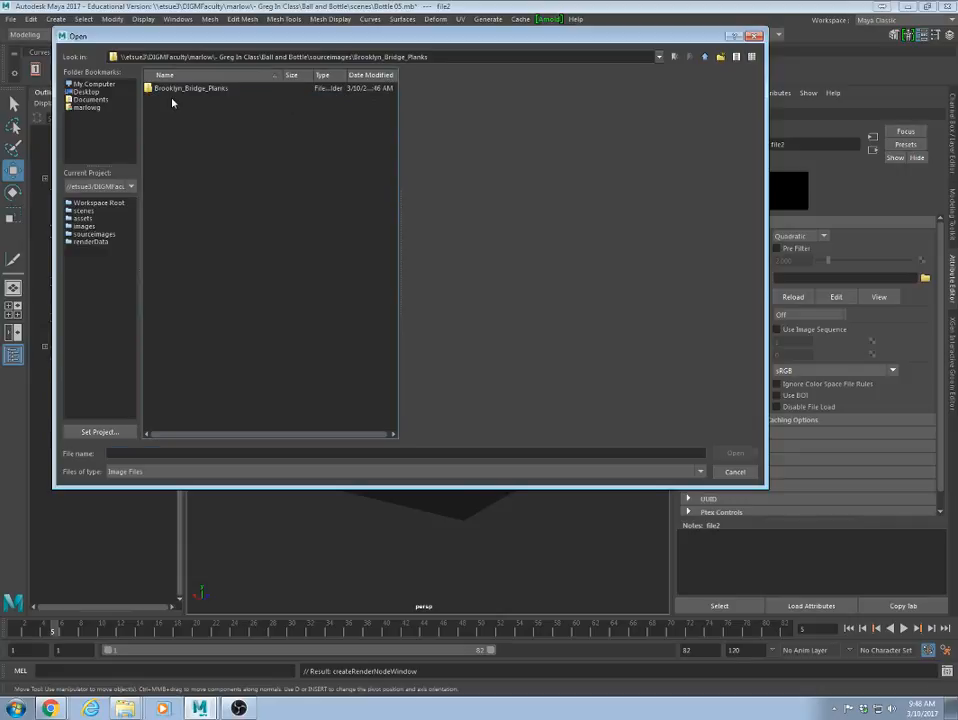
double_click(177, 88)
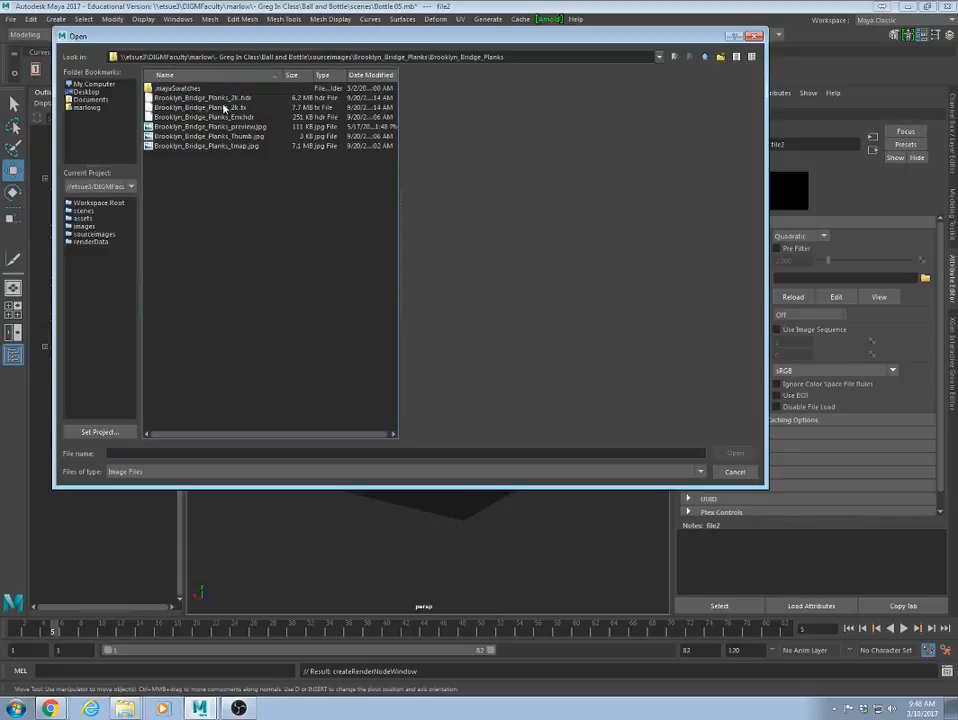
left_click(214, 98)
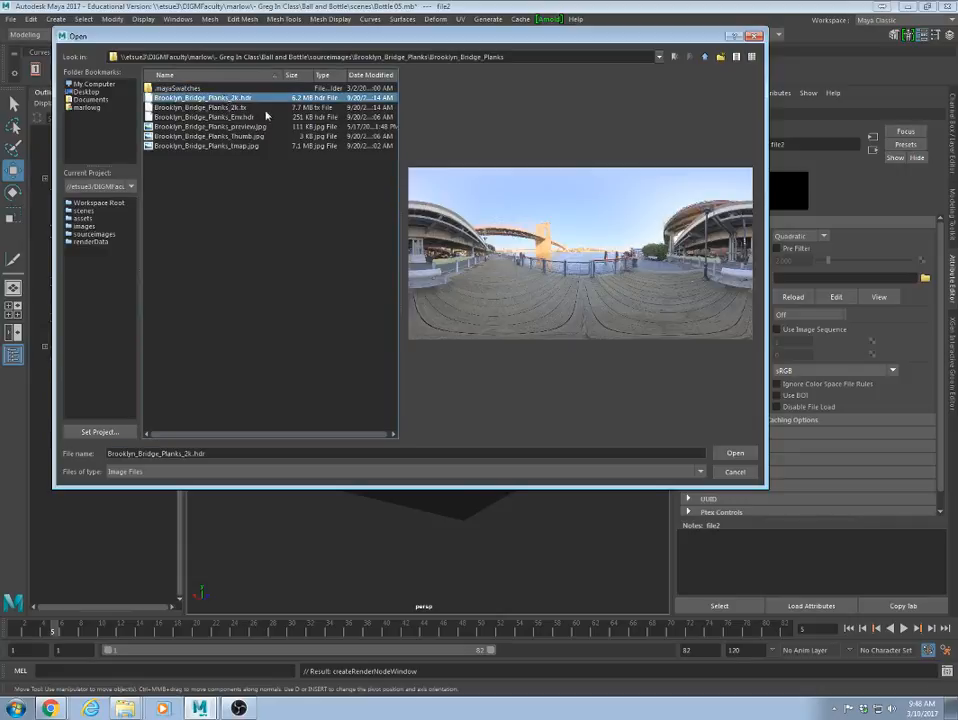
left_click(734, 452)
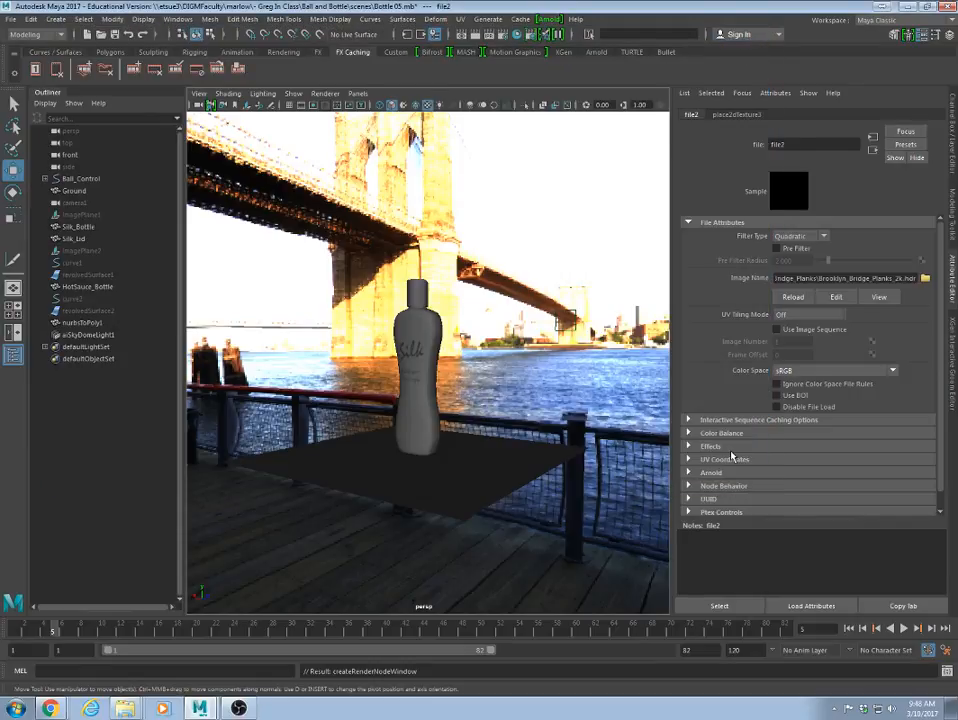
- Render the HDRI-lit bottle in the Arnold render view, check it from another side, and move the render window off the bottle
left_click_drag(350, 468, 393, 466, "alt")
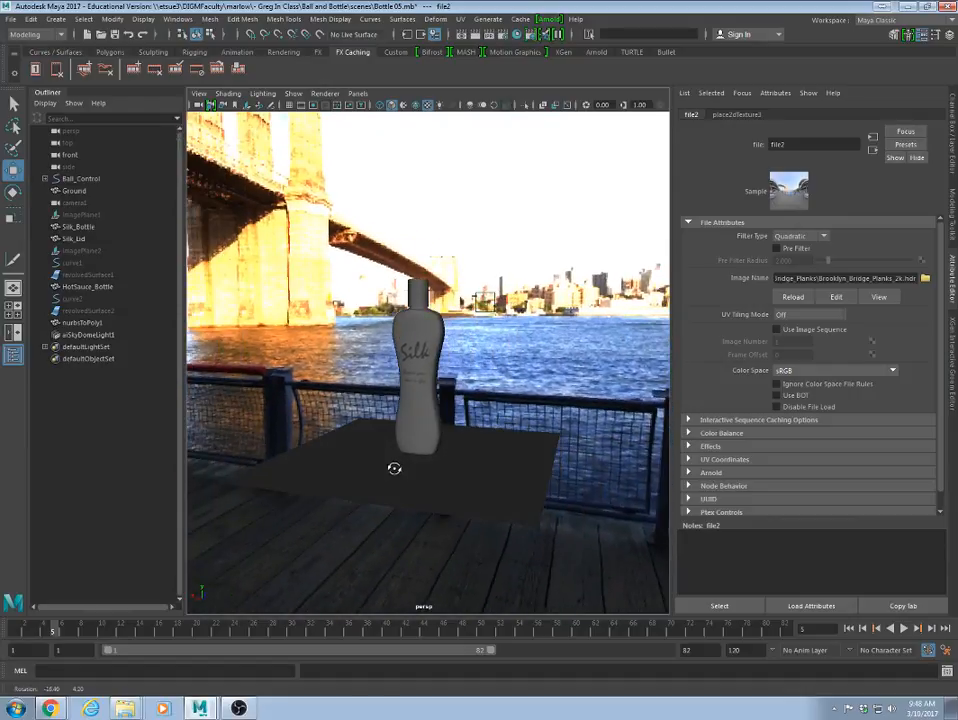
left_click(549, 19)
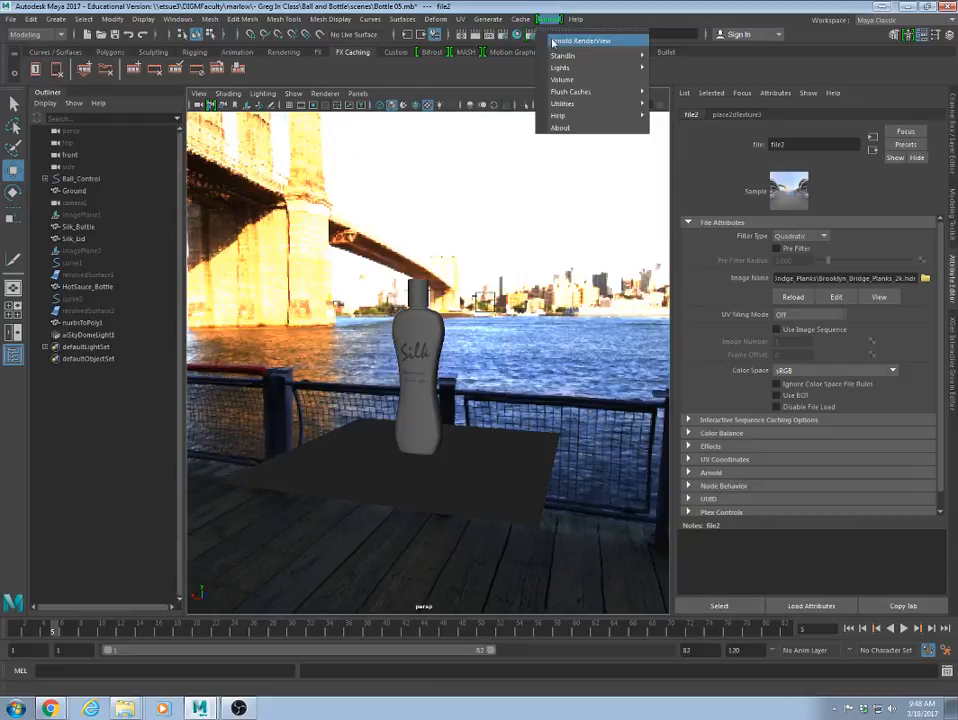
left_click(553, 42)
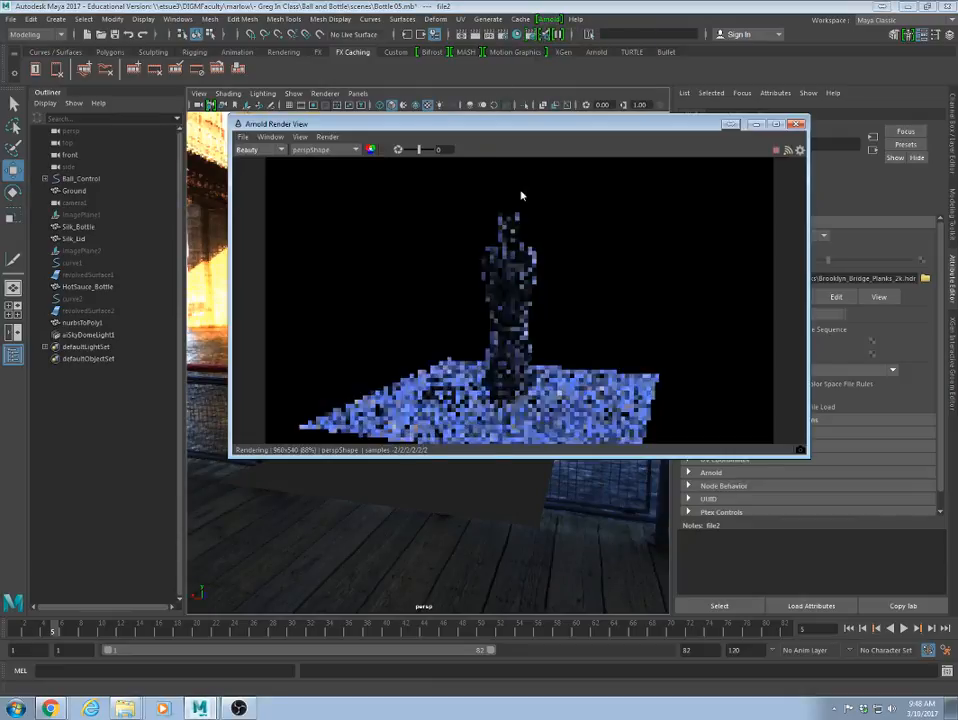
left_click_drag(516, 351, 353, 520, "alt")
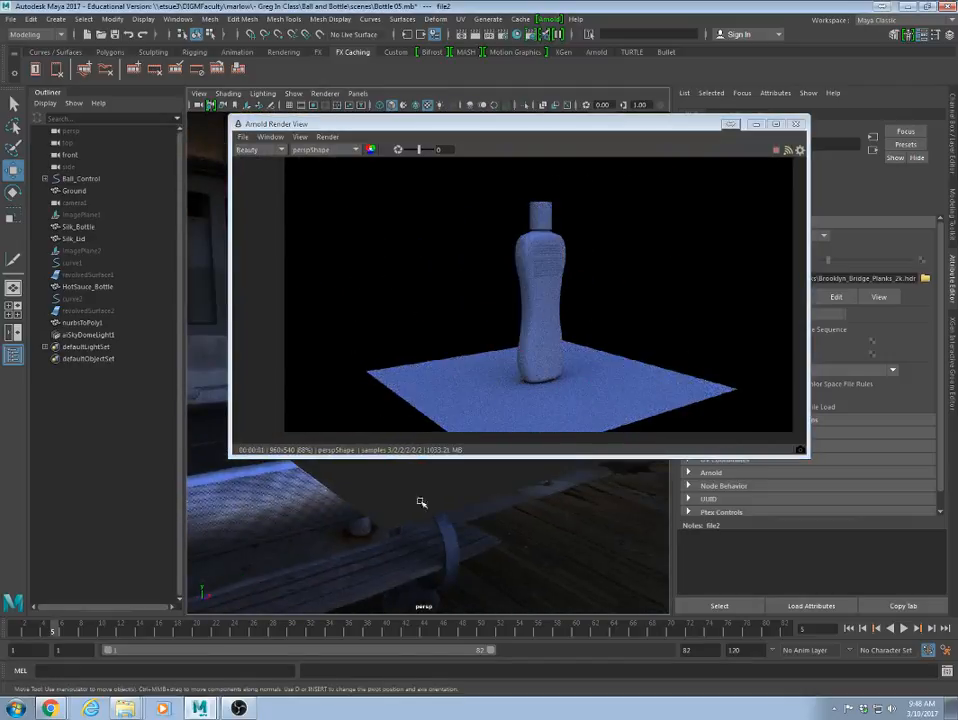
left_click_drag(475, 124, 770, 133)
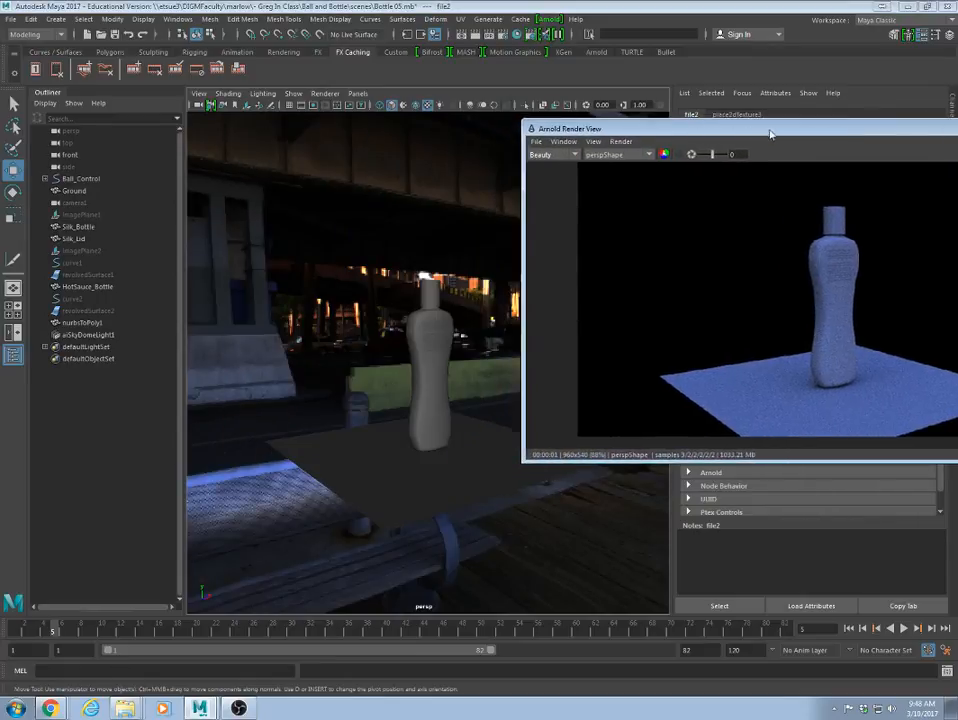
- Rotate the Silk bottle about 116 degrees around its vertical axis to turn its label toward the camera
left_click(432, 391)
key("e")
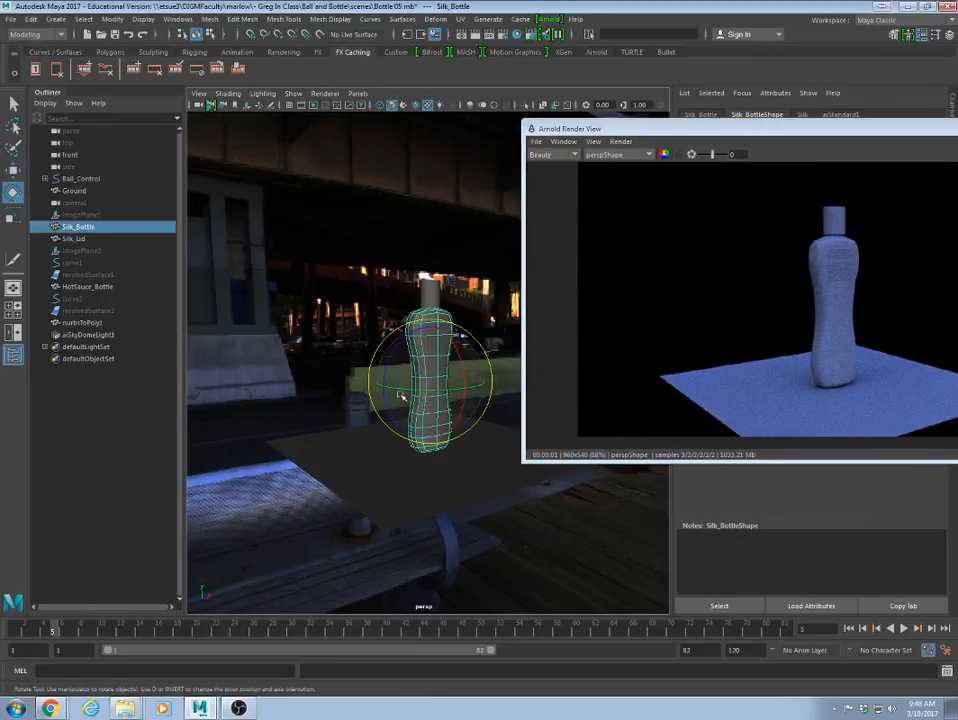
left_click_drag(393, 387, 552, 385)
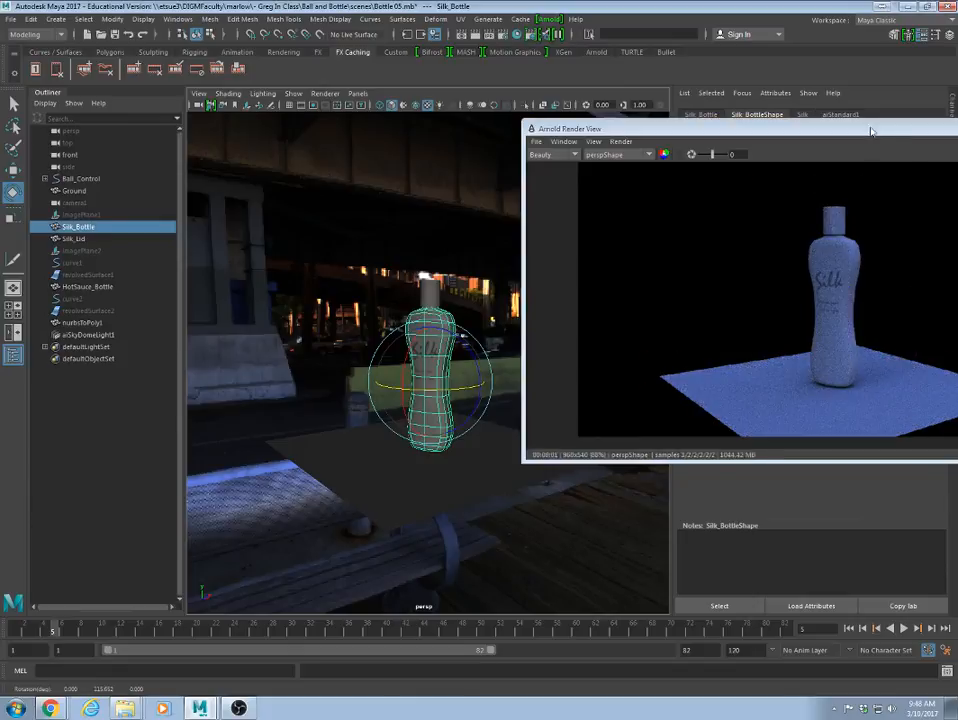
- Move the Arnold render window beside the bottle and reshape it to be narrower and taller
left_click_drag(872, 129, 329, 54)
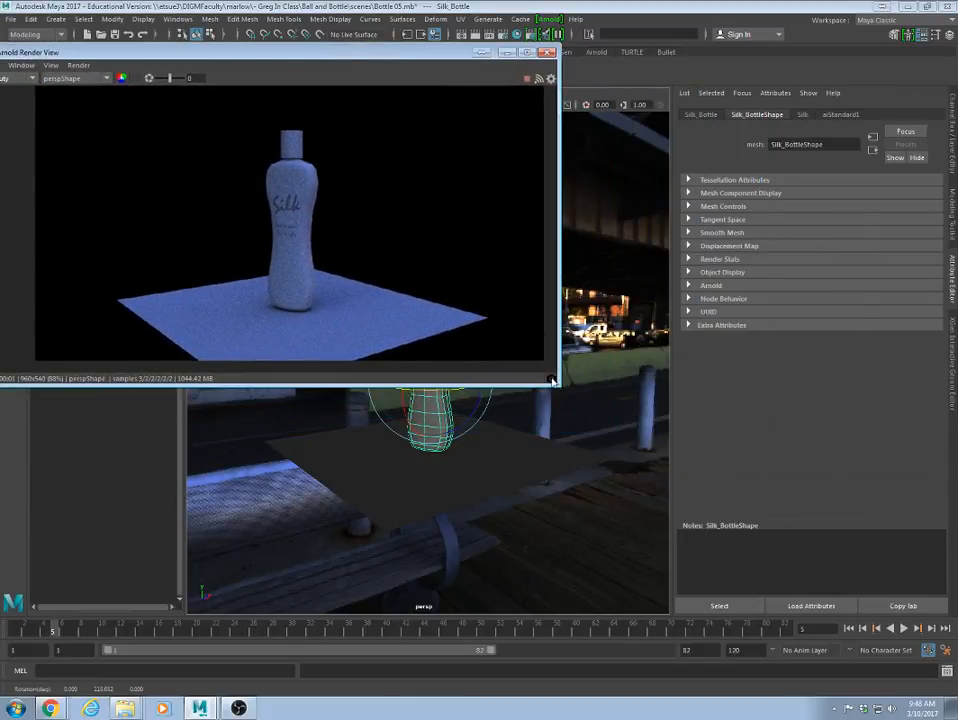
left_click_drag(561, 390, 412, 439)
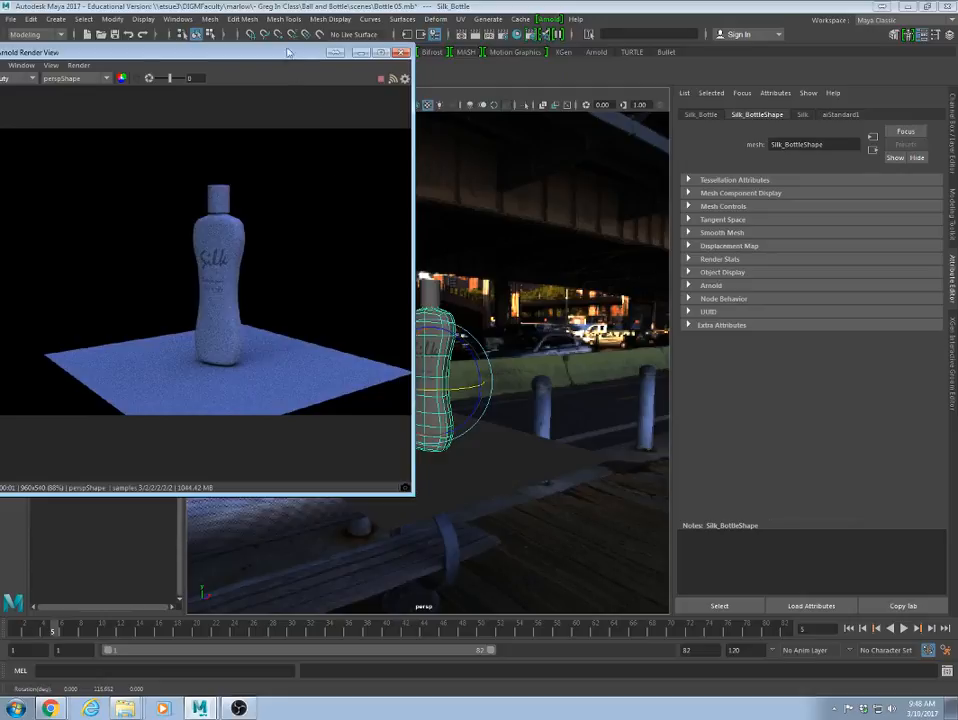
left_click_drag(288, 52, 288, 56)
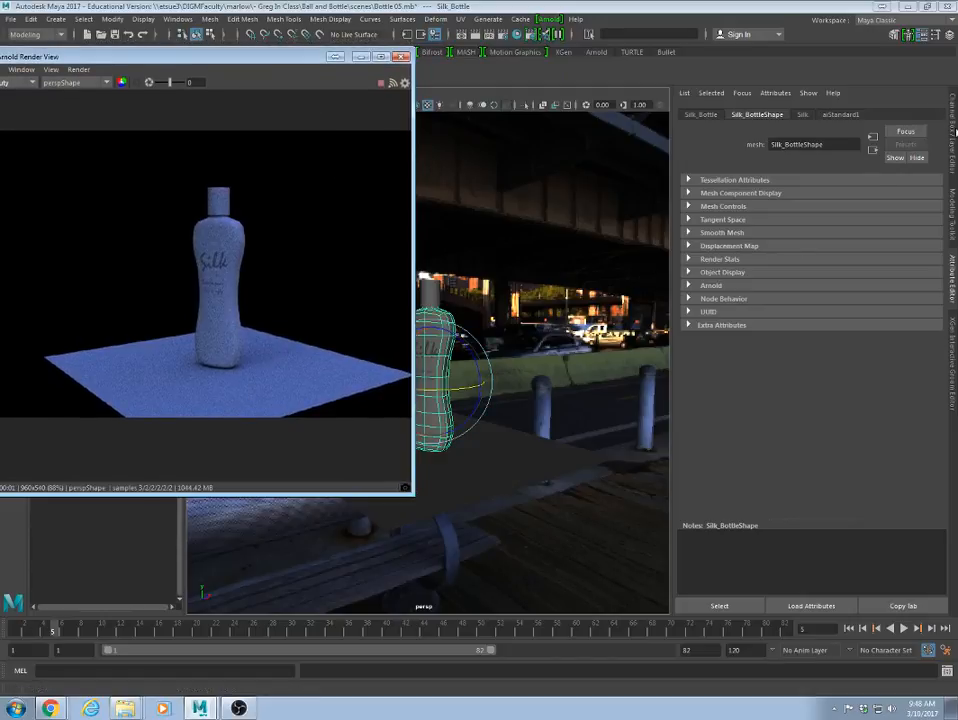
- Set the Silk bottle's Rotate Y to 180
left_click(955, 133)
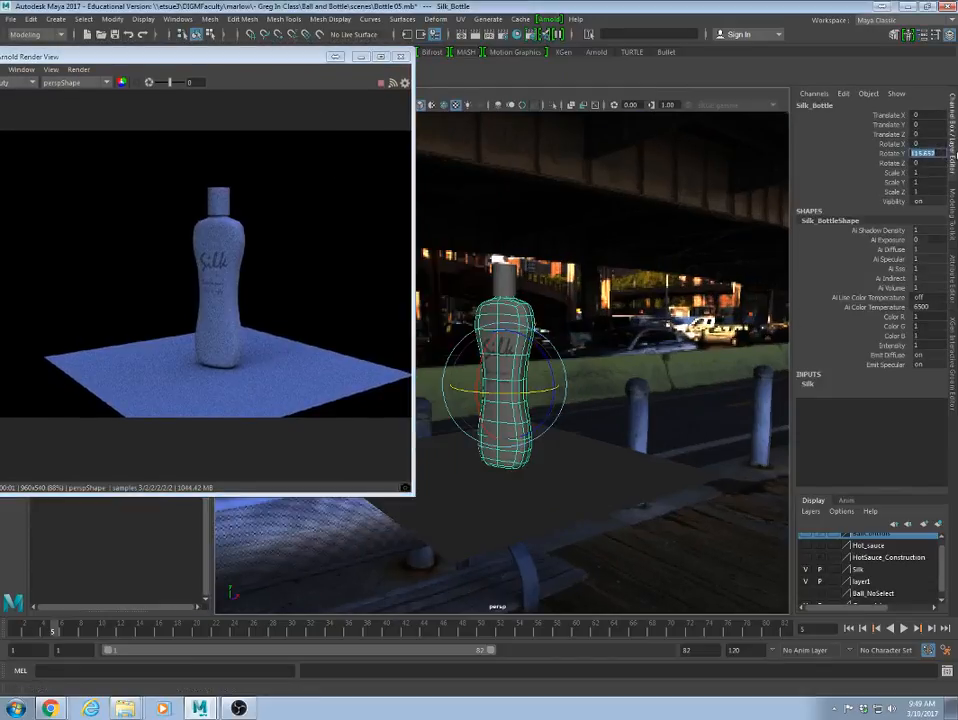
type("180")
key("Return")
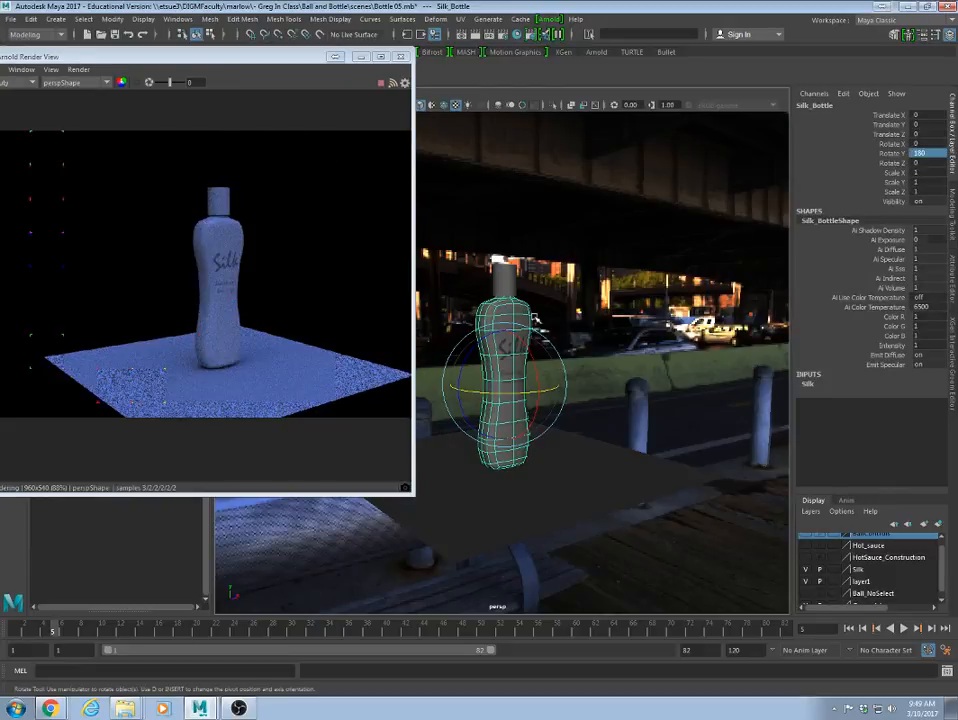
- Select the skydome light, try an intensity of 1.299 and undo it, and set the light's exposure to 2 instead
left_click(287, 364)
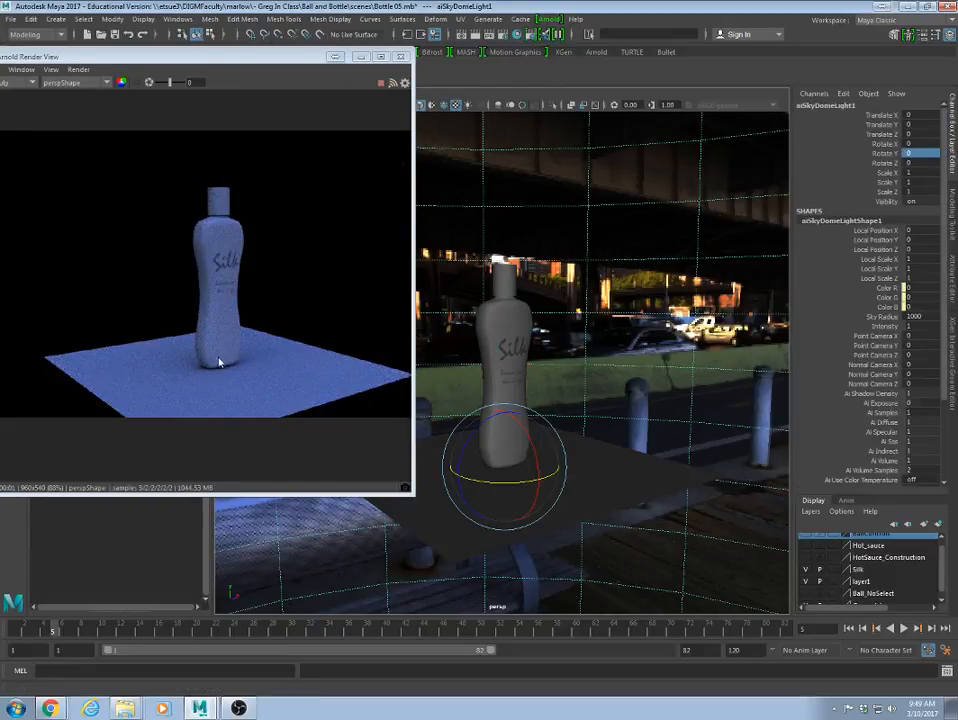
middle_click_drag(470, 384, 793, 385)
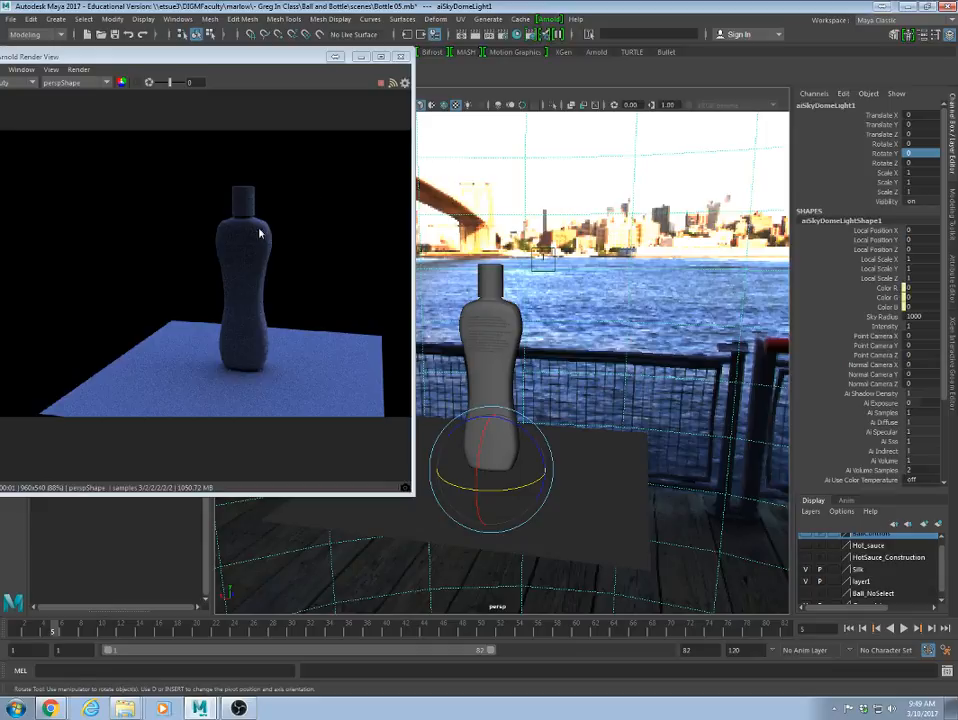
left_click(952, 275)
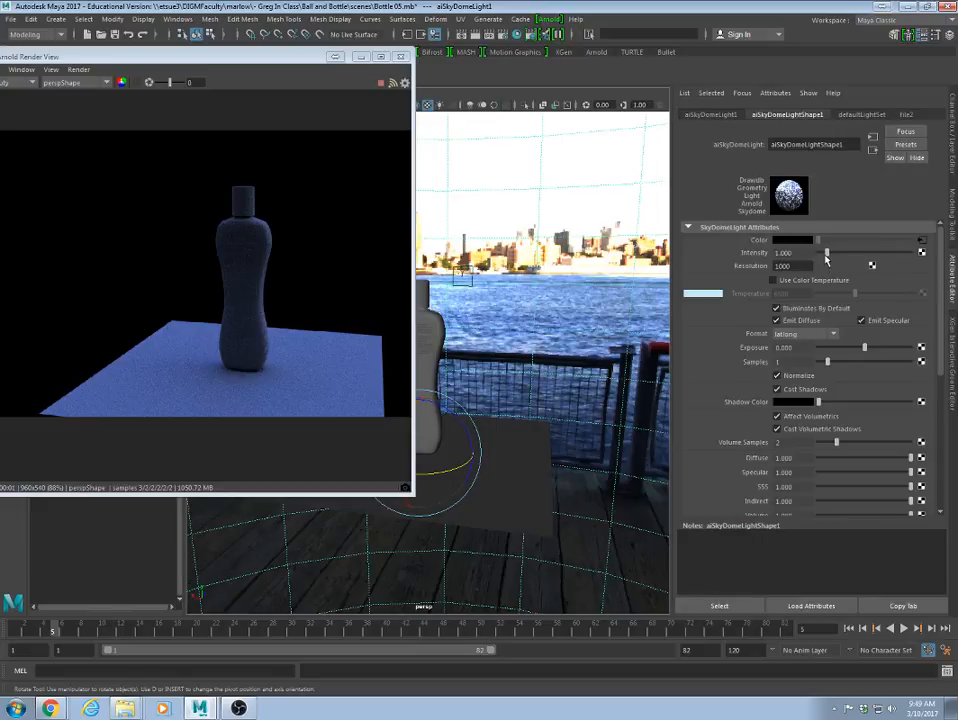
left_click_drag(826, 256, 829, 254)
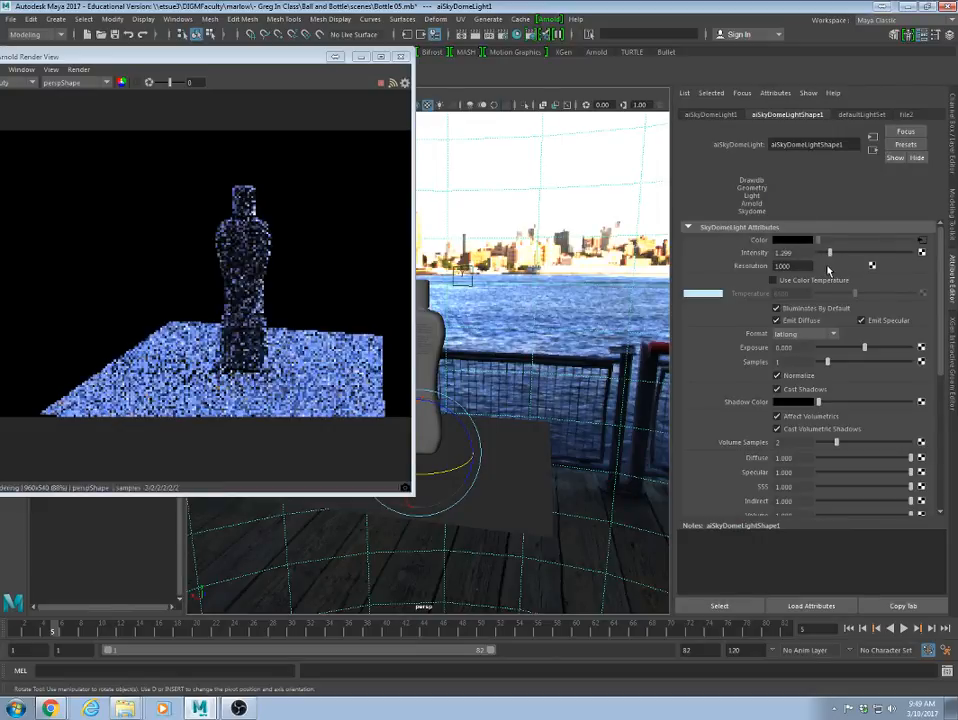
key("ctrl+z")
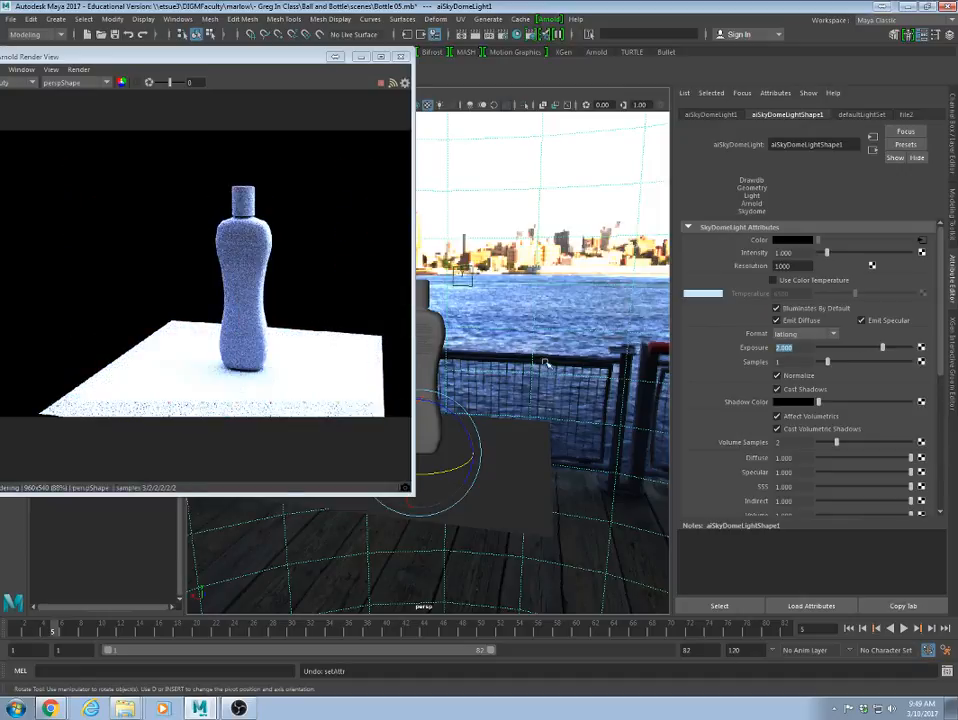
left_click_drag(460, 360, 322, 354, "alt")
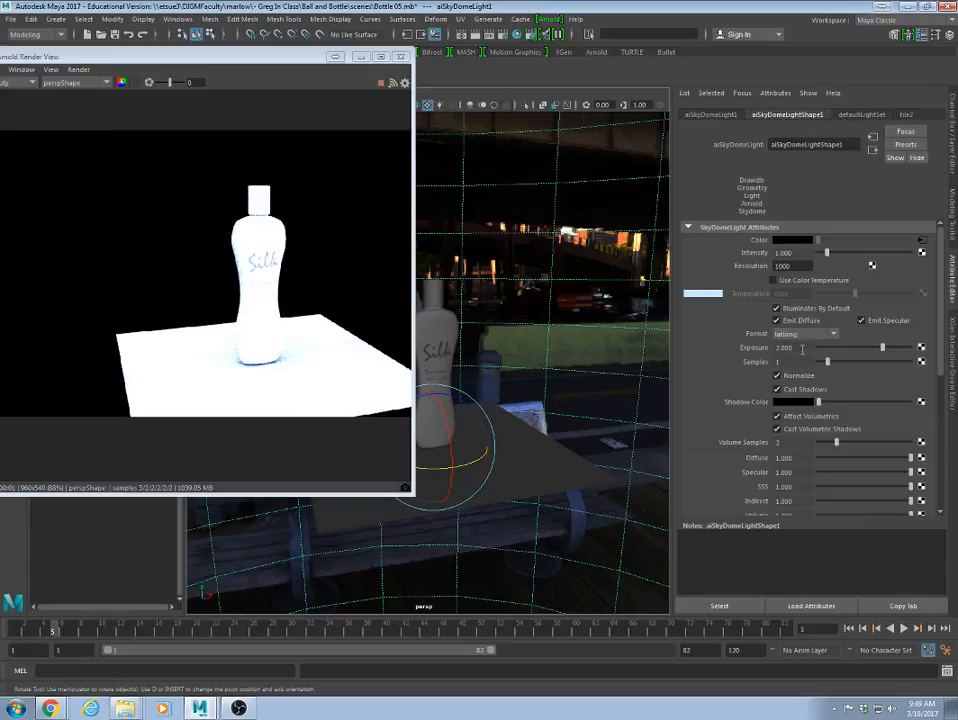
- Set the skydome light's exposure to 1 and its samples to 5
double_click(801, 349)
type("1")
key("Return")
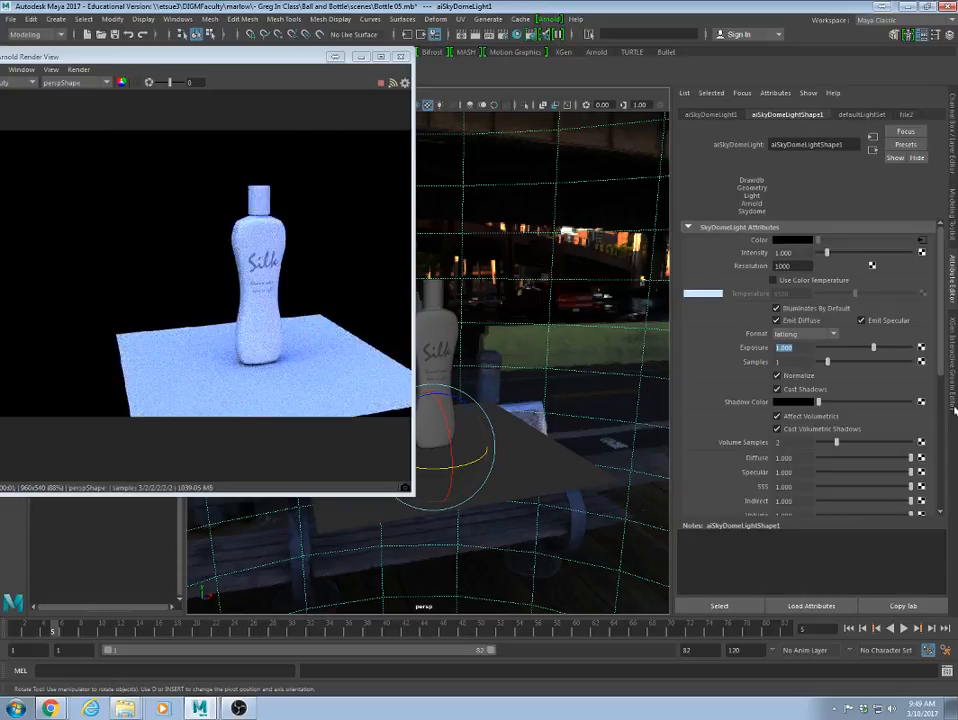
left_click_drag(808, 363, 750, 364)
type("6")
key("Return")
- Examine the HDRI lighting on the bottle from several sides in the Arnold render view, and close the render window
left_click_drag(547, 391, 680, 423, "alt")
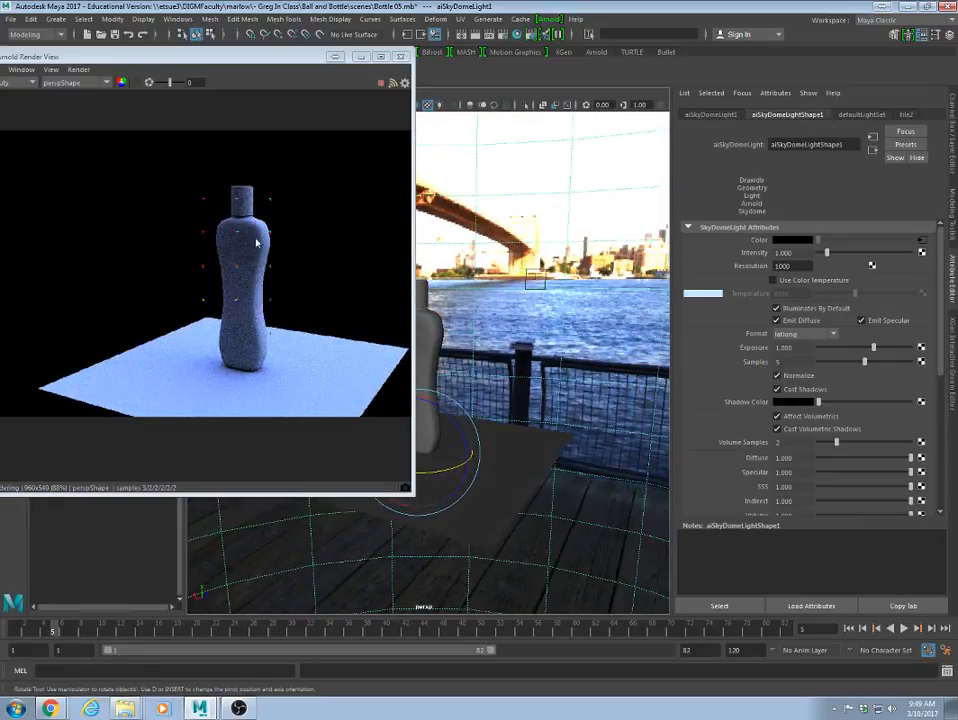
left_click_drag(547, 407, 366, 411, "alt")
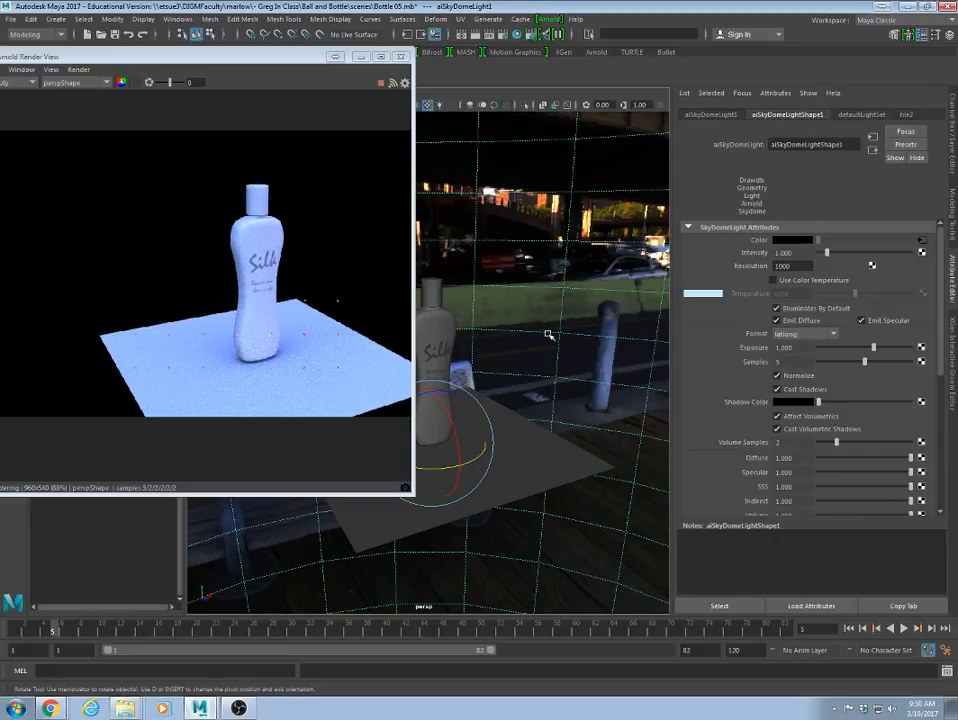
left_click_drag(490, 344, 458, 465, "alt")
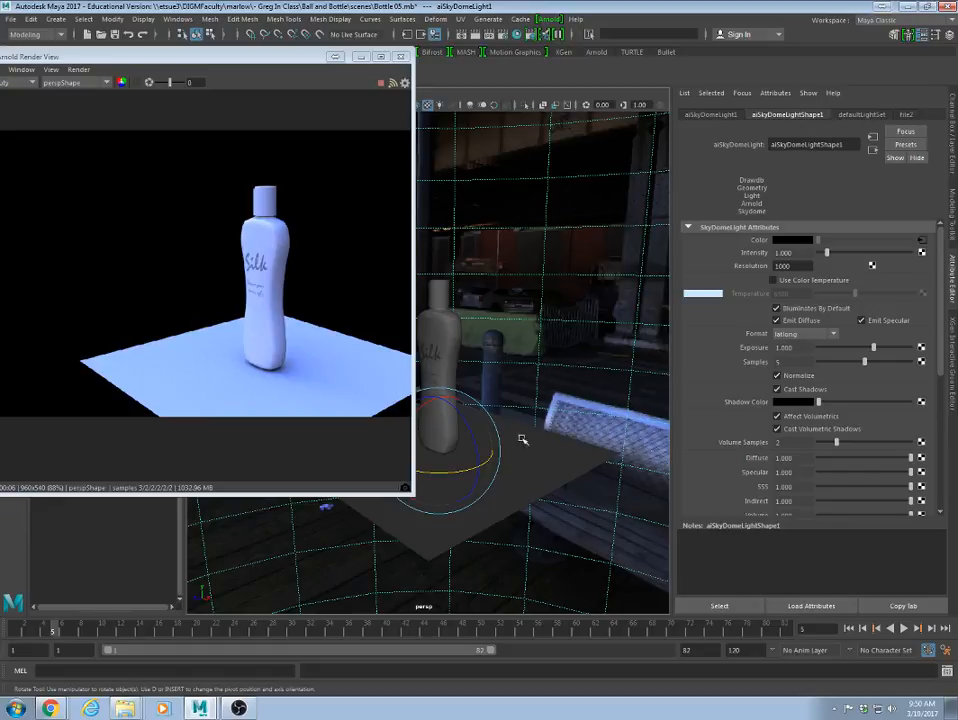
left_click_drag(490, 470, 640, 400, "alt")
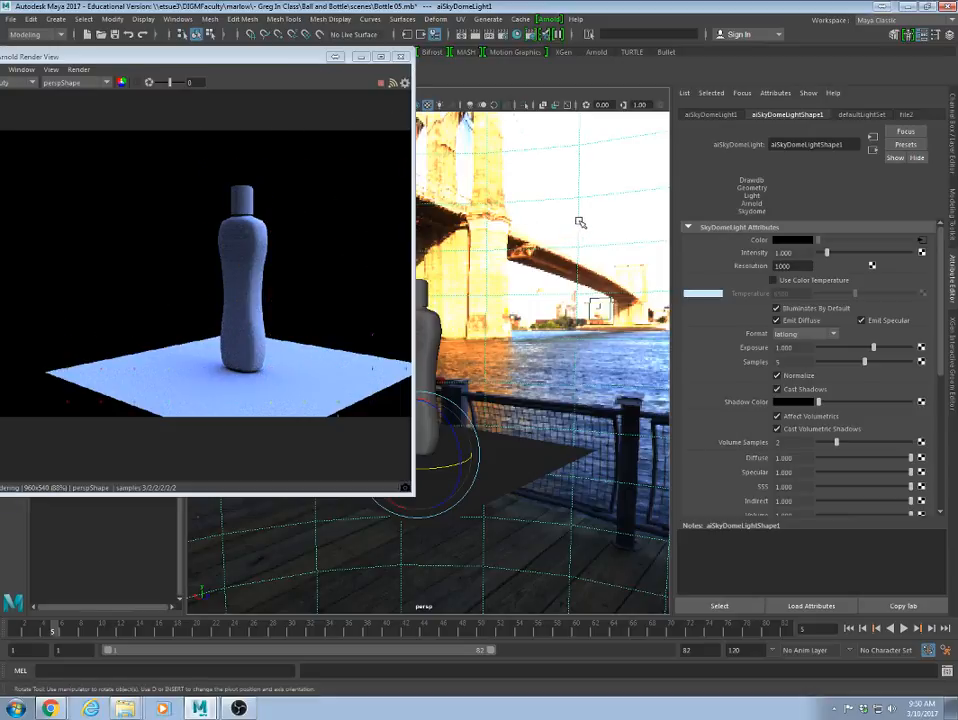
left_click(400, 56)
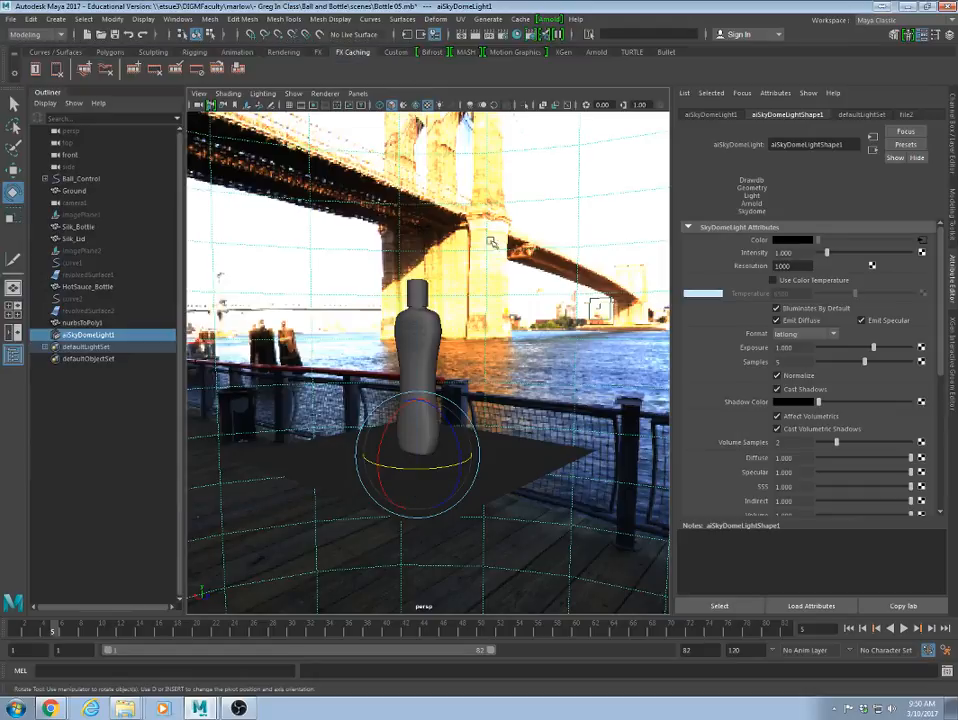
- Delete the Arnold skydome light and open the Environment section of the Arnold renderer settings
key("Delete")
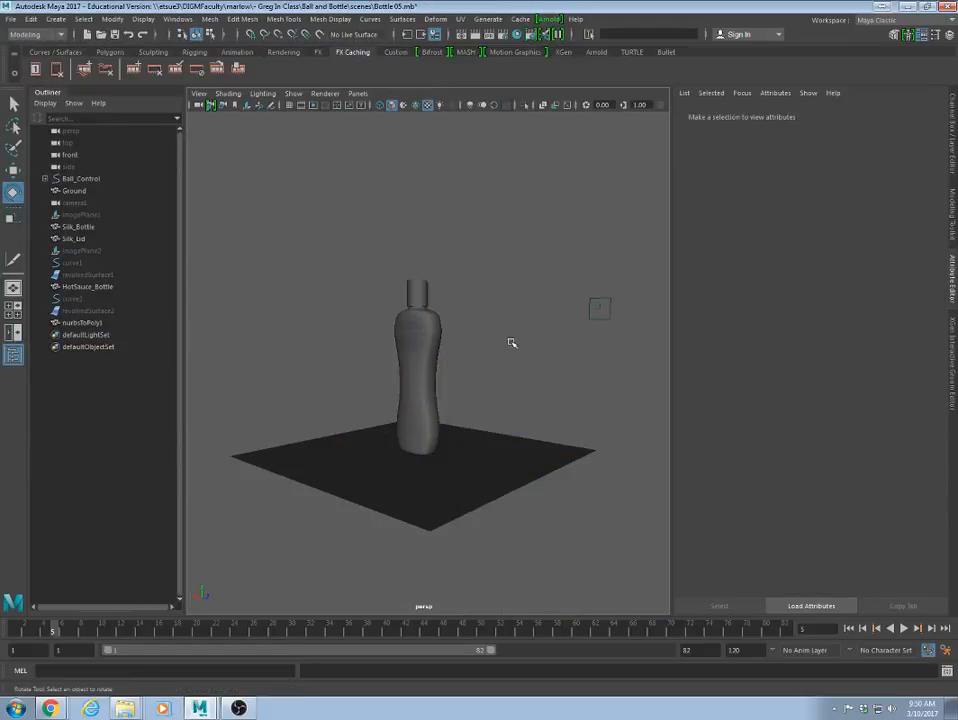
left_click_drag(557, 376, 316, 385, "alt")
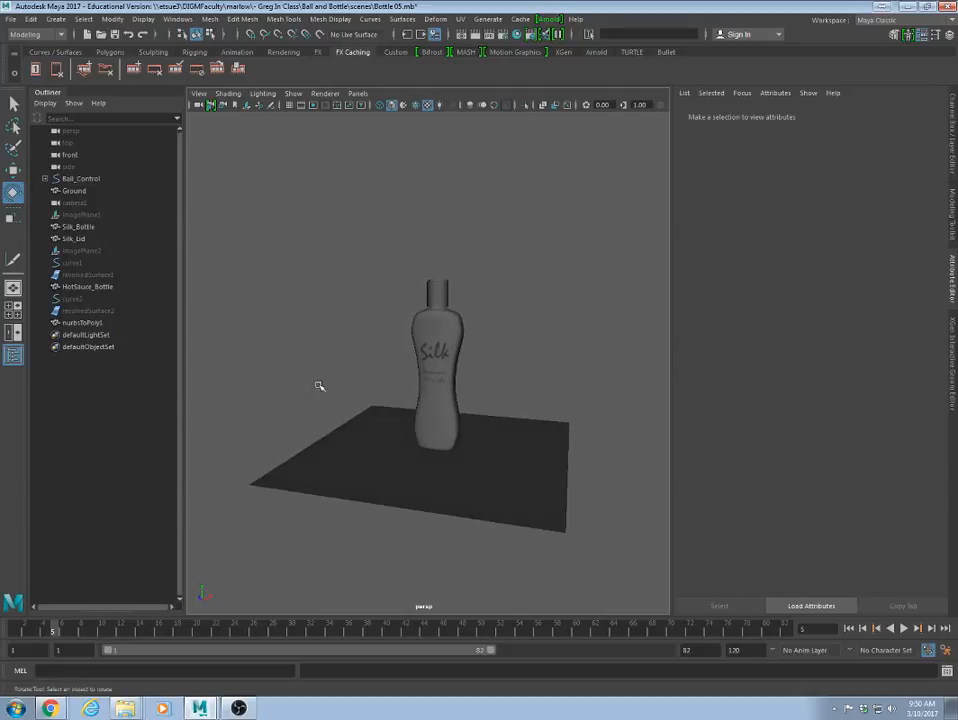
left_click(504, 37)
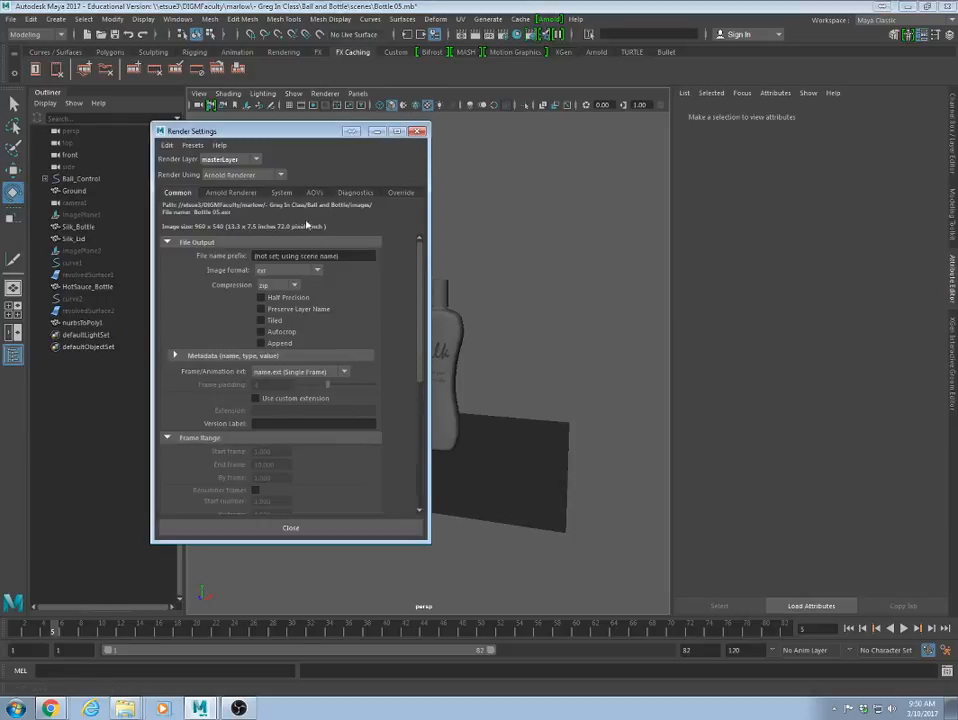
left_click(229, 192)
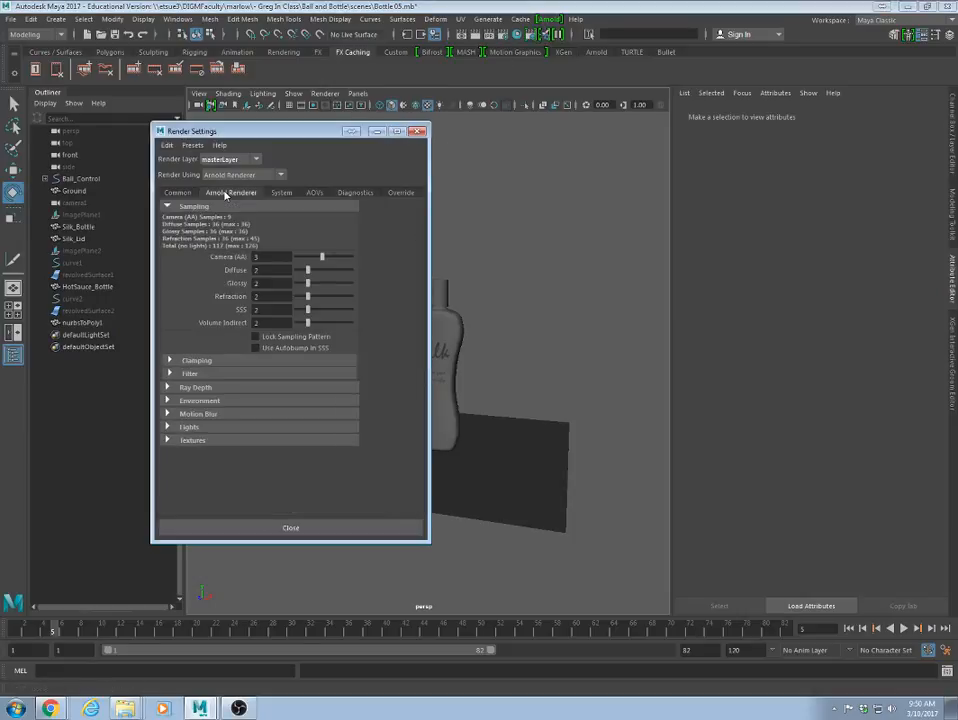
left_click(200, 401)
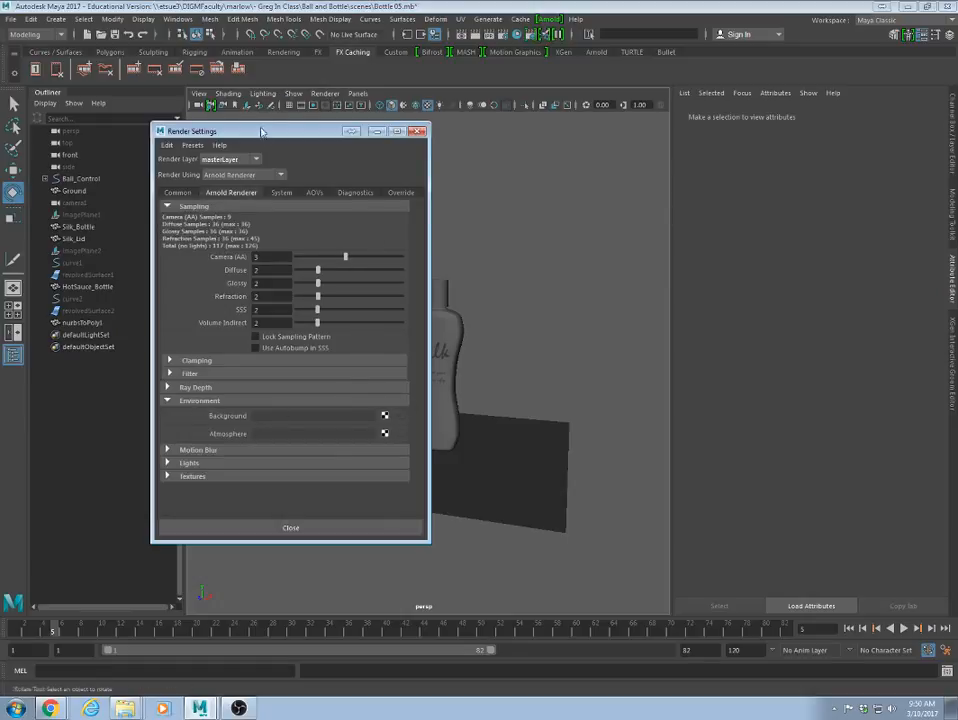
left_click_drag(290, 131, 693, 54)
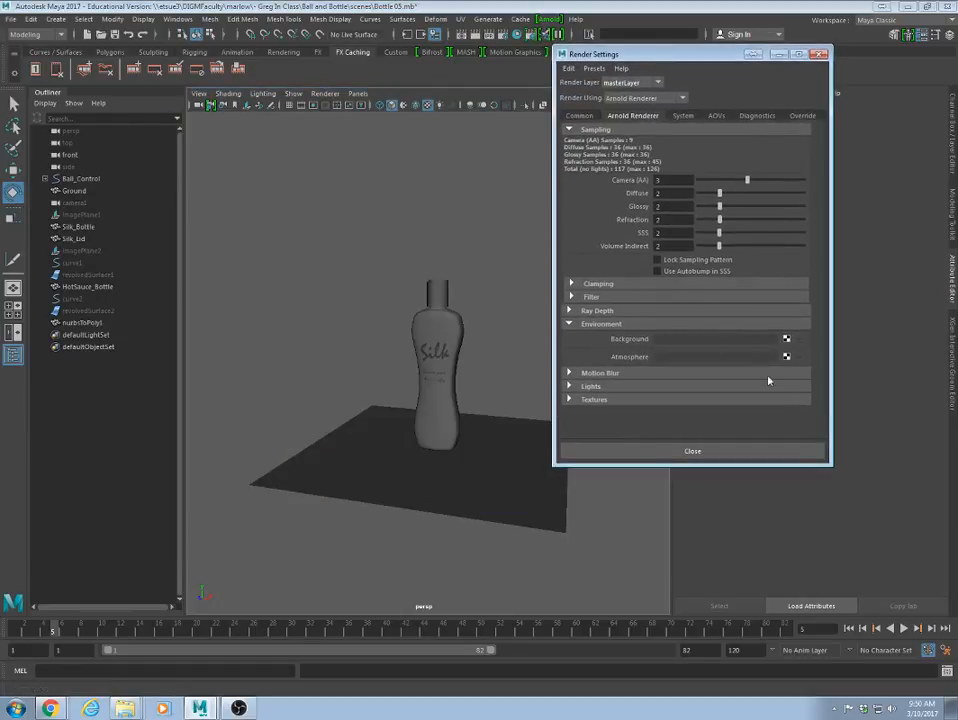
- Try a Physical Sky shader as the environment background and break its connection again
left_click(787, 340)
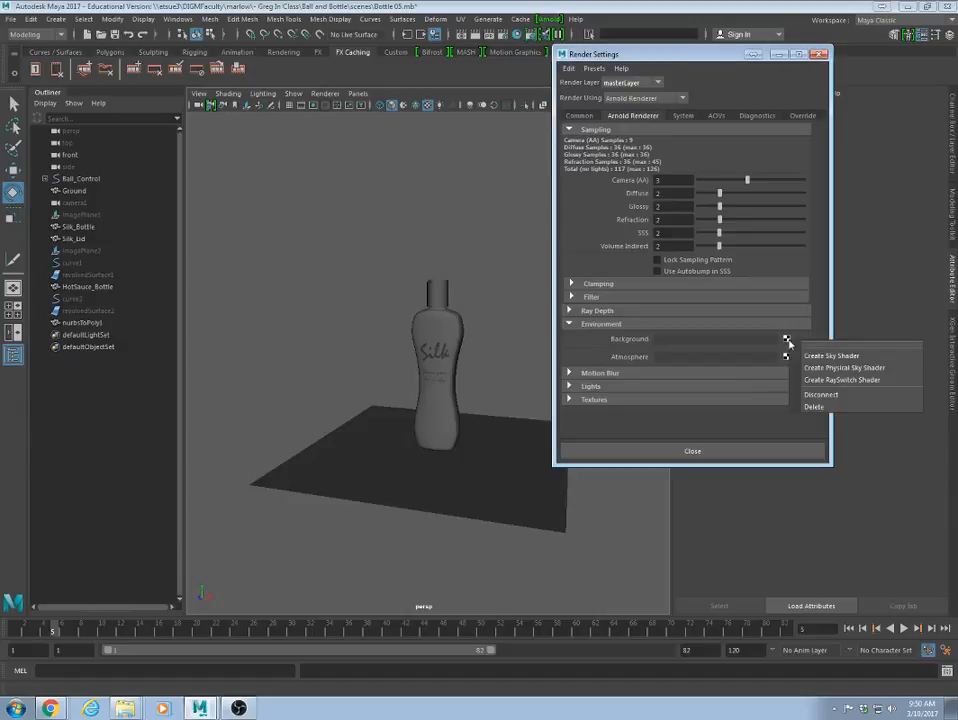
left_click(826, 369)
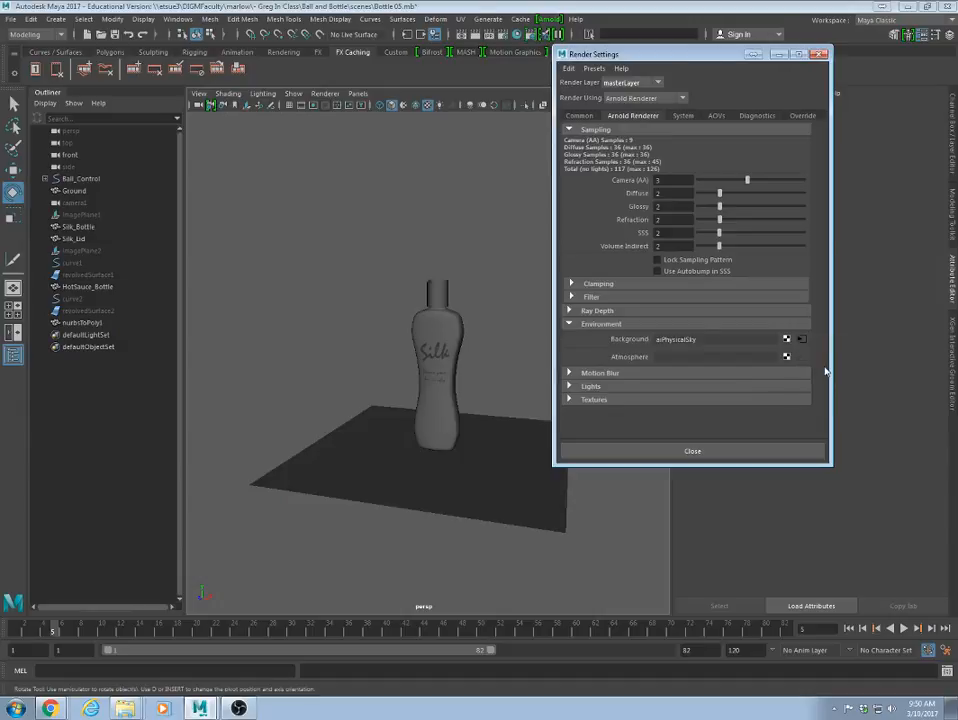
left_click_drag(711, 57, 207, 27)
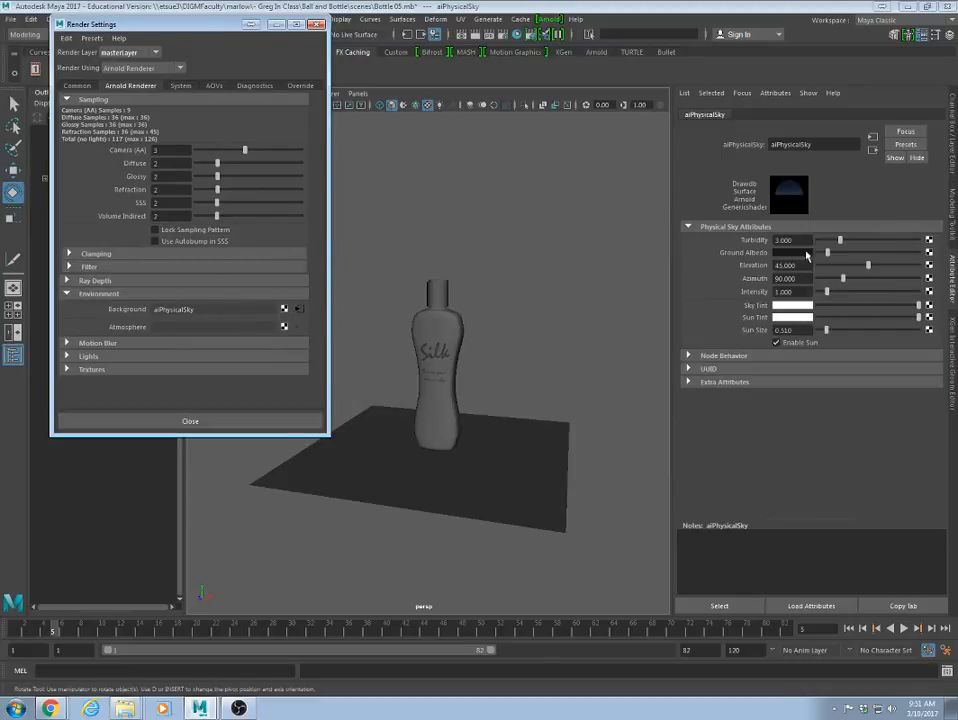
right_click(138, 309)
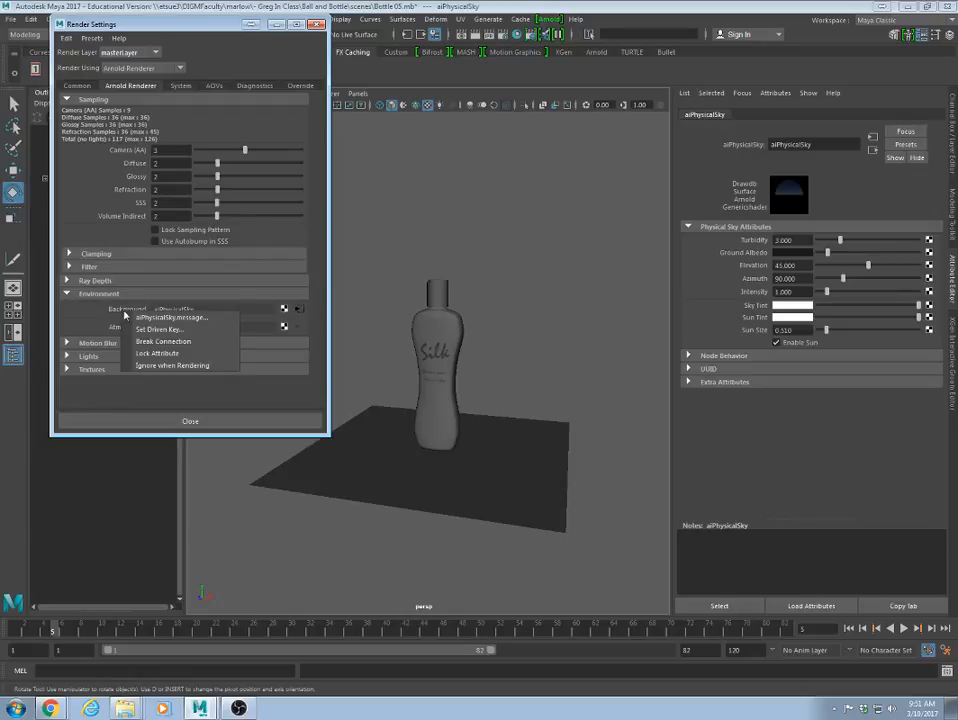
left_click(155, 339)
- Create a Sky shader as the environment background and close the render settings
left_click(282, 311)
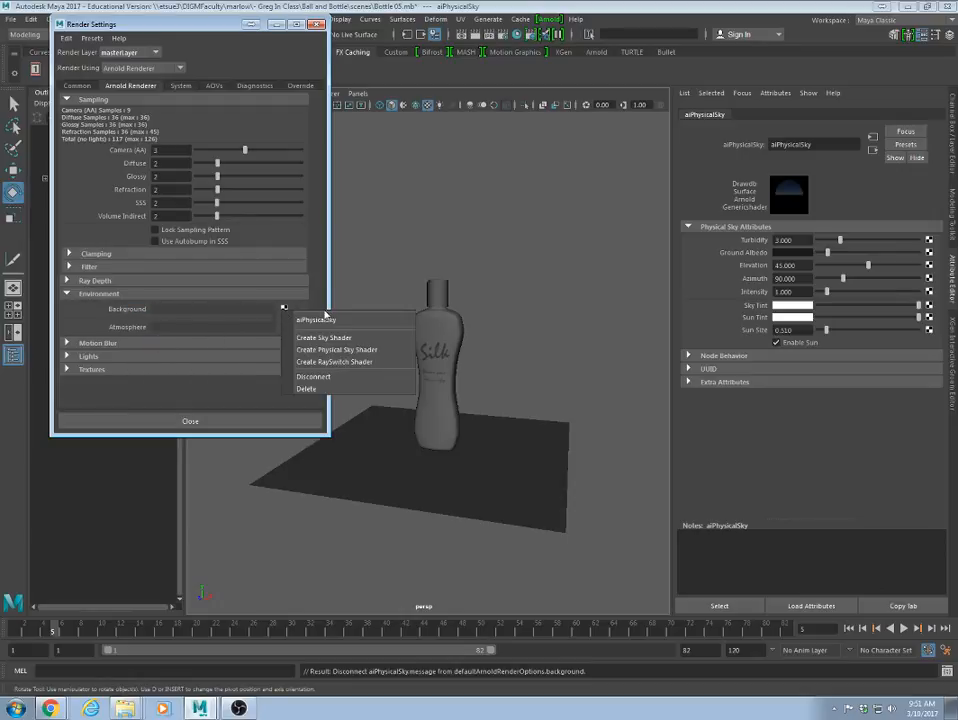
left_click(325, 338)
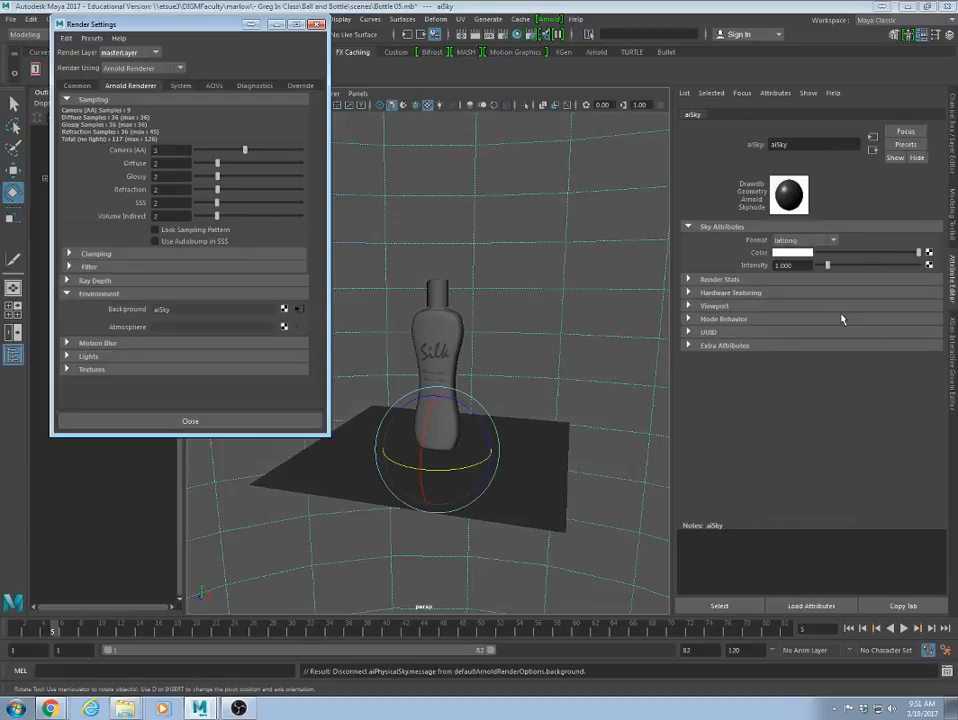
left_click(316, 24)
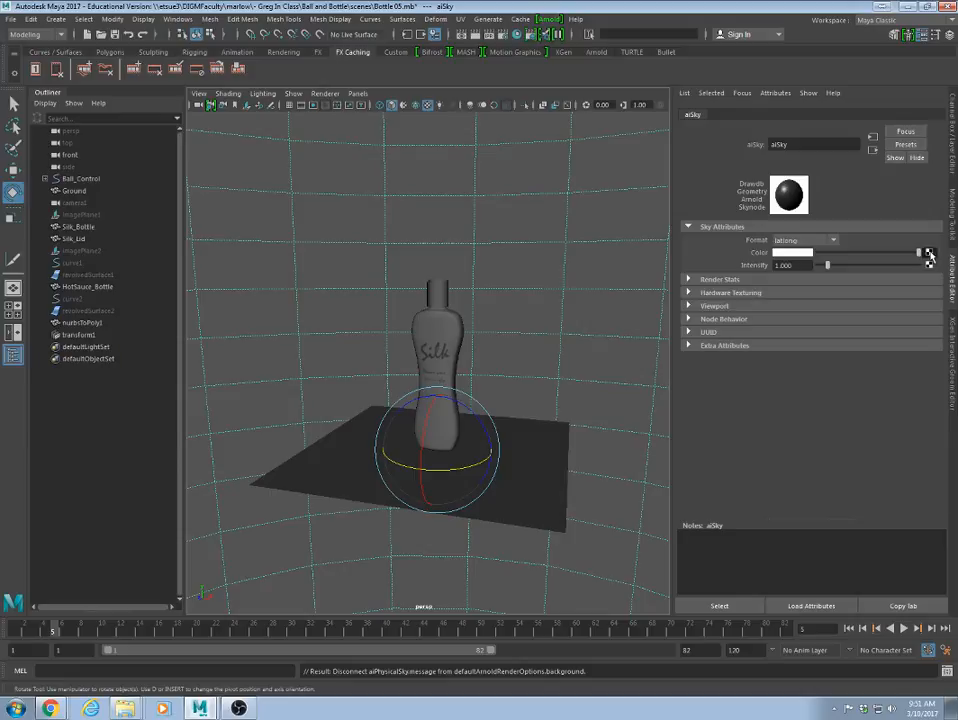
- Map the sky shader's color to a file texture using Brooklyn_Bridge_Planks_2k.hdr
left_click(929, 255)
left_click(417, 390)
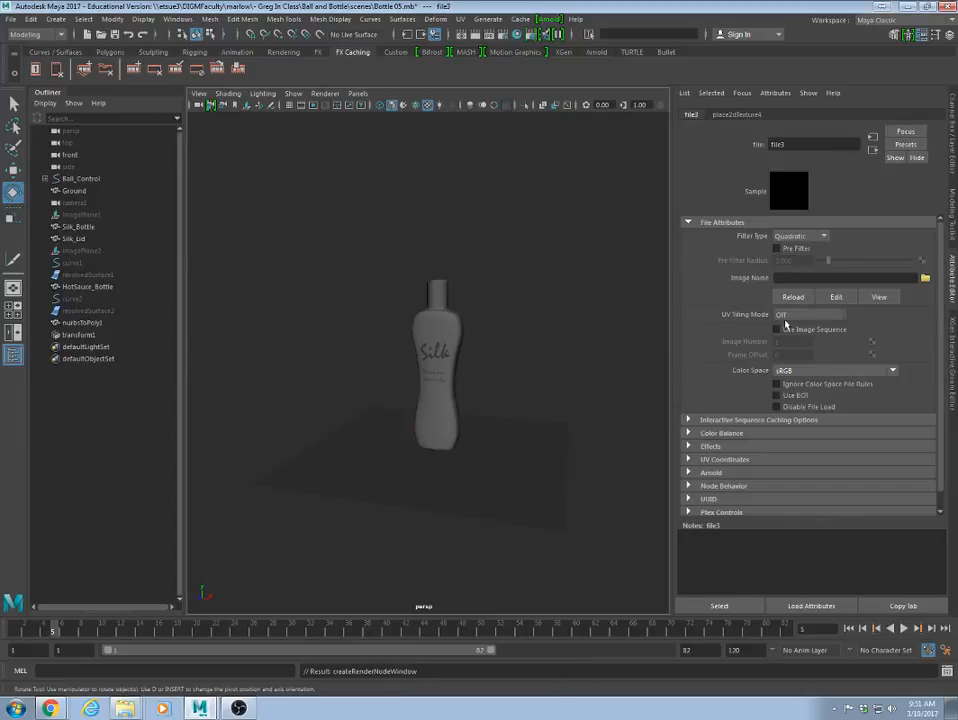
left_click(925, 278)
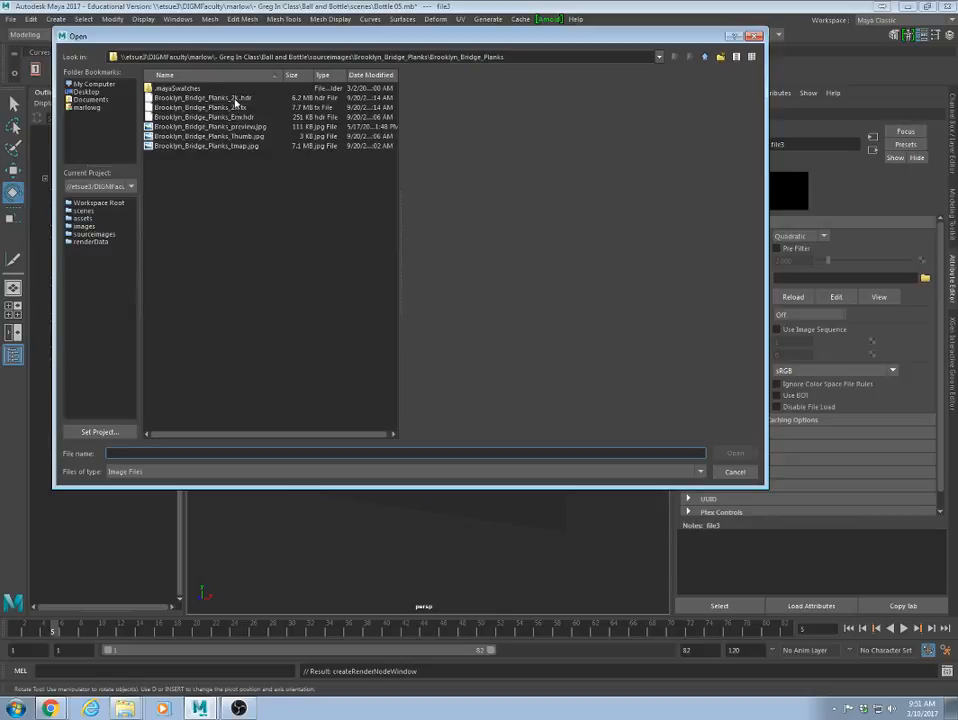
left_click(205, 97)
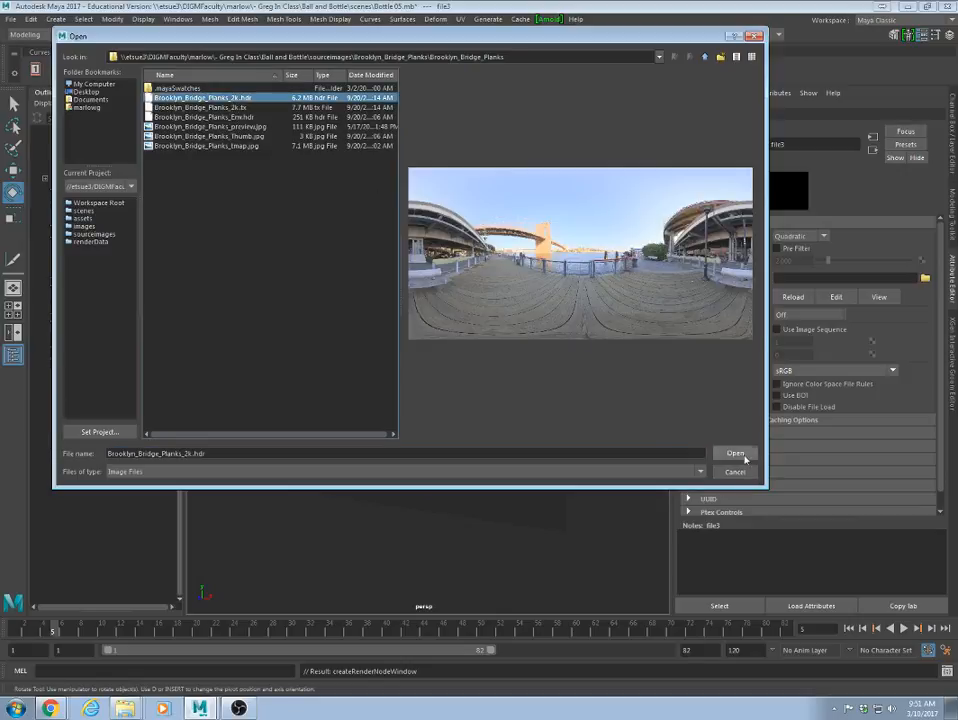
left_click(737, 453)
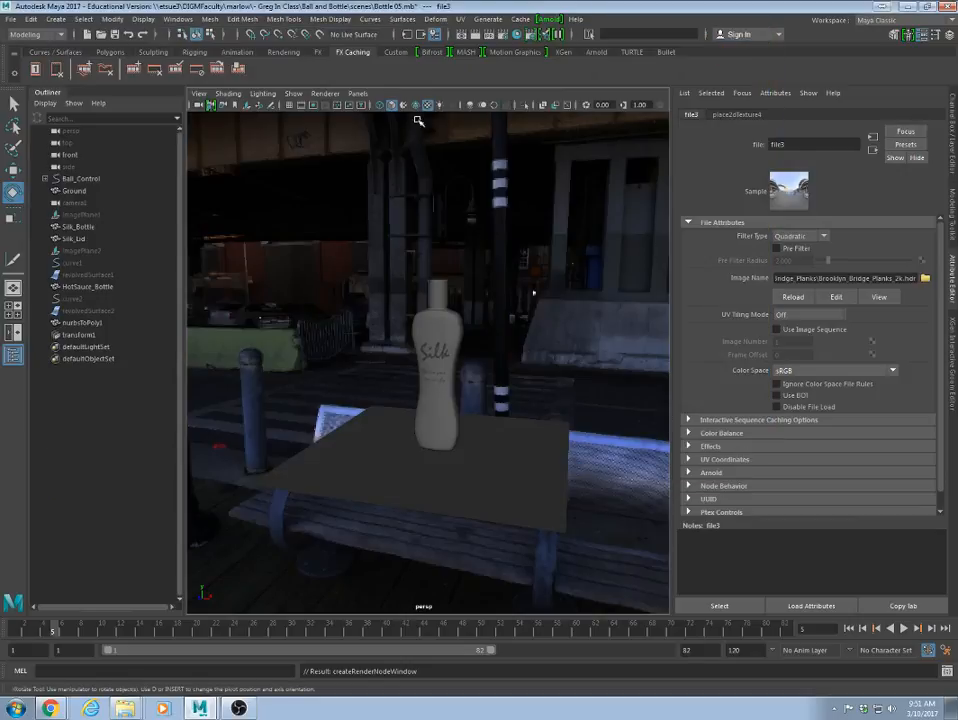
- Render the scene in the Arnold render view and examine the sky lighting on the bottle from several sides
left_click(548, 19)
left_click(570, 40)
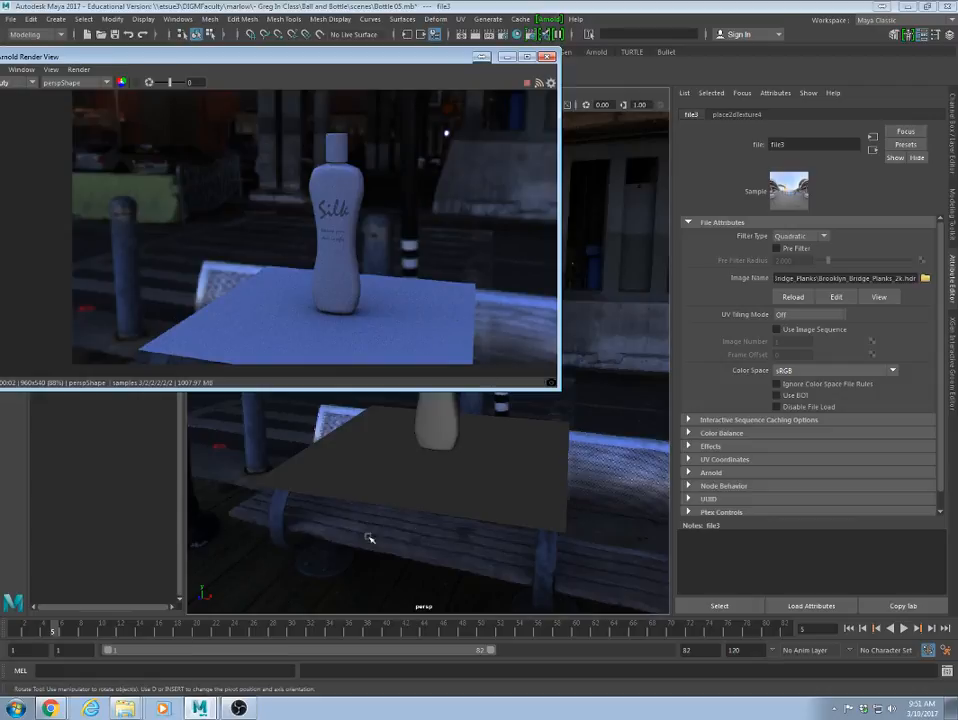
left_click_drag(369, 538, 629, 517, "alt")
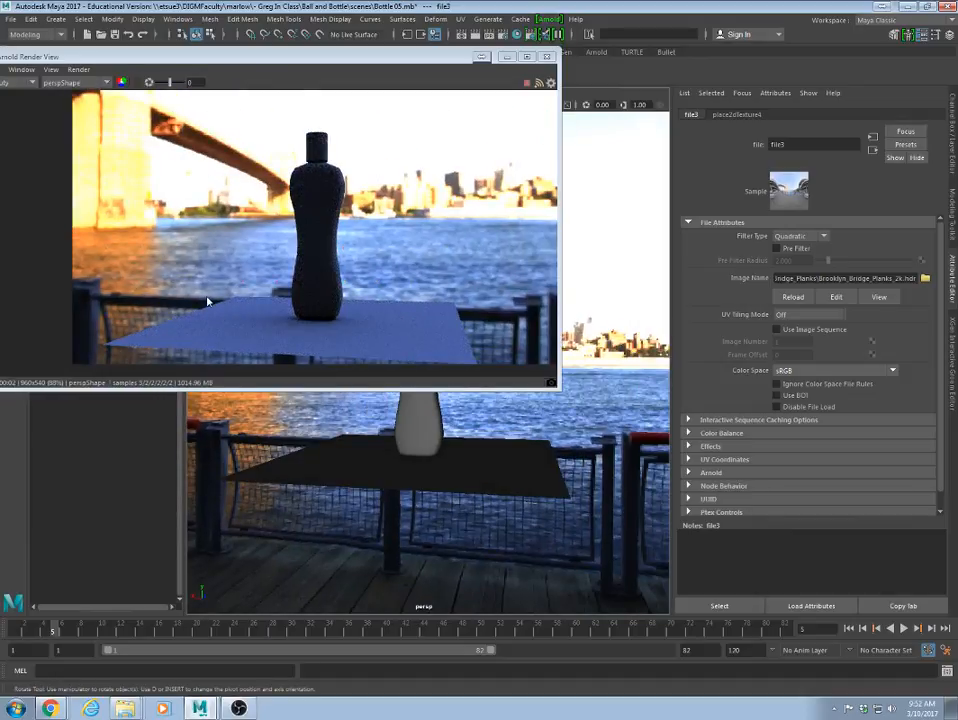
scroll(208, 301, "up", 3)
left_click_drag(380, 520, 466, 535, "alt")
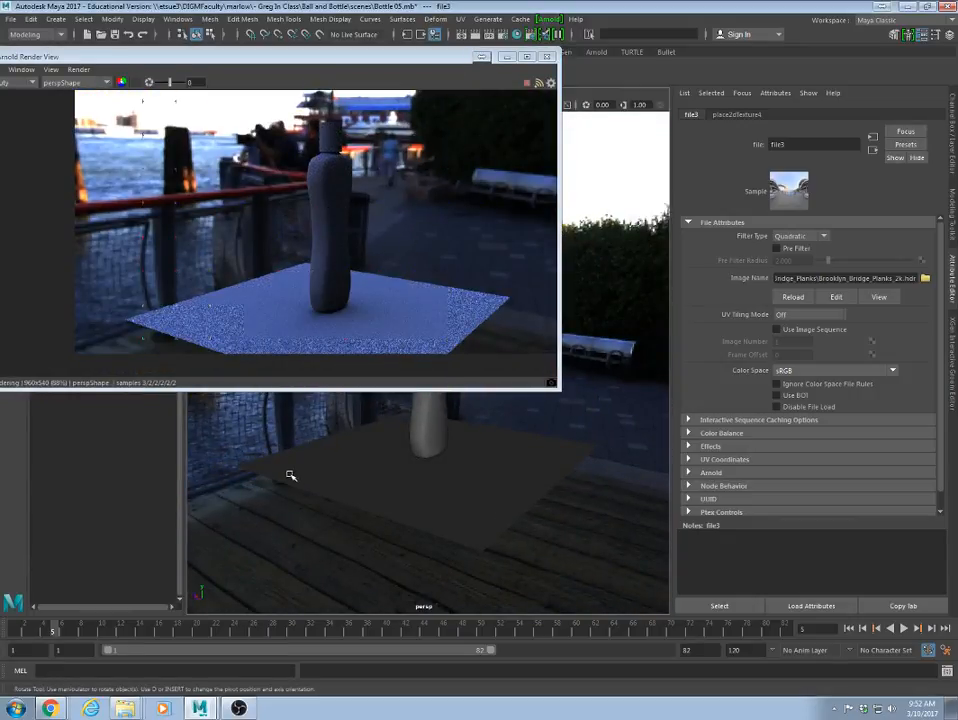
left_click_drag(290, 476, 509, 479, "alt")
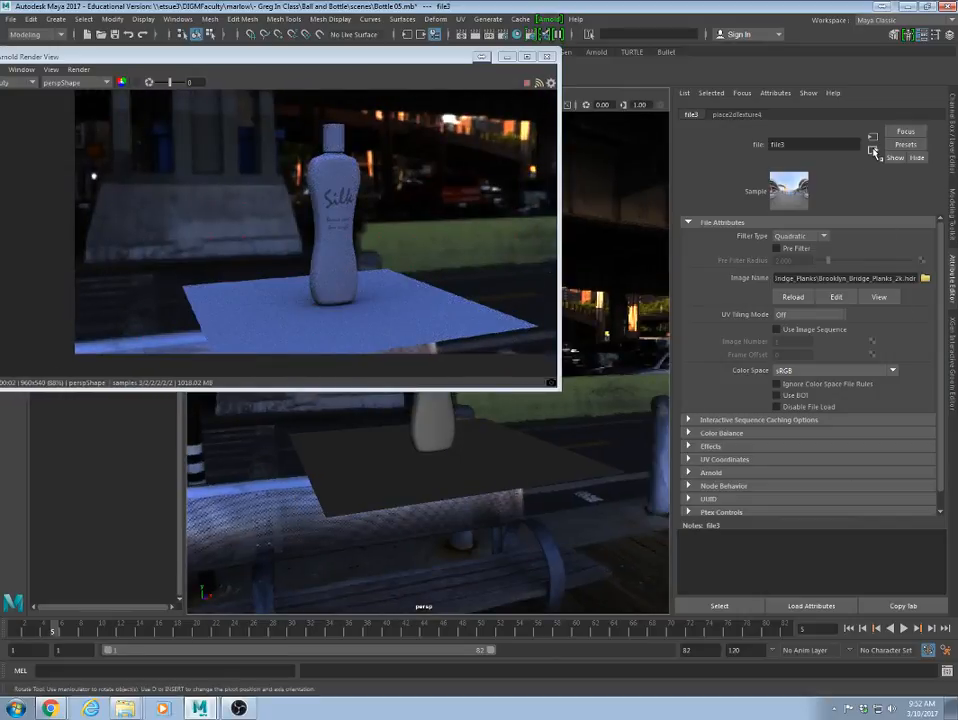
- Check the HDRI texture's Arnold attributes, go back to the sky shader and raise its intensity to 1.807
left_click(688, 472)
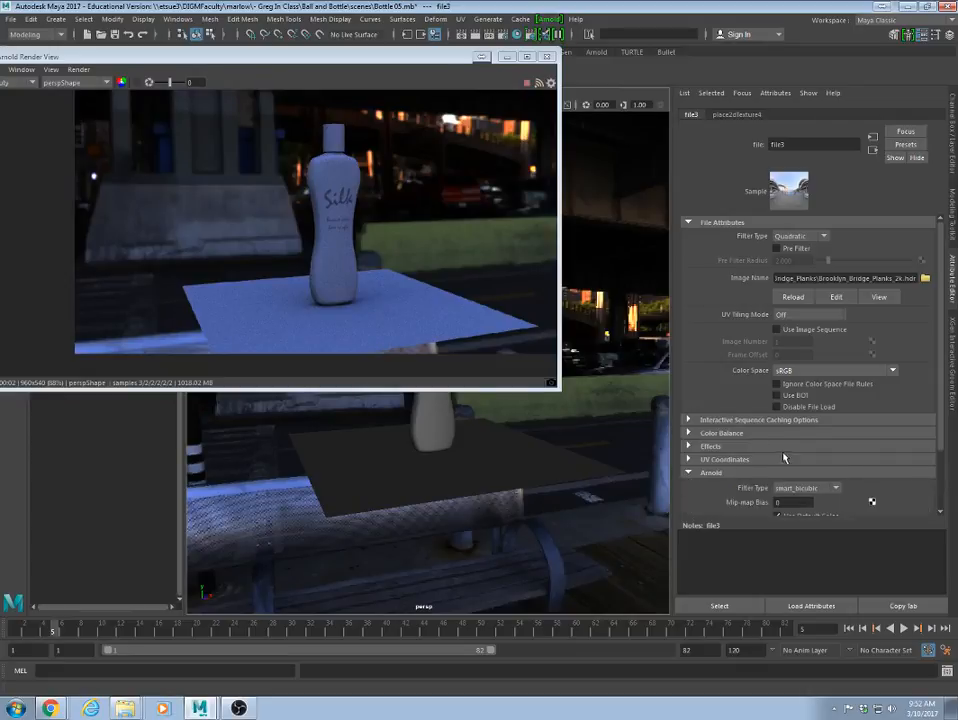
scroll(784, 458, "down", 3)
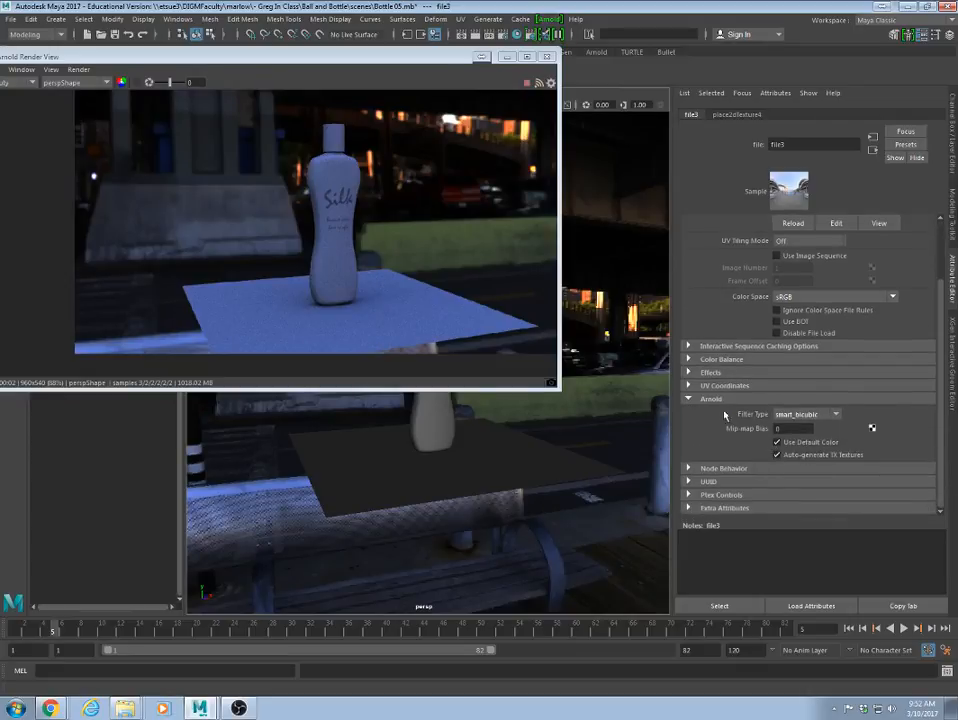
scroll(745, 392, "up", 3)
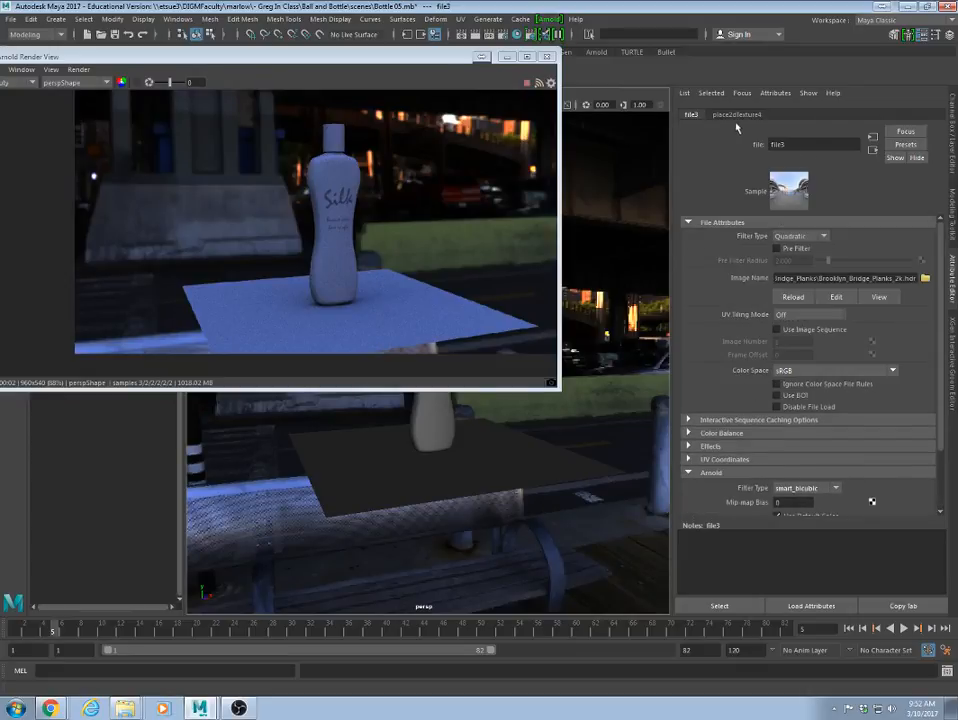
left_click(872, 151)
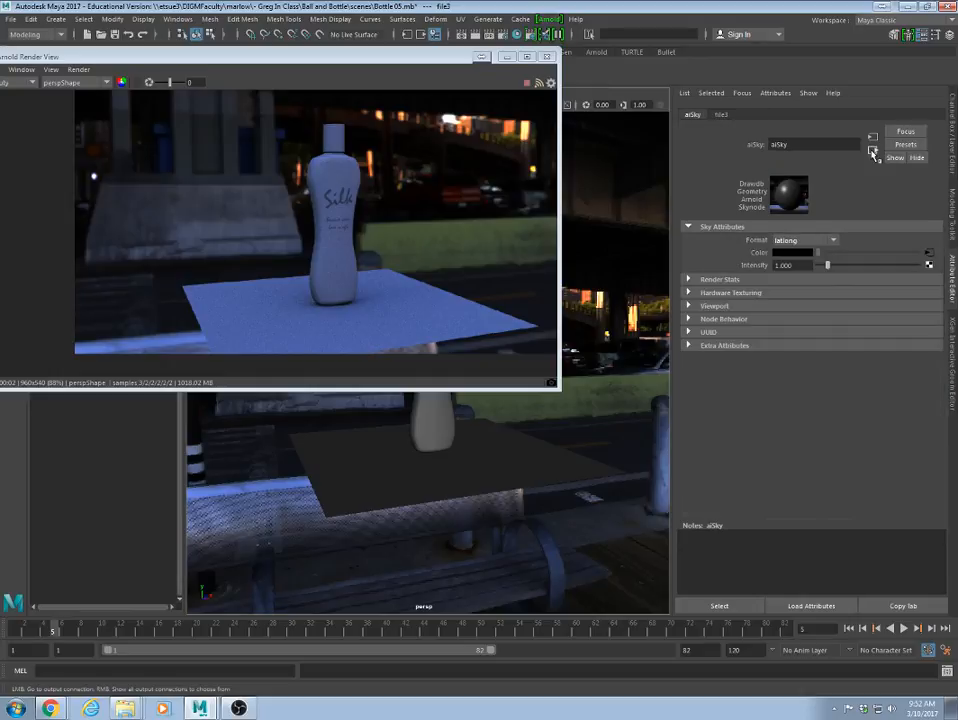
left_click(705, 279)
left_click(698, 280)
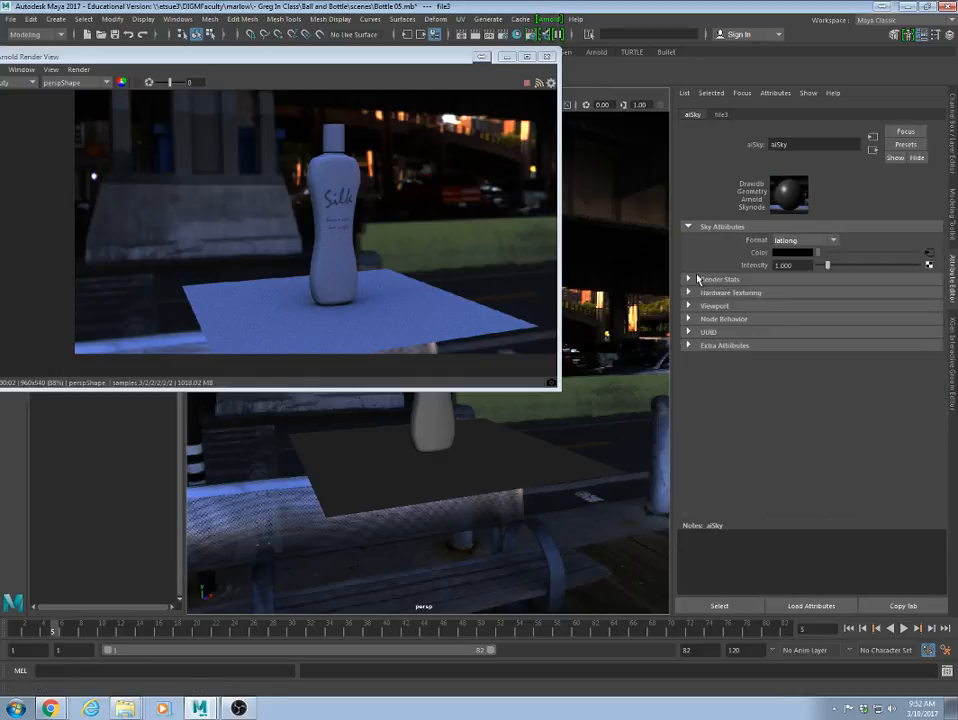
left_click_drag(828, 267, 836, 269)
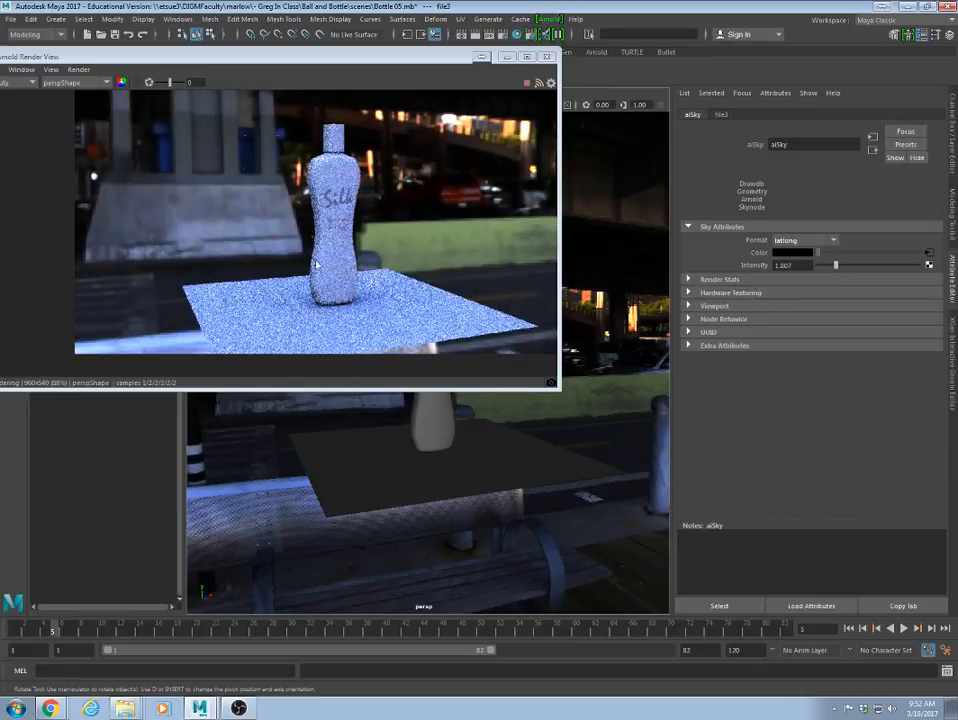
- Reopen the render settings beside the render view and set the Arnold diffuse samples to 5
left_click(407, 36)
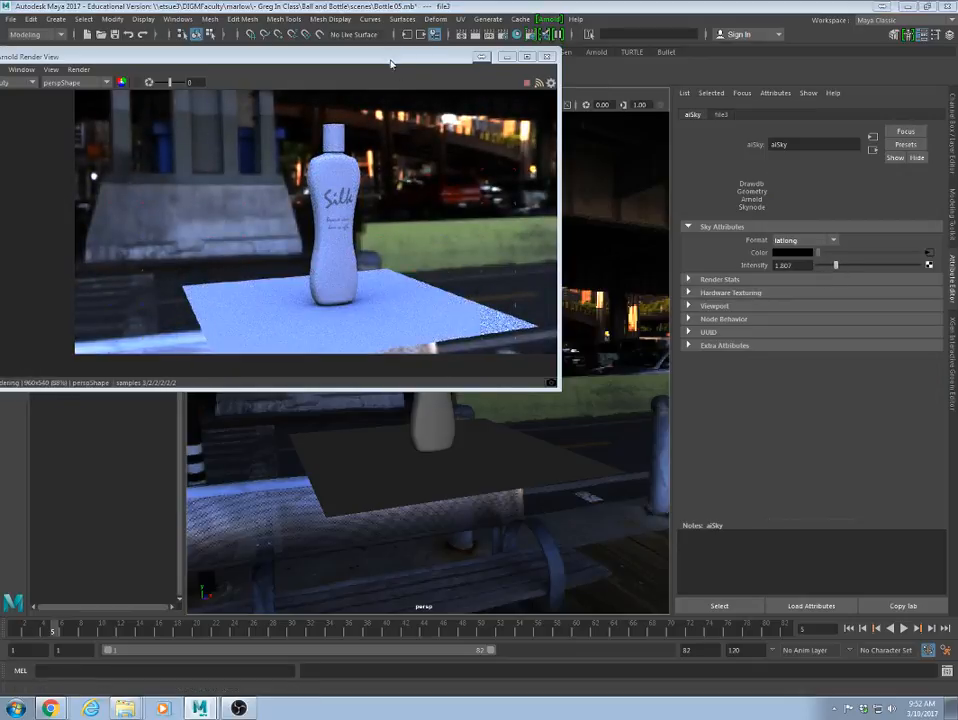
left_click(516, 35)
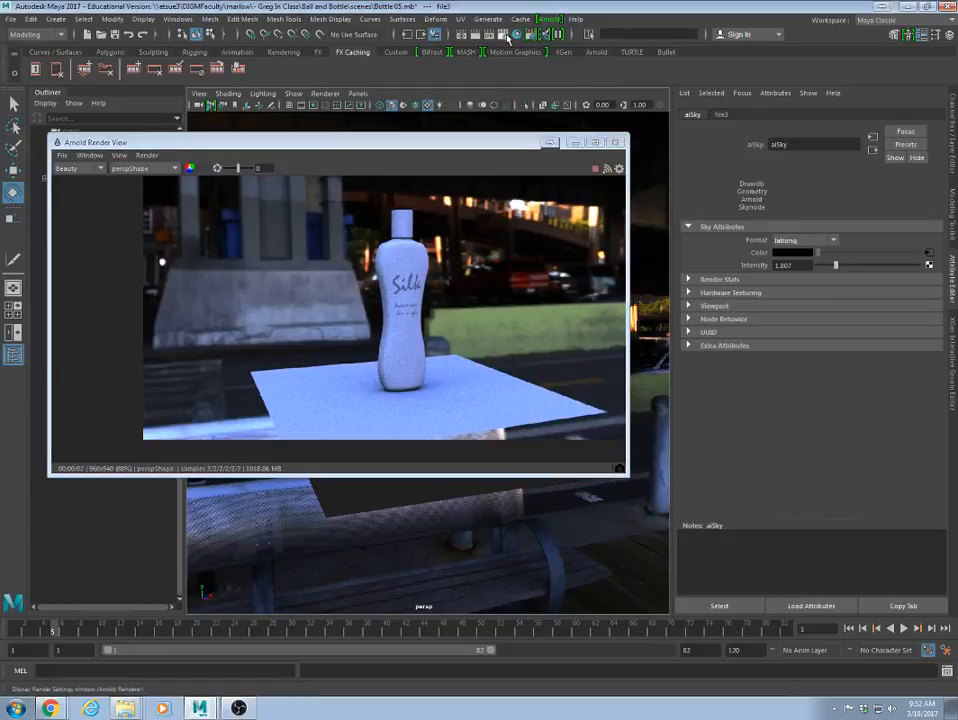
left_click_drag(189, 53, 787, 73)
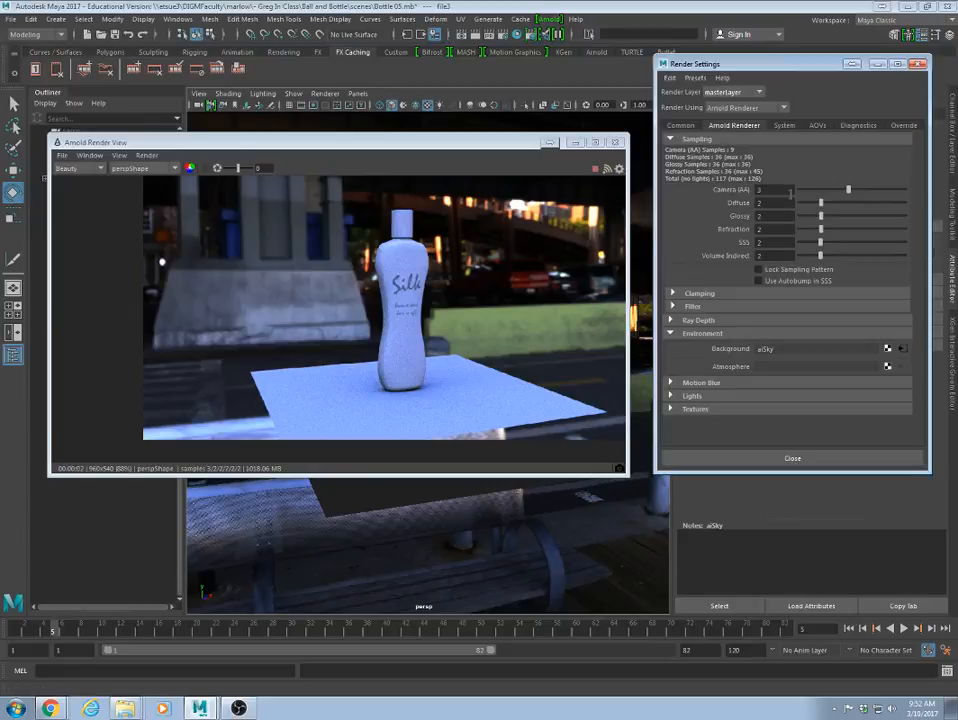
left_click(774, 202)
type("5")
key("Return")
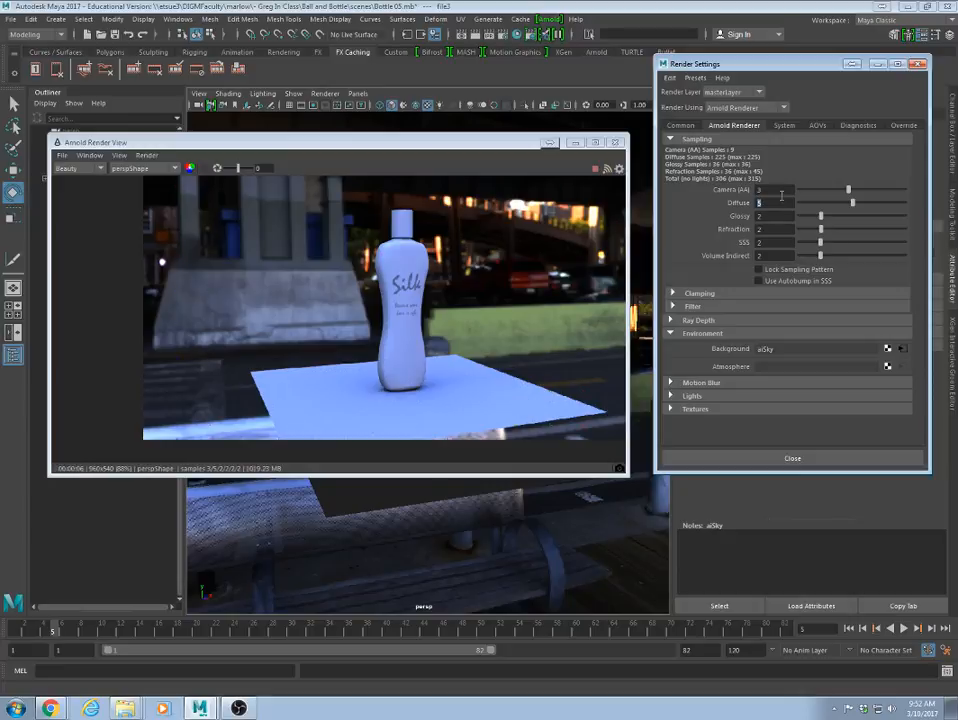
- Set the Camera (AA) samples to 5 and the Volume Indirect samples to 3
double_click(780, 191)
type("5")
key("Return")
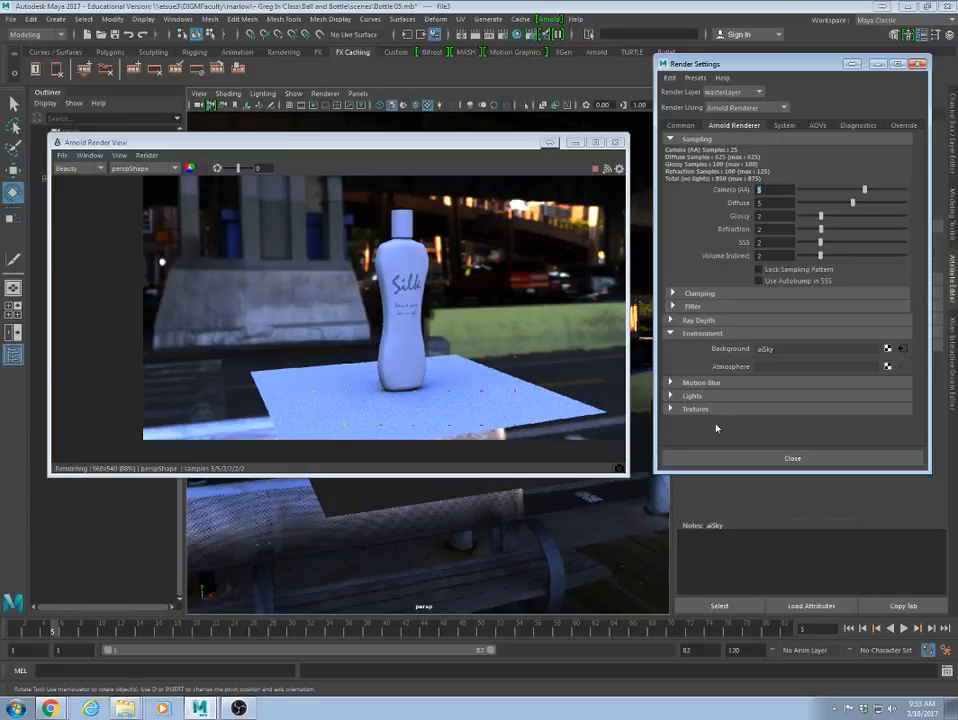
left_click(783, 255)
key("Return")
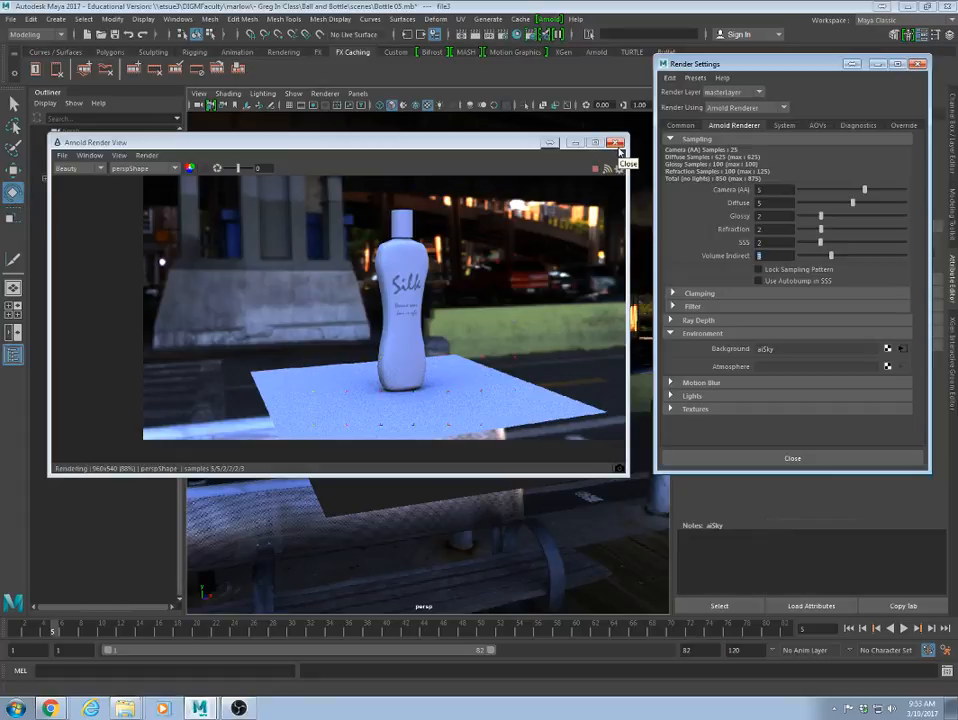
- Close the render view, delete the Ground plane under the bottle and close the render settings
left_click(618, 143)
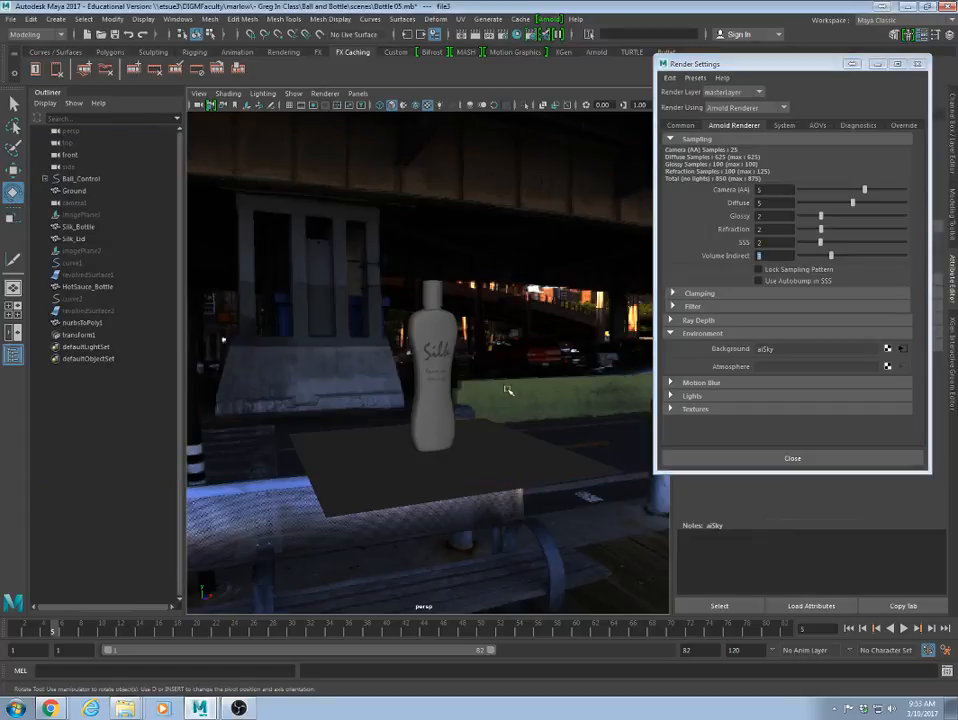
left_click(500, 476)
left_click_drag(545, 452, 573, 505, "alt")
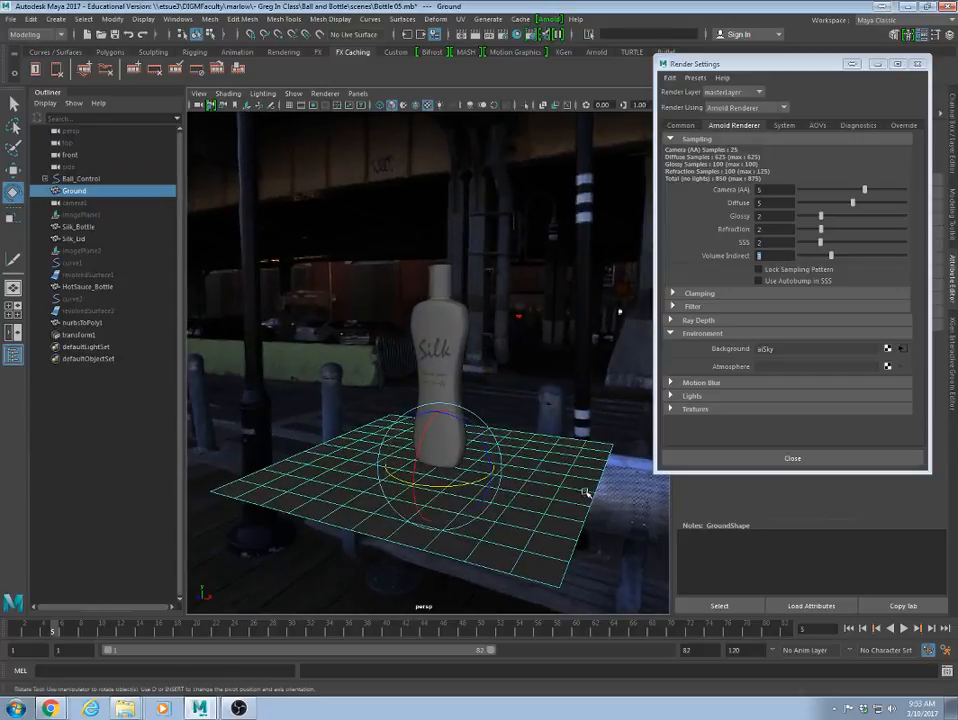
key("Delete")
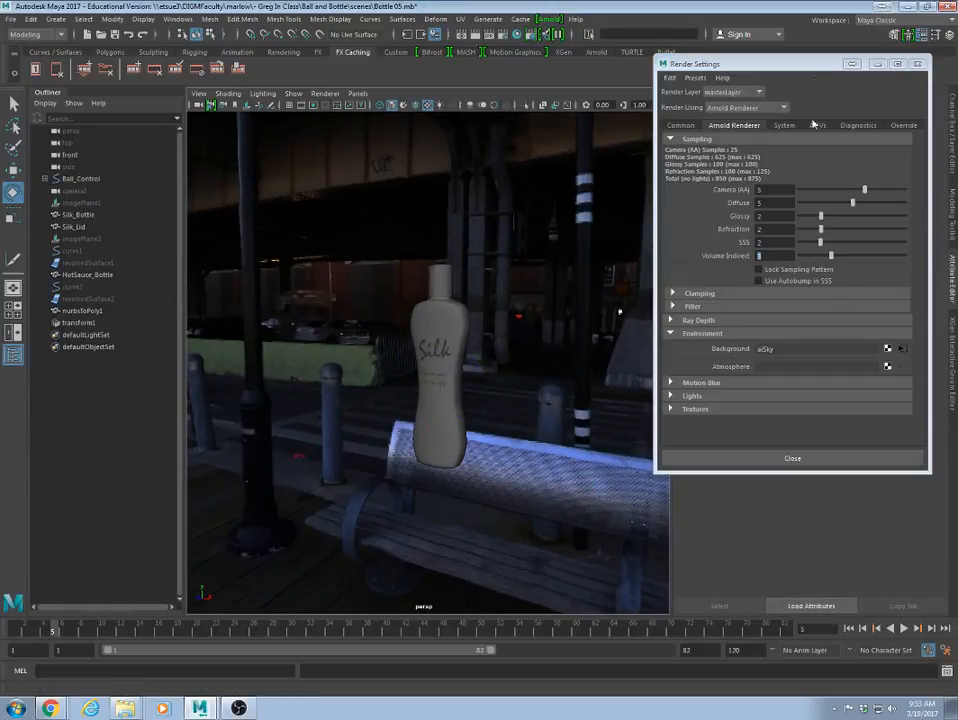
left_click(792, 458)
left_click_drag(569, 398, 520, 437, "alt")
key("5")
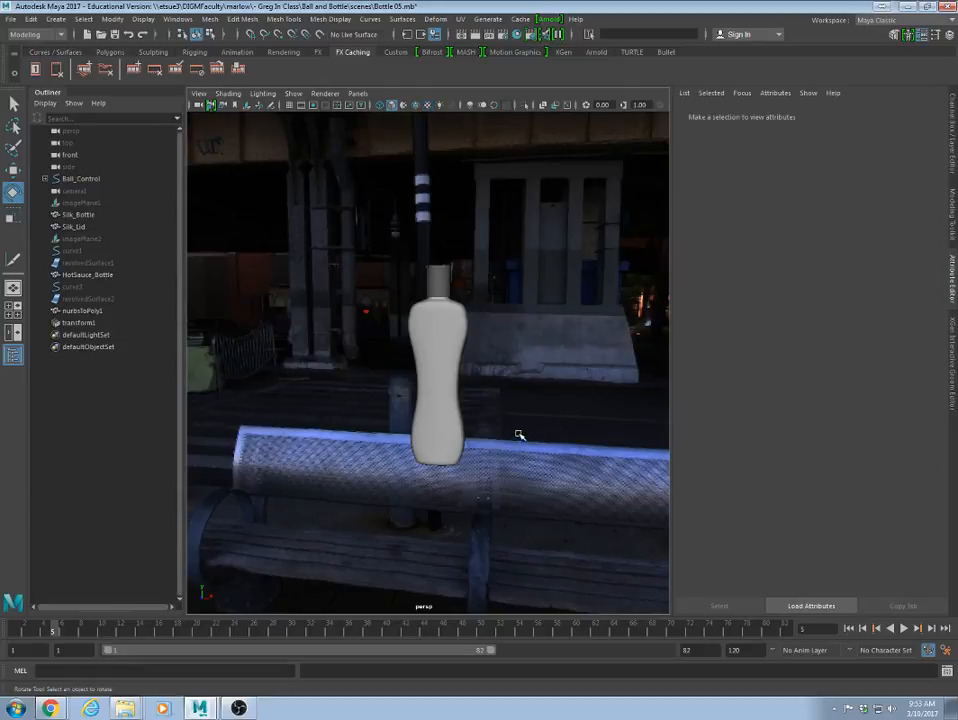
key("6")
left_click(540, 437)
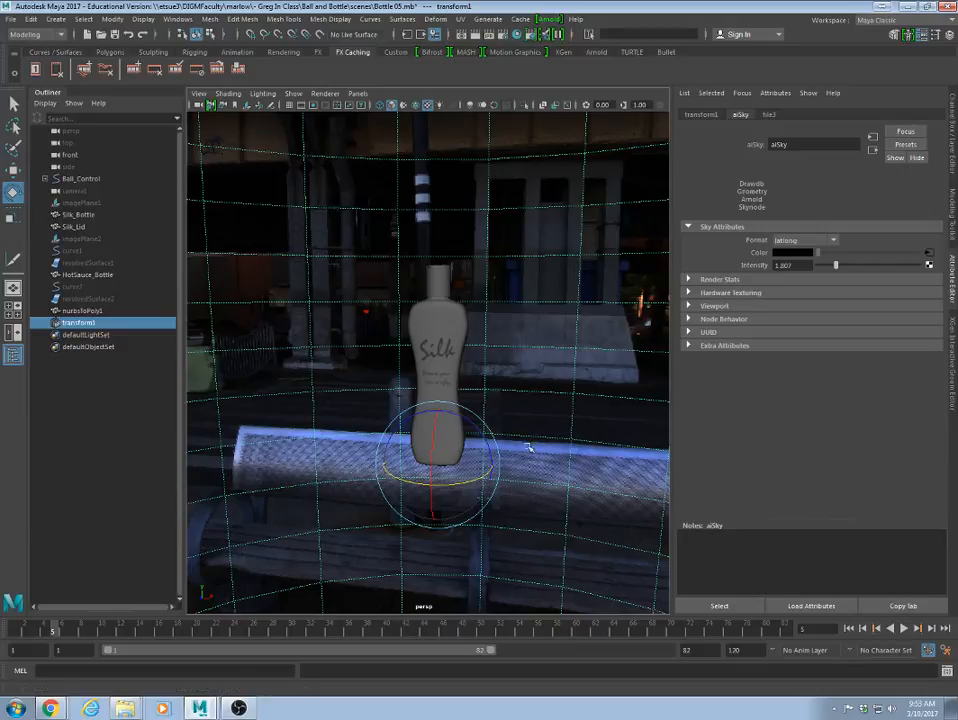
mouse_move(530, 447)
left_mouse_down()
mouse_move(495, 450)
mouse_move(516, 456)
left_mouse_up()
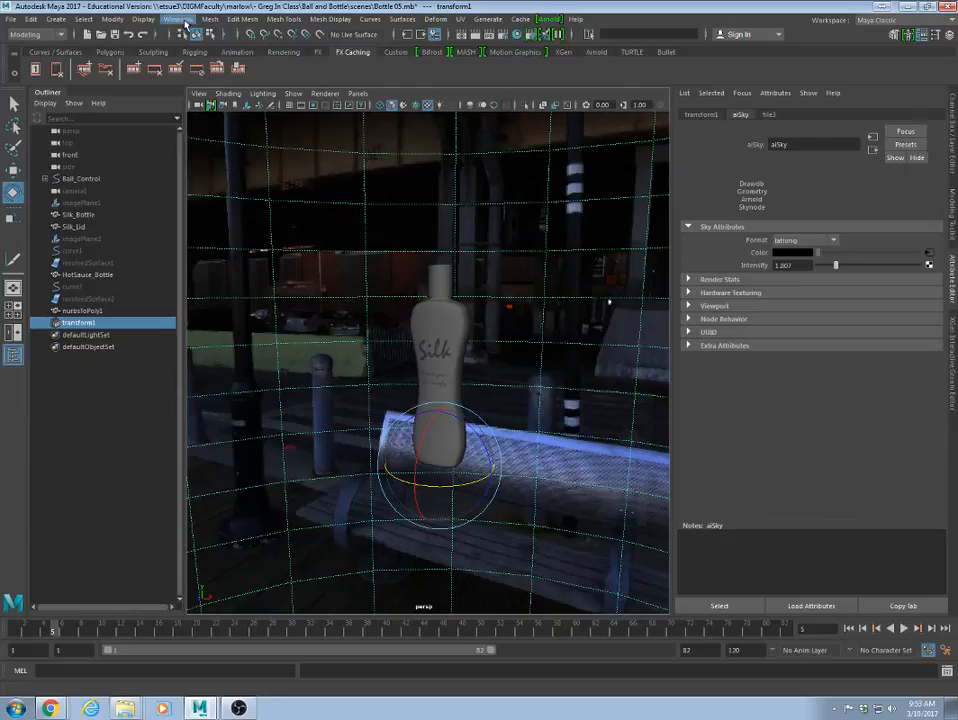
- Create a polygon plane under the bottle and scale it up uniformly to about 51.47
left_click(55, 19)
mouse_move(68, 64)
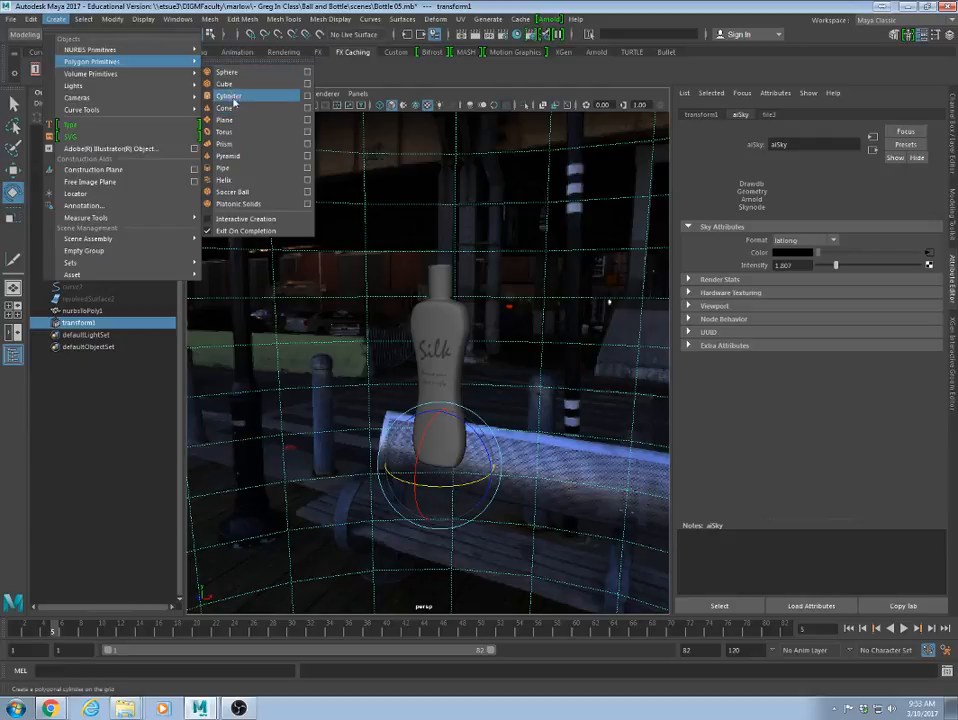
left_click(234, 122)
key("w")
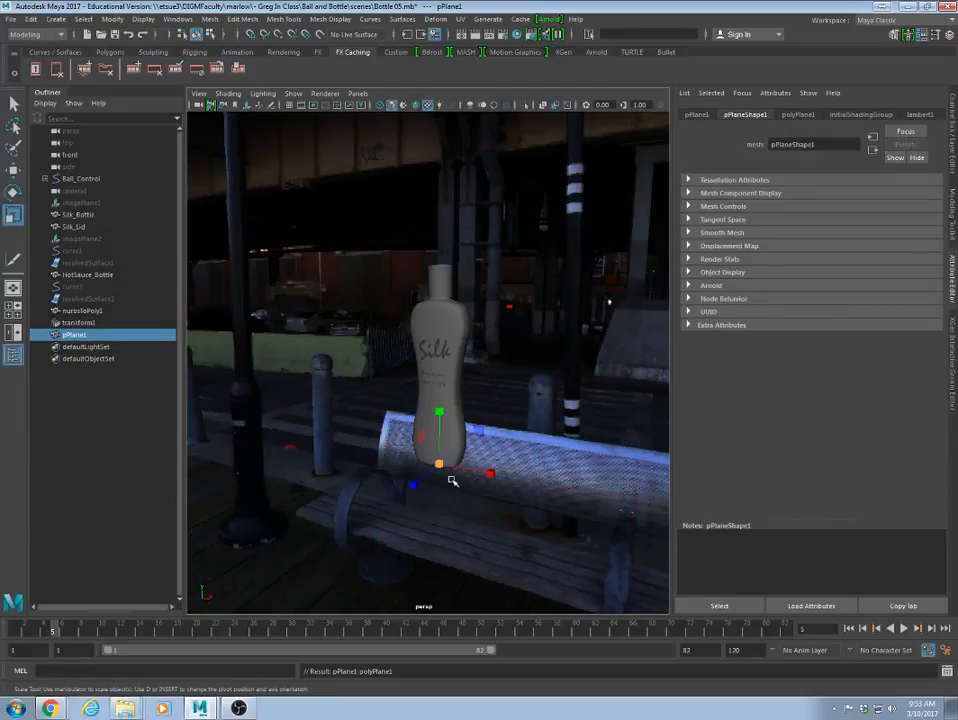
left_click_drag(456, 467, 680, 507)
scroll(462, 473, "down", 7)
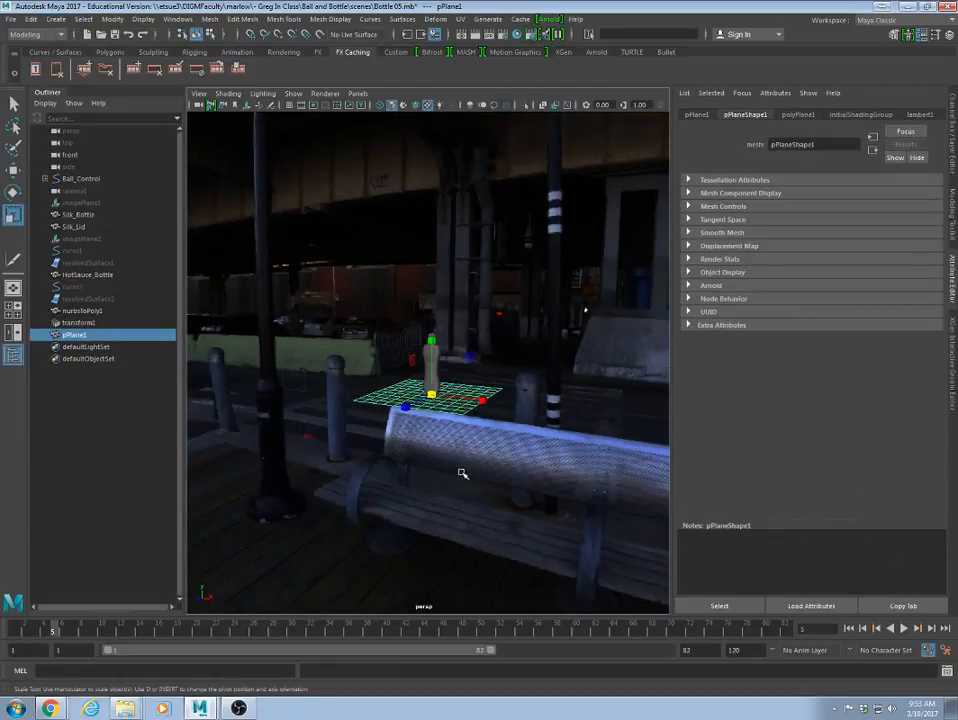
scroll(455, 408, "up", 8)
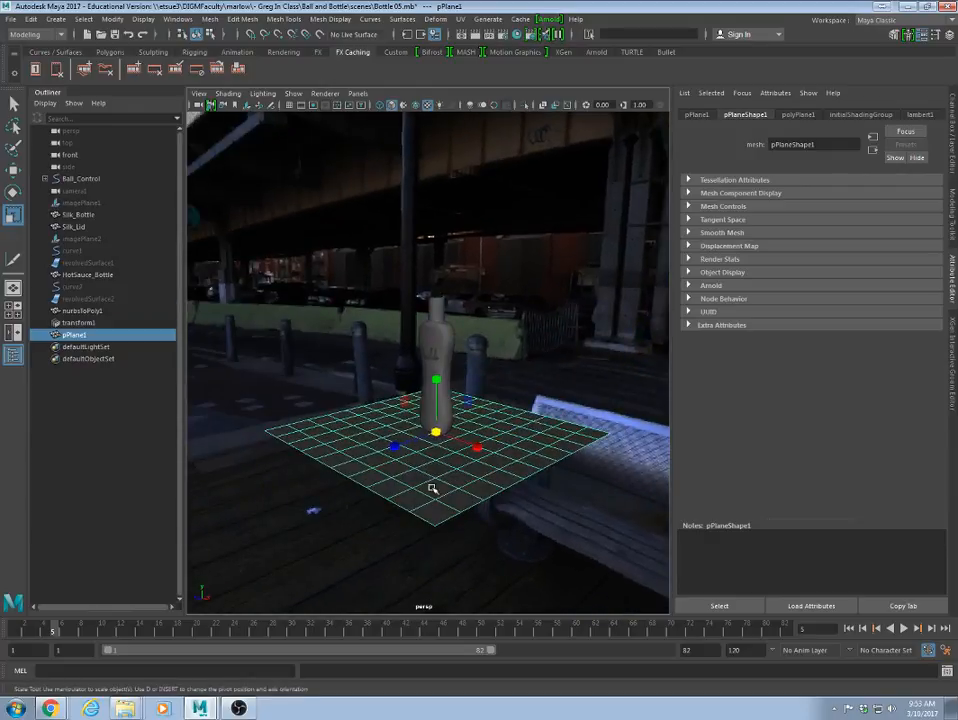
- Set the new plane's Subdivisions Width and Subdivisions Height to 50
left_click(954, 148)
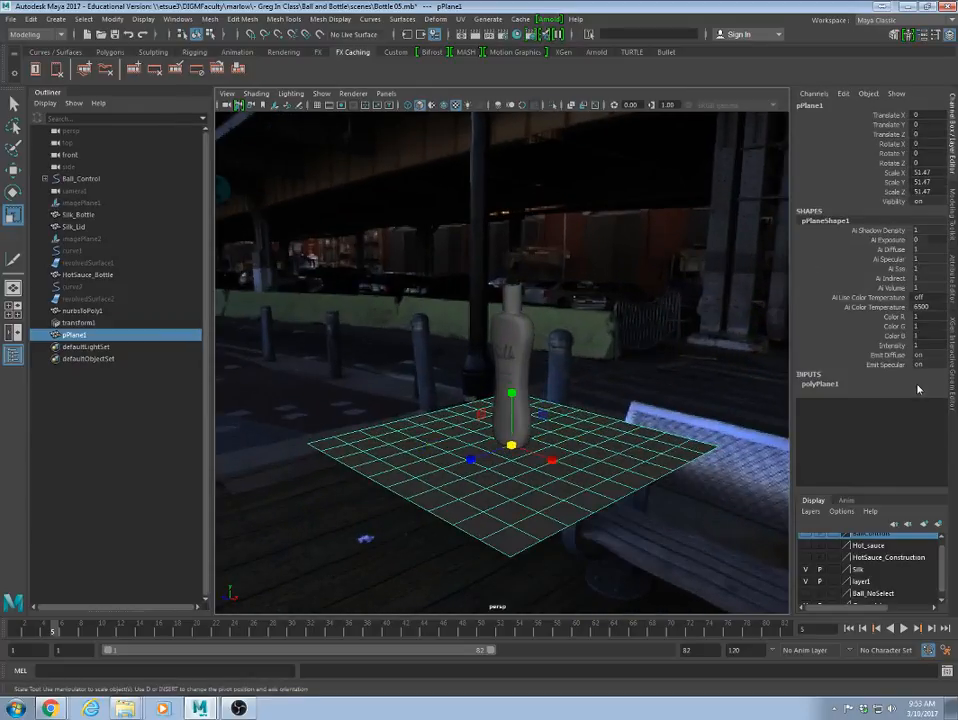
left_click(815, 388)
left_click_drag(883, 413, 885, 423)
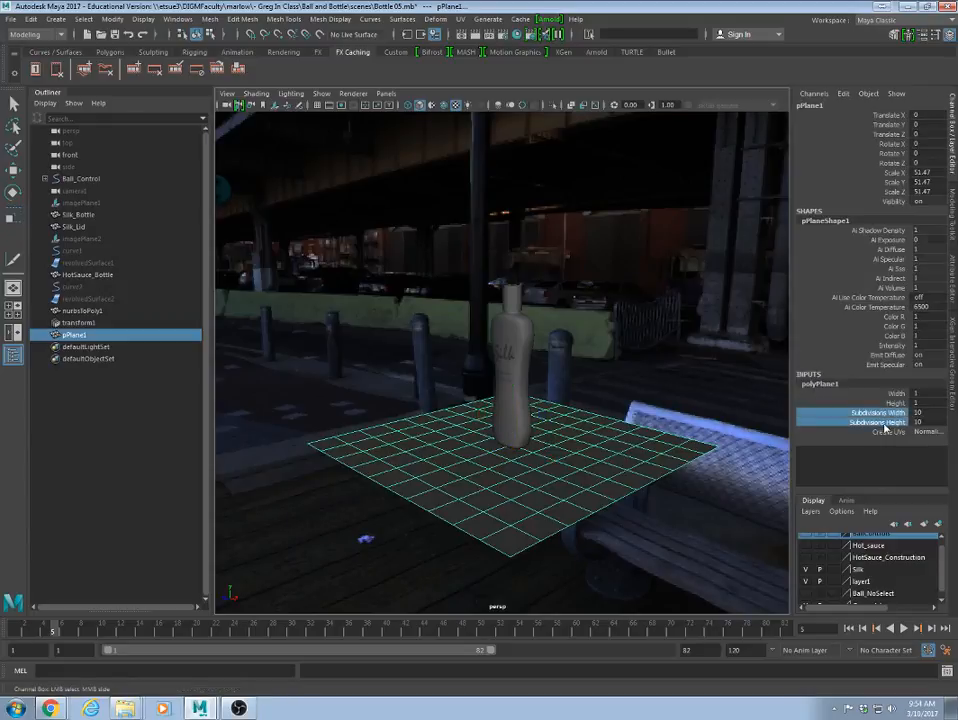
middle_click_drag(519, 427, 792, 450)
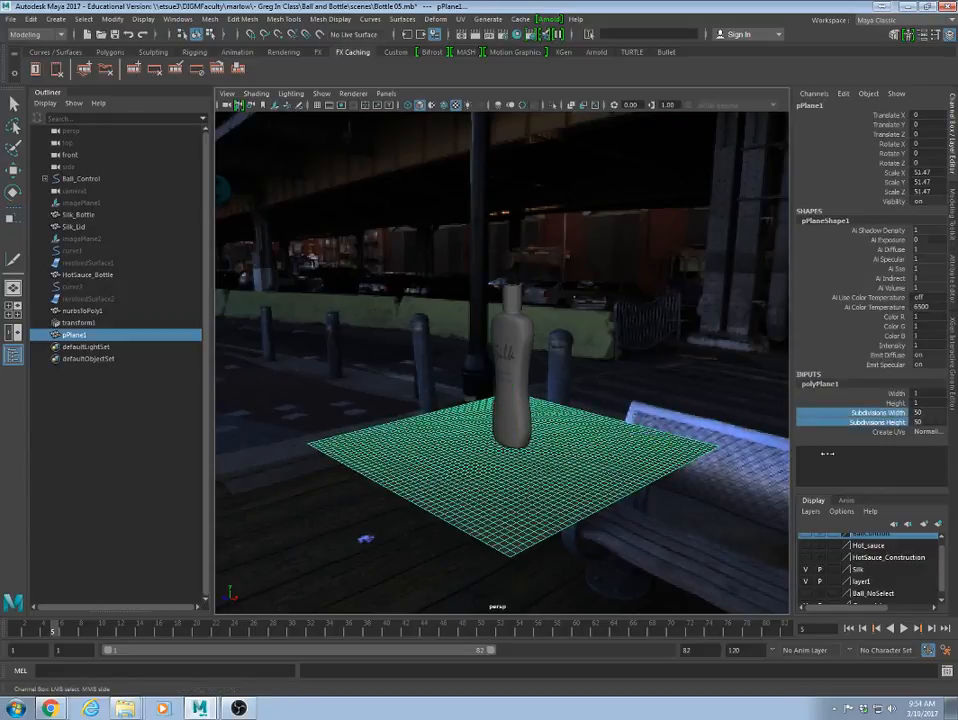
key("ctrl+z")
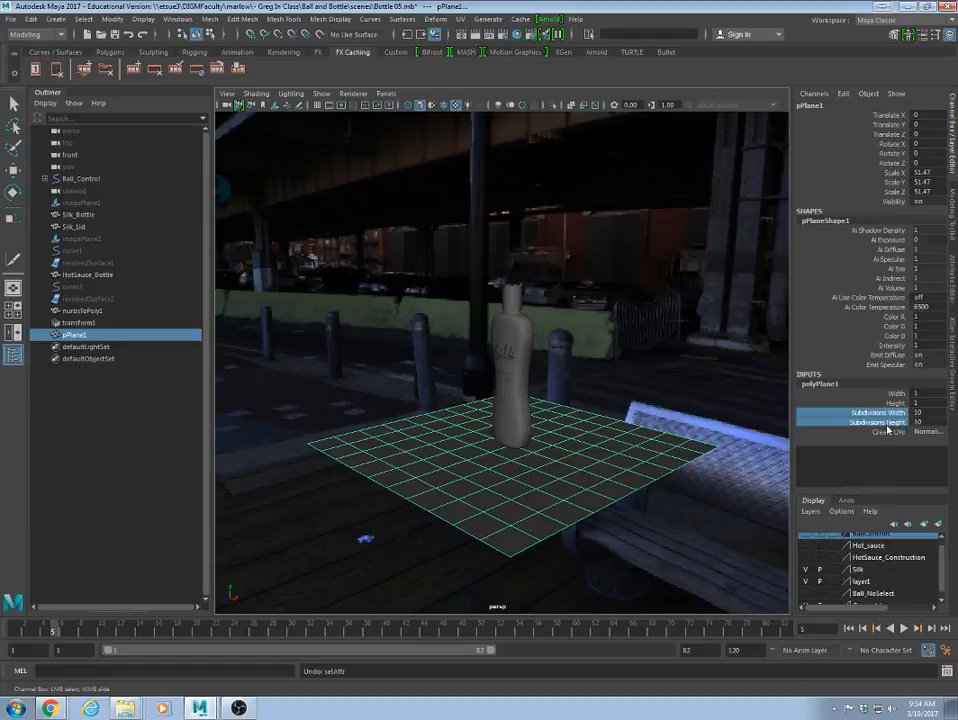
middle_click_drag(483, 446, 778, 438)
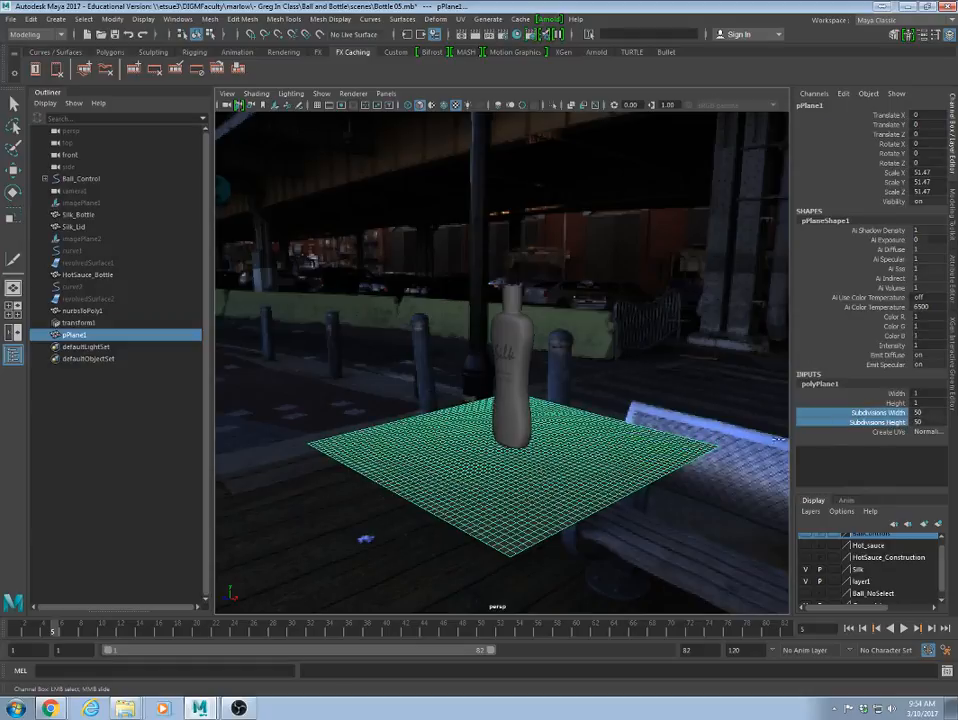
- Scale the ground plane up uniformly to about 571 so it extends far around the bottle
mouse_move(435, 473)
left_mouse_down("alt")
mouse_move(455, 483)
mouse_move(432, 483)
left_mouse_up("alt")
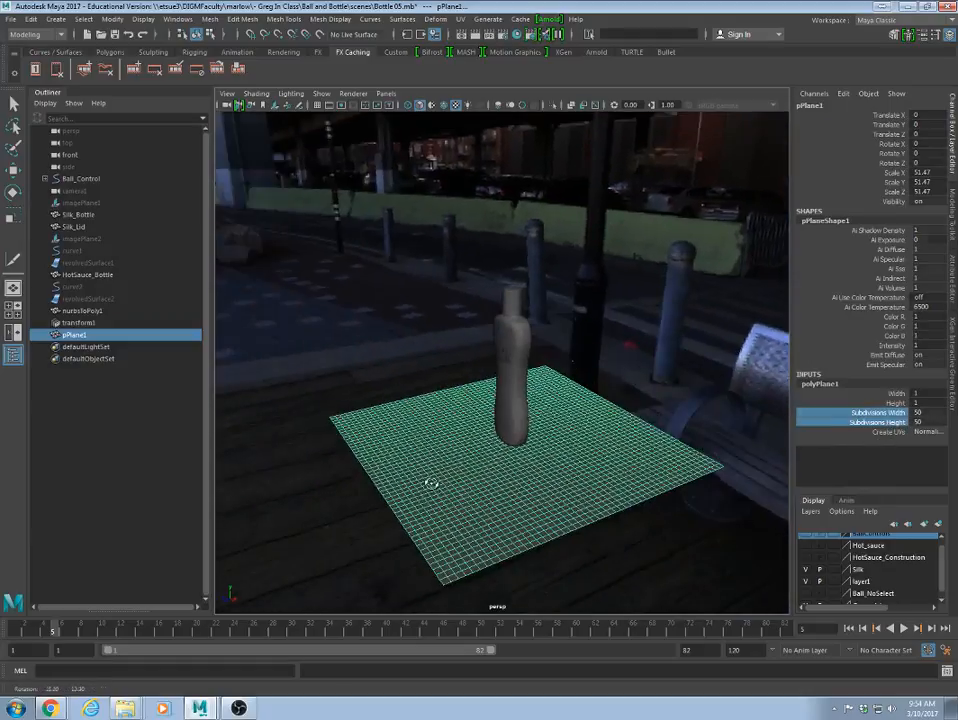
mouse_move(610, 483)
right_mouse_down("alt")
mouse_move(413, 462)
mouse_move(628, 485)
right_mouse_up("alt")
key("r")
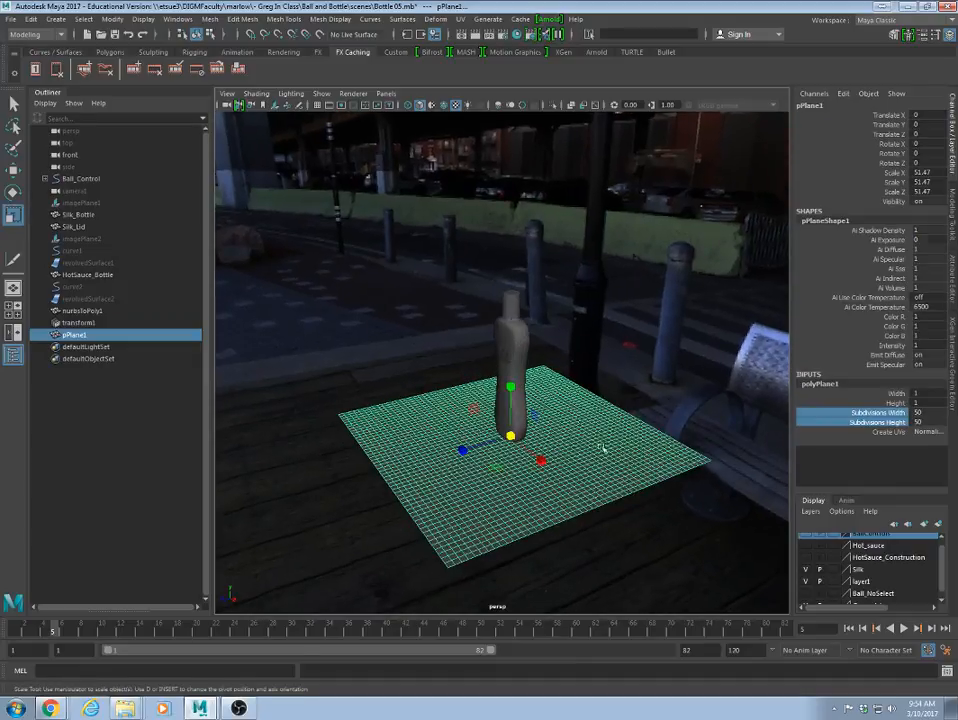
left_click_drag(512, 437, 694, 479)
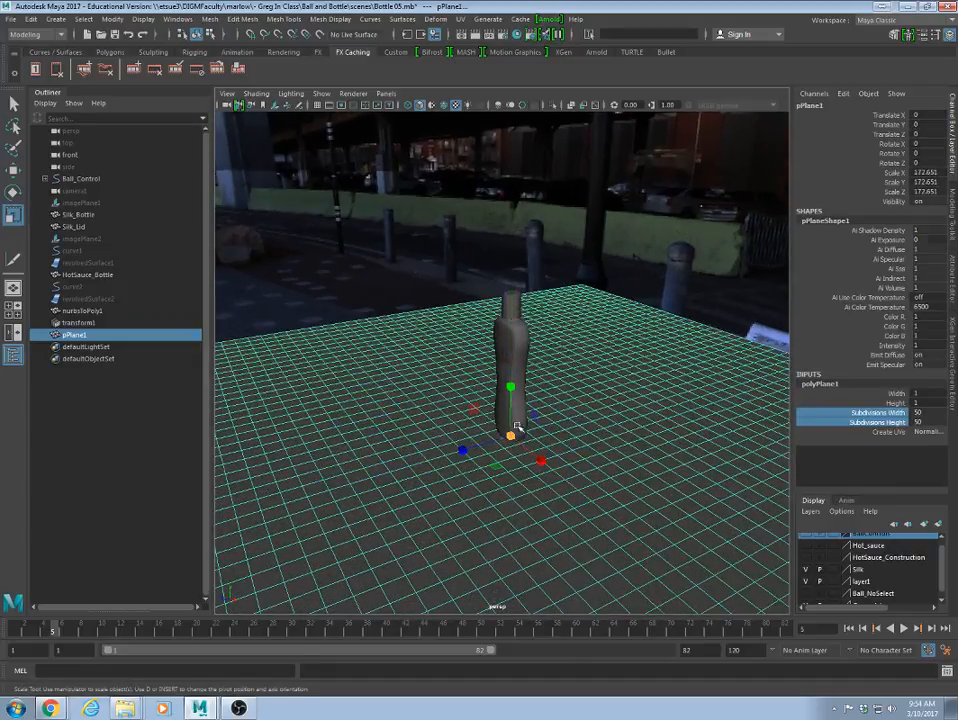
left_click_drag(511, 436, 830, 493)
left_click_drag(569, 482, 421, 440, "alt")
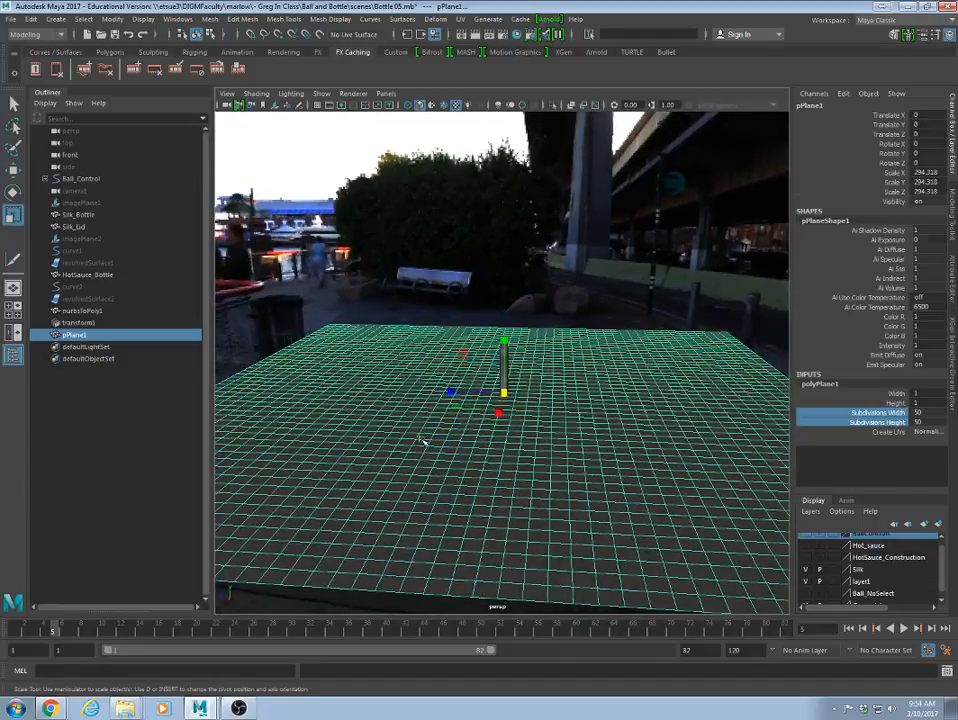
left_click_drag(501, 391, 903, 467)
left_click_drag(573, 445, 710, 429, "alt")
right_click_drag(710, 429, 838, 435, "alt")
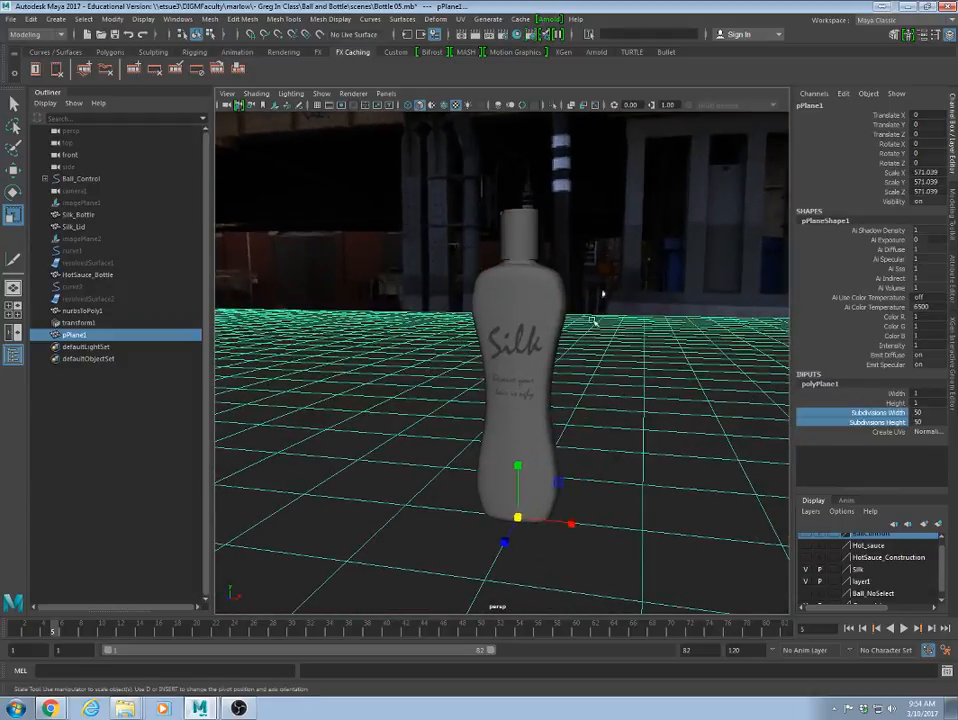
- Render the bottle on the enlarged plane in the Arnold render view, and close the view after checking it
left_click(550, 19)
left_click(560, 55)
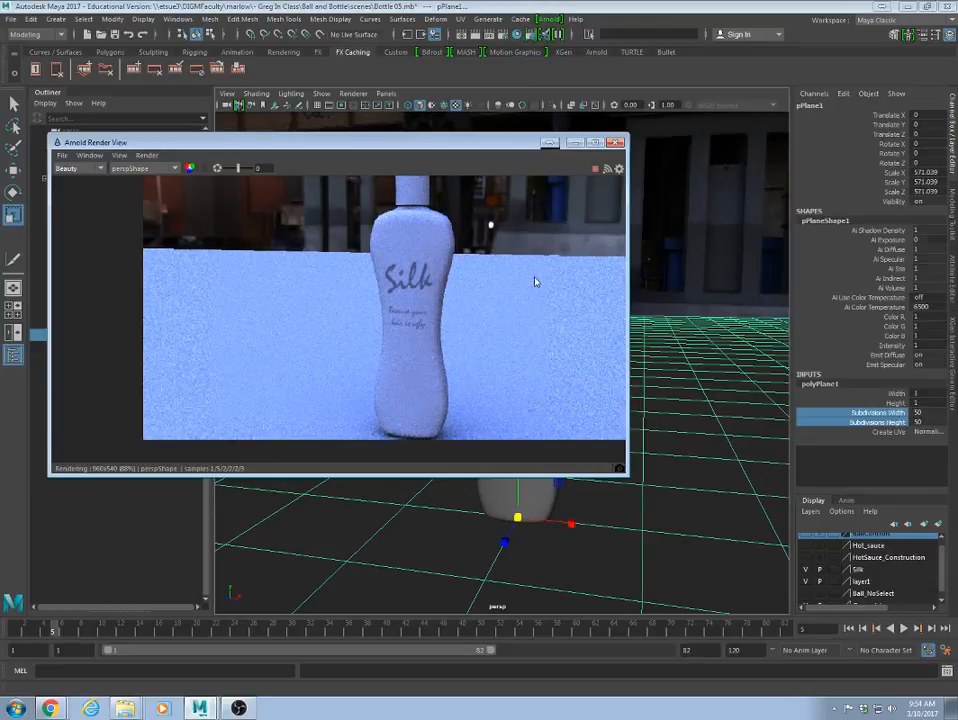
left_click(616, 143)
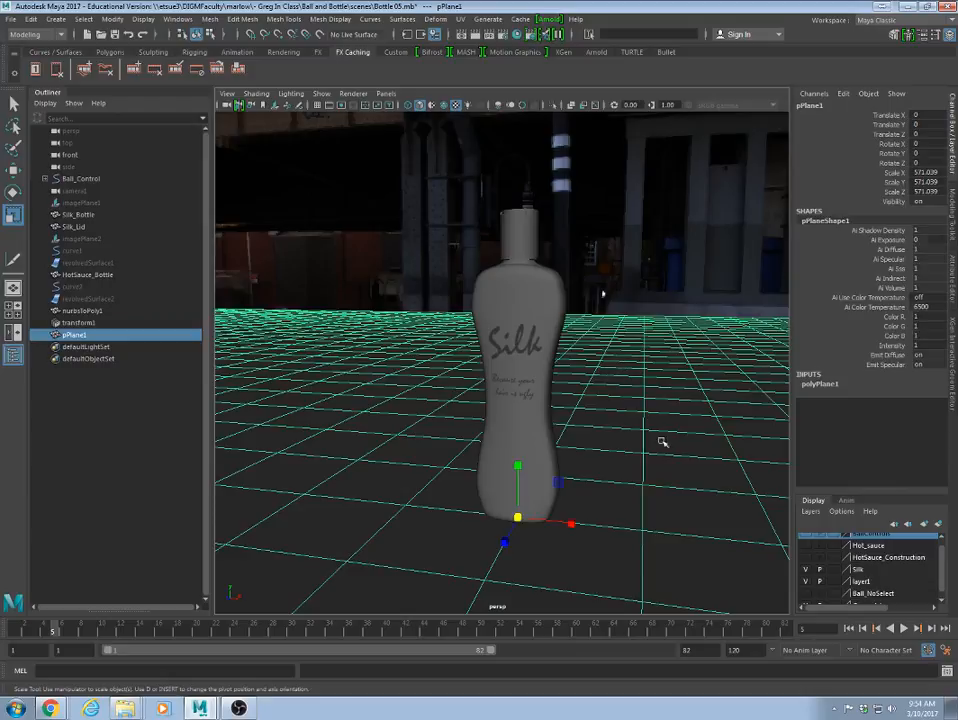
- Examine the extent and edges of the ground plane against the HDRI surroundings from several sides
right_click_drag(662, 442, 265, 400, "alt")
left_click_drag(487, 401, 359, 421, "alt")
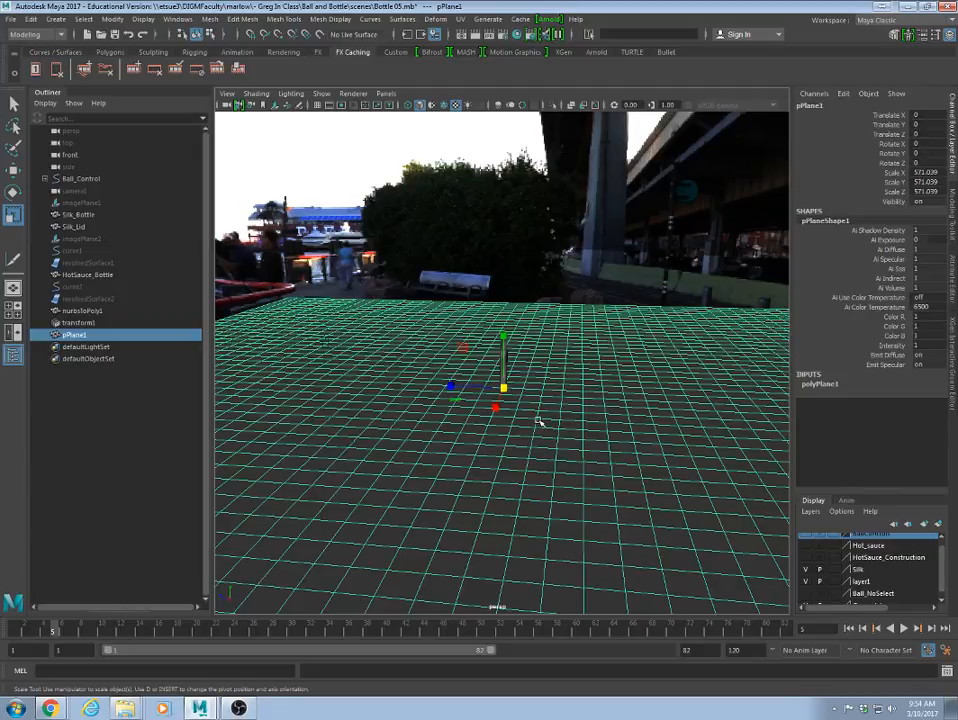
scroll(601, 408, "down", 8)
scroll(543, 409, "up", 7)
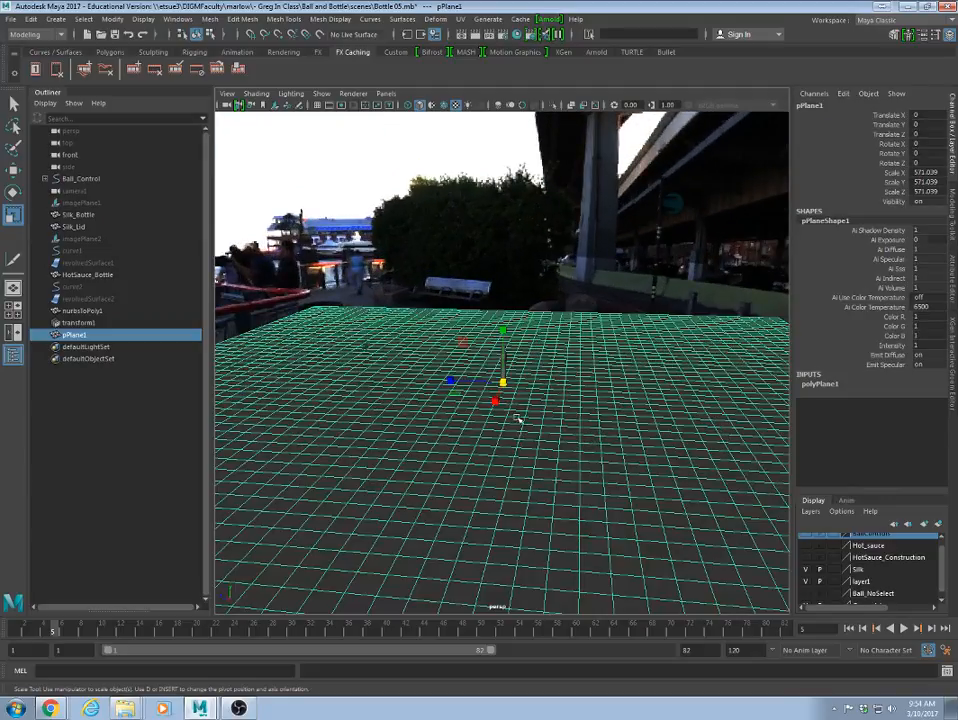
left_click_drag(517, 419, 554, 410, "alt")
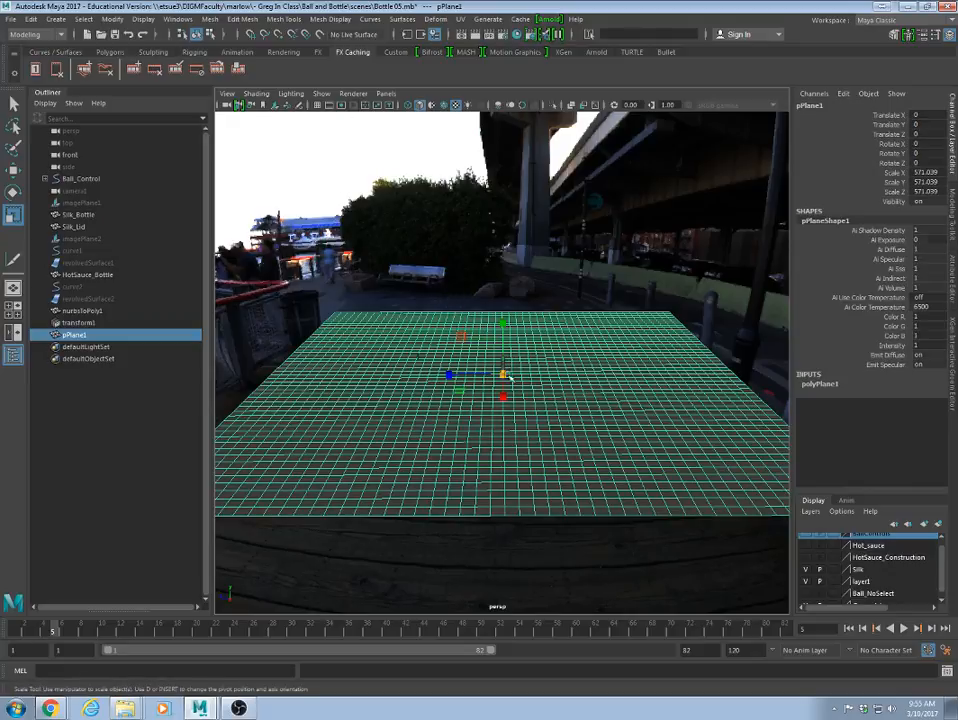
left_click_drag(467, 383, 507, 385, "alt")
right_click_drag(507, 385, 648, 399, "alt")
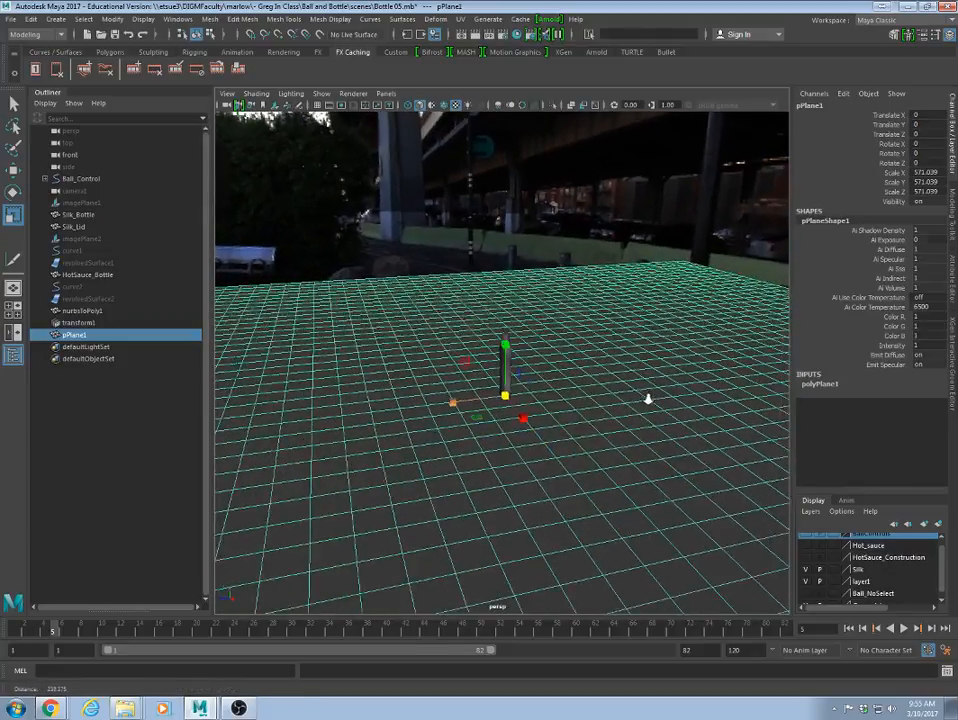
- Add a nonlinear Bend deformer to the ground plane
left_click(47, 36)
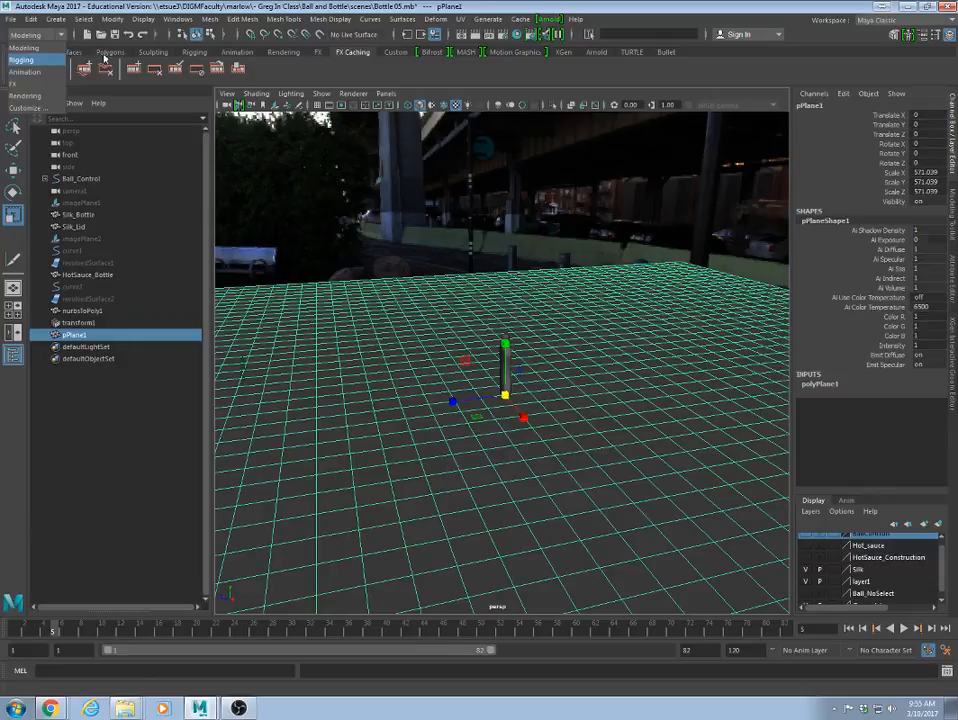
left_click(446, 48)
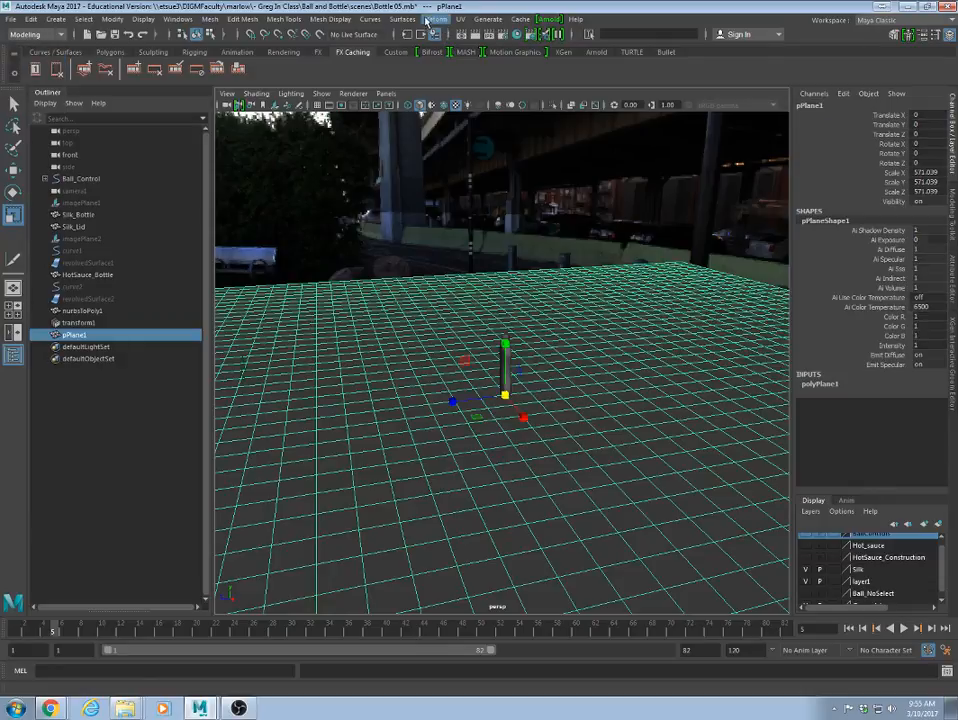
left_click(435, 19)
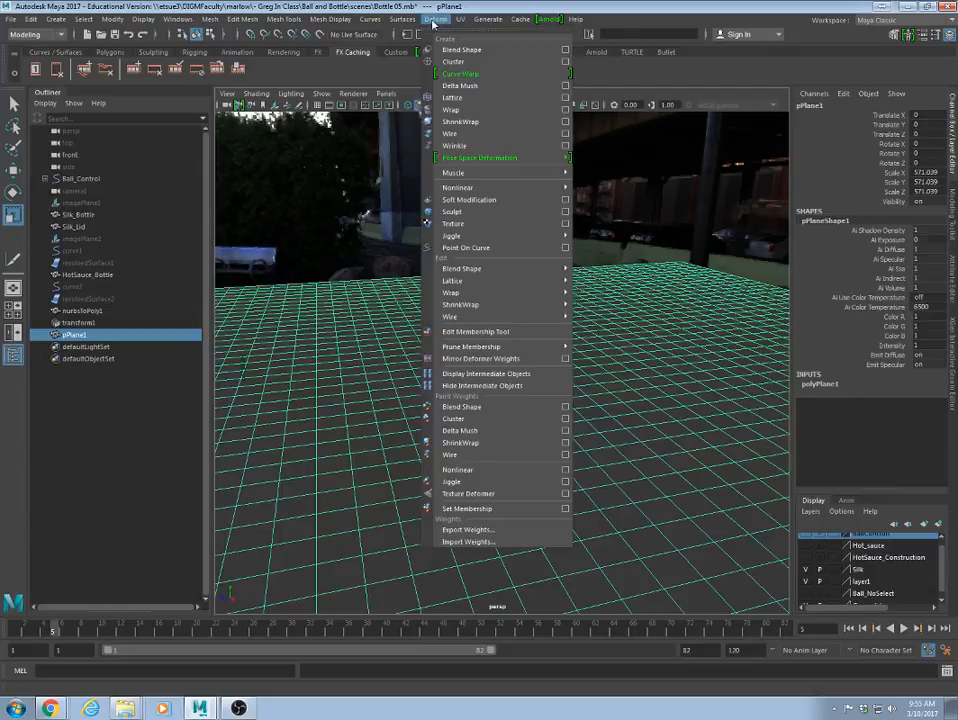
mouse_move(483, 190)
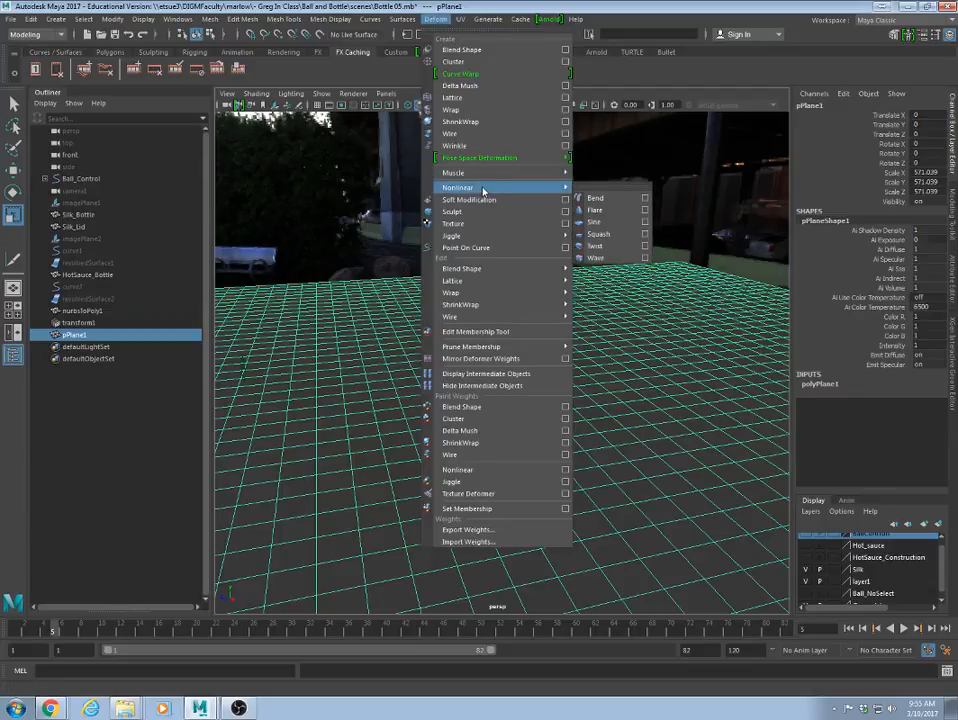
left_click(596, 200)
scroll(490, 293, "down", 5)
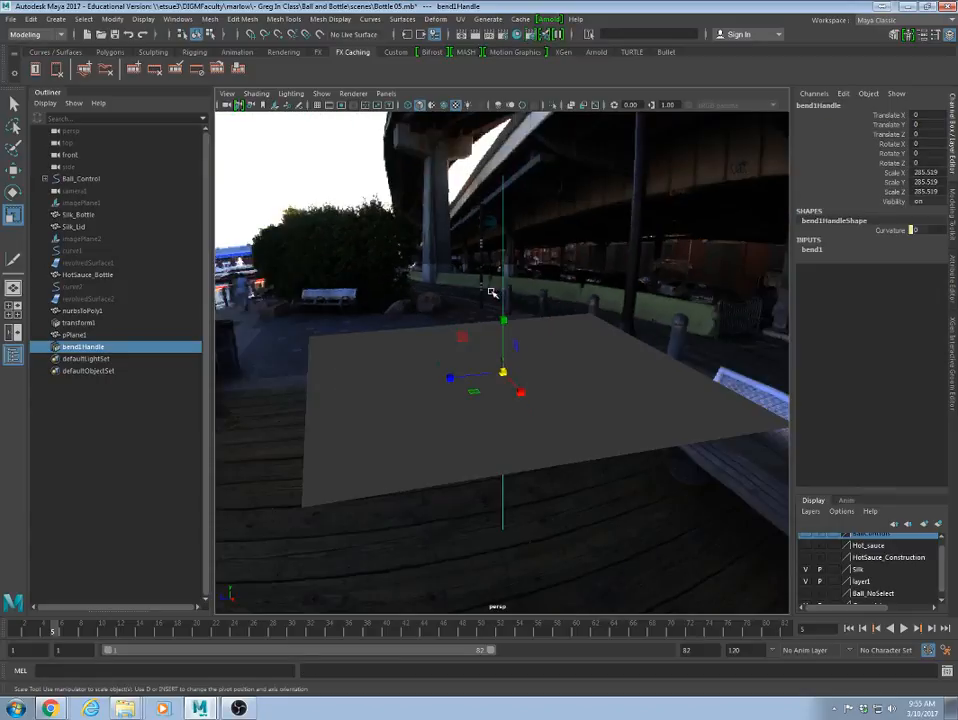
scroll(479, 338, "up", 5)
left_click_drag(479, 338, 545, 340, "alt")
right_click_drag(872, 342, 360, 307, "alt")
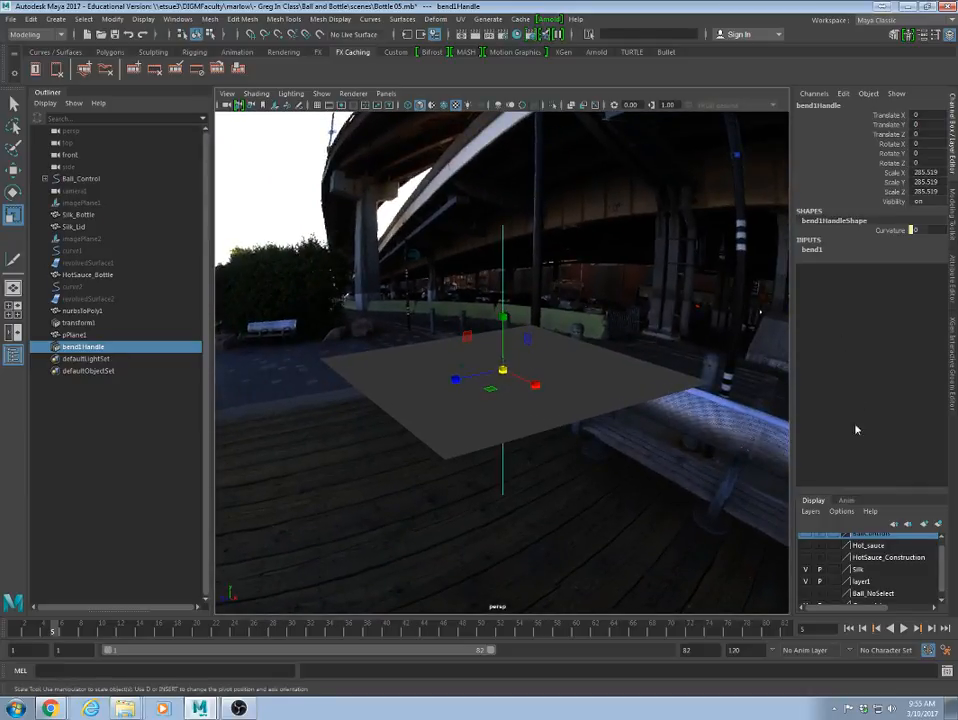
- Raise the Curvature of the plane's Bend deformer to about 100.841
left_click(811, 249)
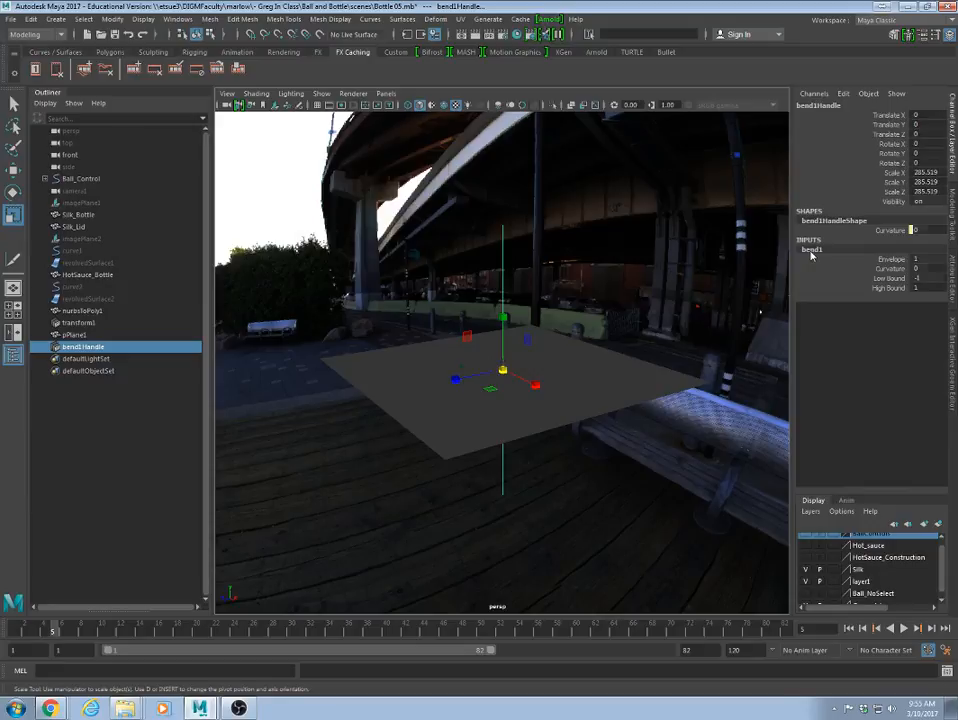
left_click(888, 268)
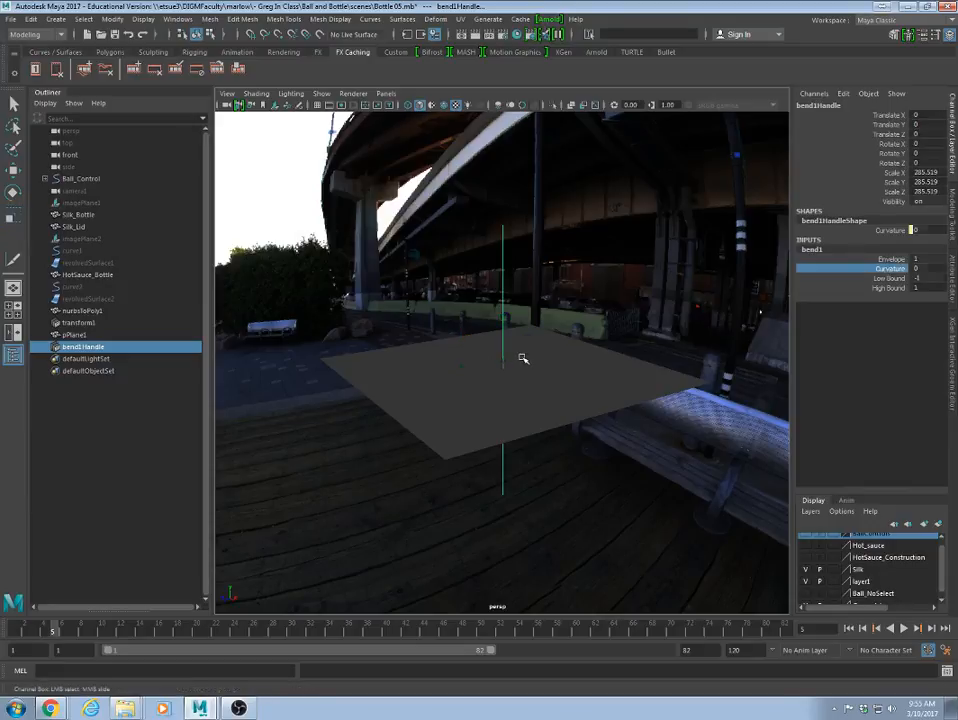
middle_click_drag(522, 358, 573, 356)
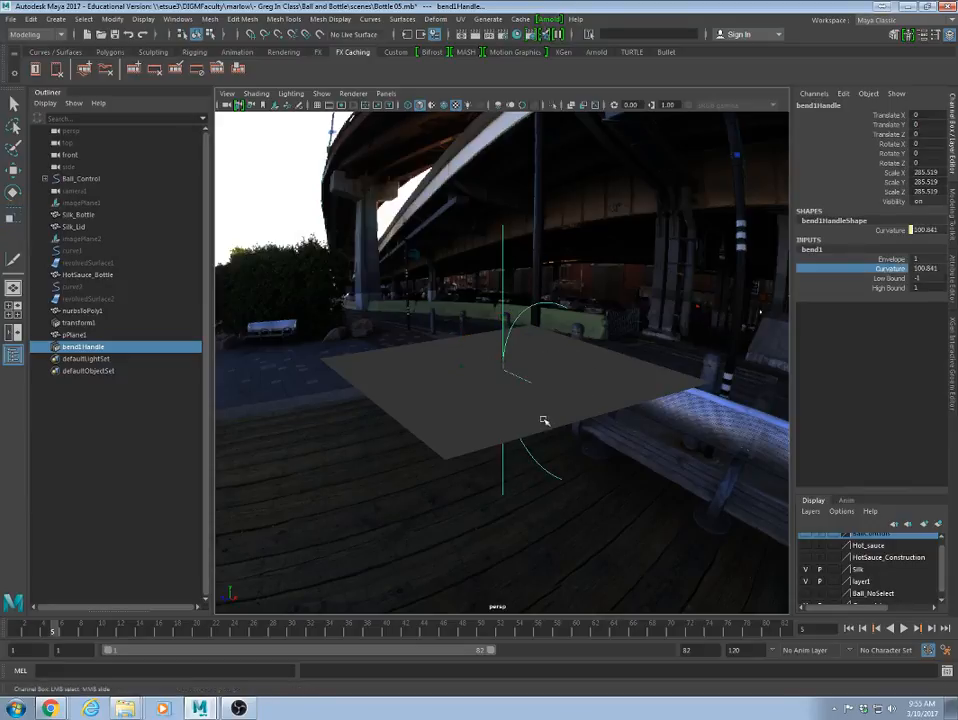
- Rotate the Bend deformer handle about Z and set its Rotate Z to 90
left_click_drag(616, 406, 474, 414, "alt")
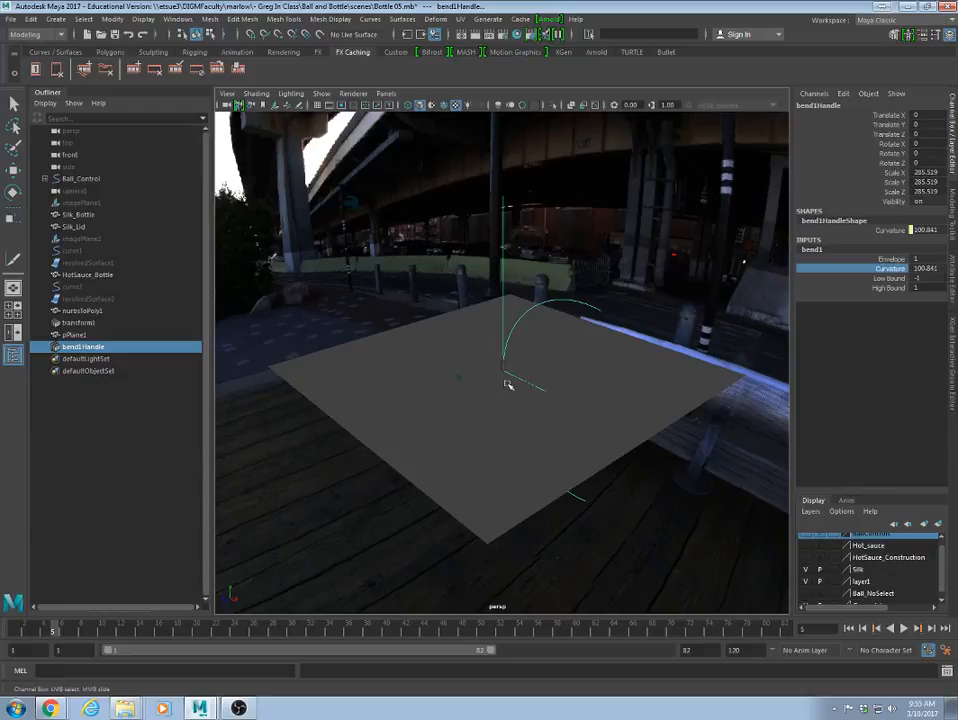
key("e")
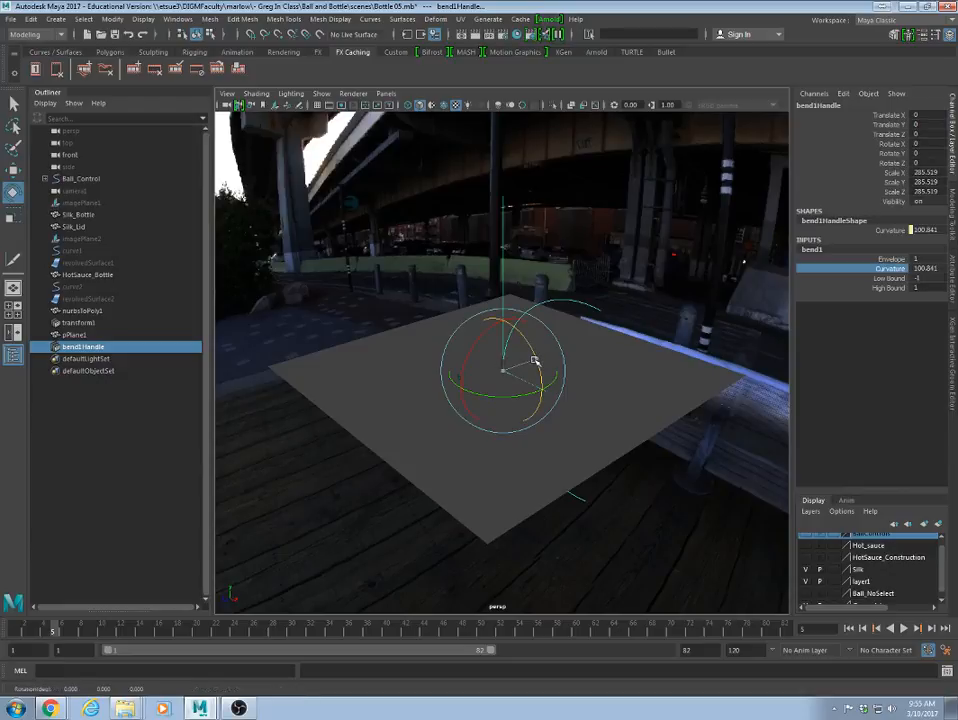
left_click_drag(537, 361, 475, 322)
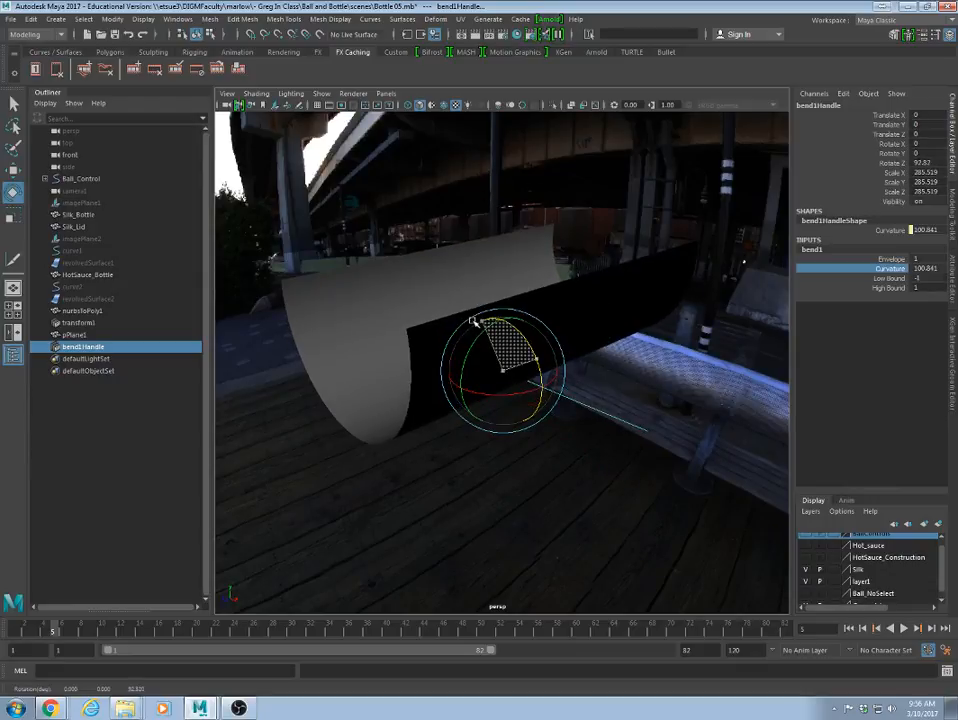
double_click(930, 164)
type("90")
key("Return")
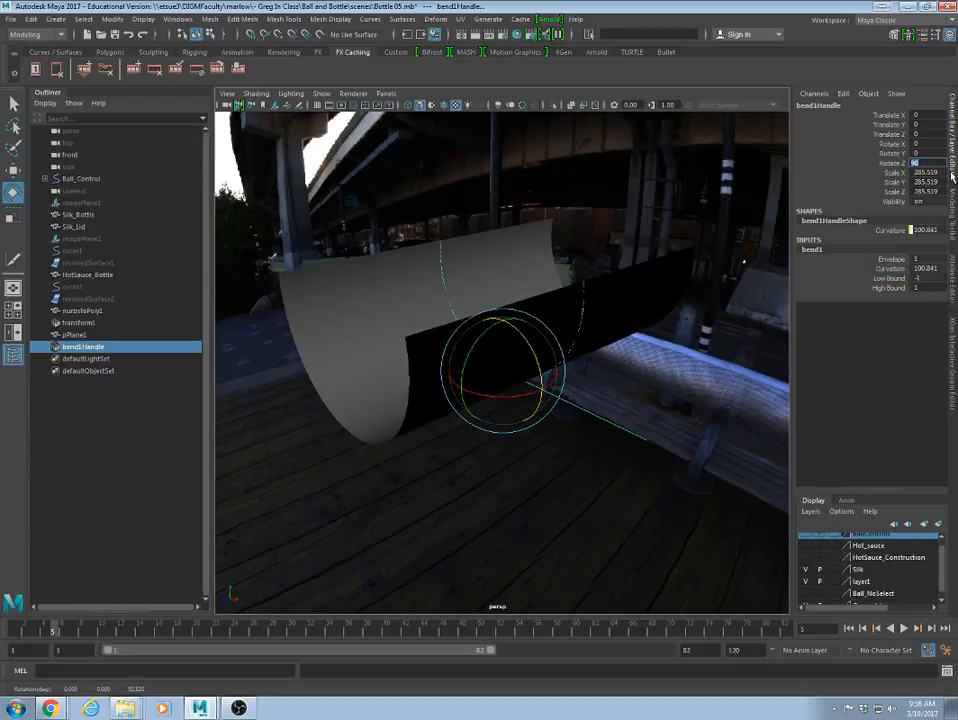
- Set the bend handle's Rotate X to 90 to align the bend with the plane's edges
left_click_drag(549, 196, 562, 372, "alt")
left_click(925, 144)
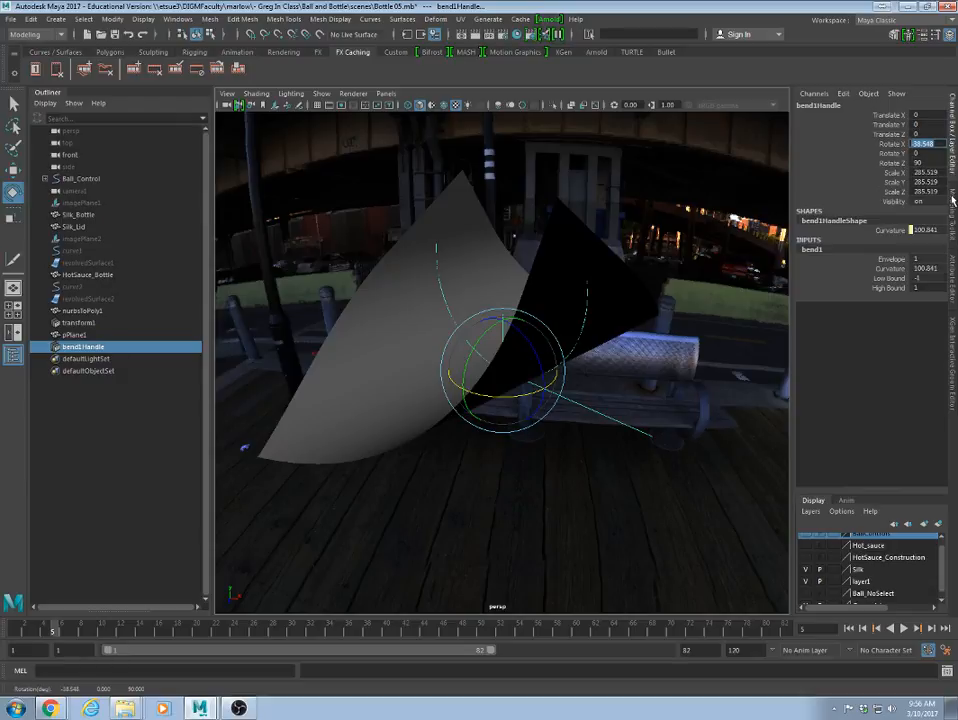
type("90")
key("Return")
left_click_drag(667, 421, 491, 399, "alt")
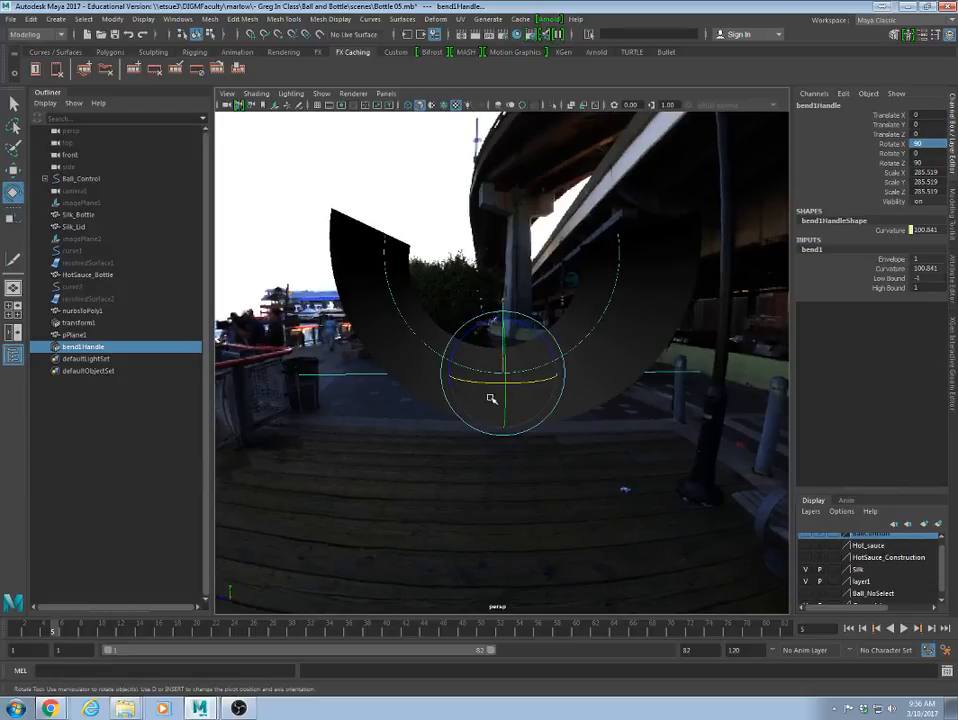
- Hide the HDRI sky dome around the bent plane
left_click(393, 197)
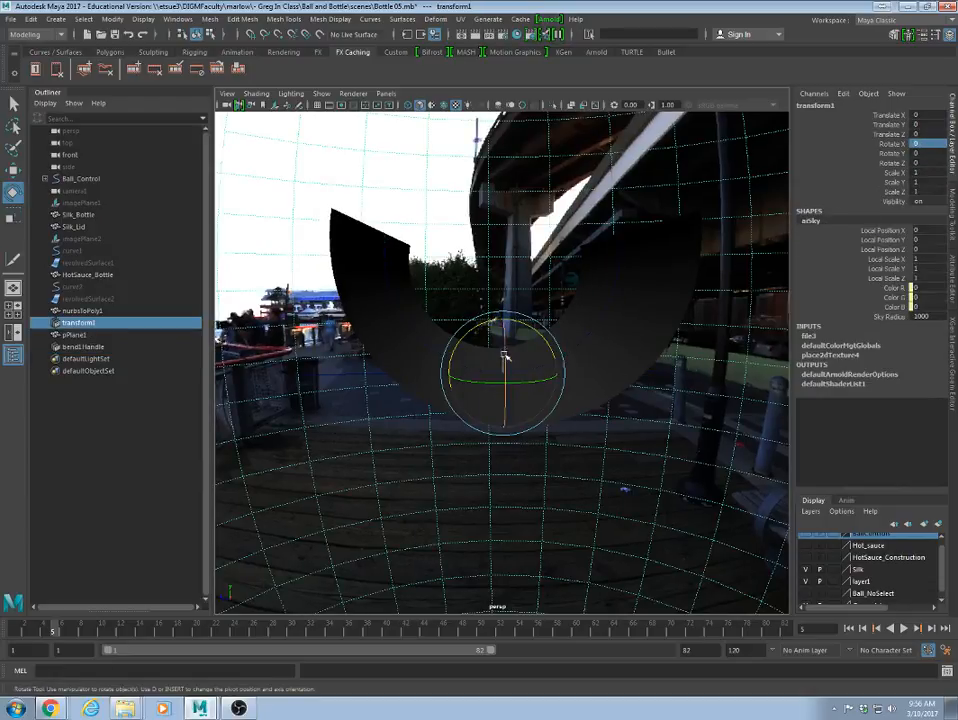
left_click(668, 372)
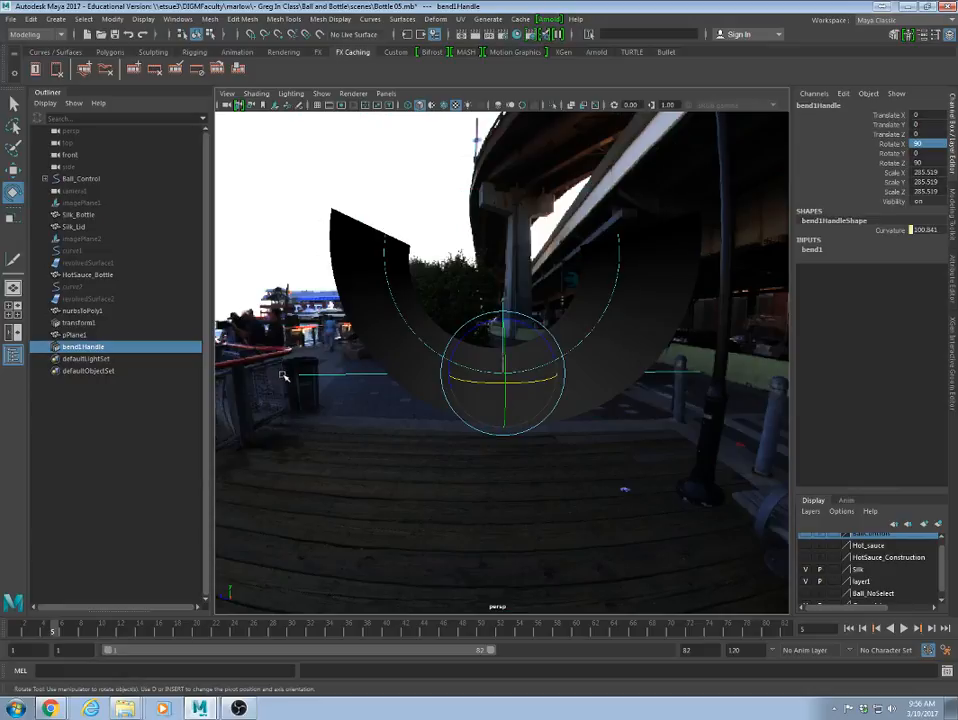
left_click(275, 230)
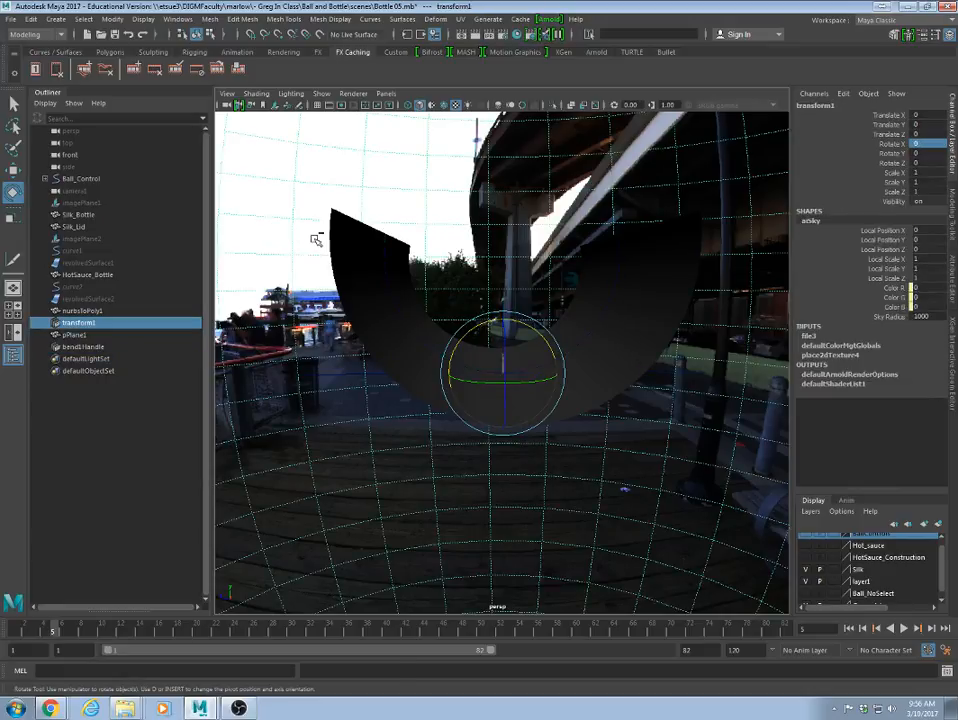
key("ctrl+h")
left_click_drag(453, 359, 466, 374, "alt")
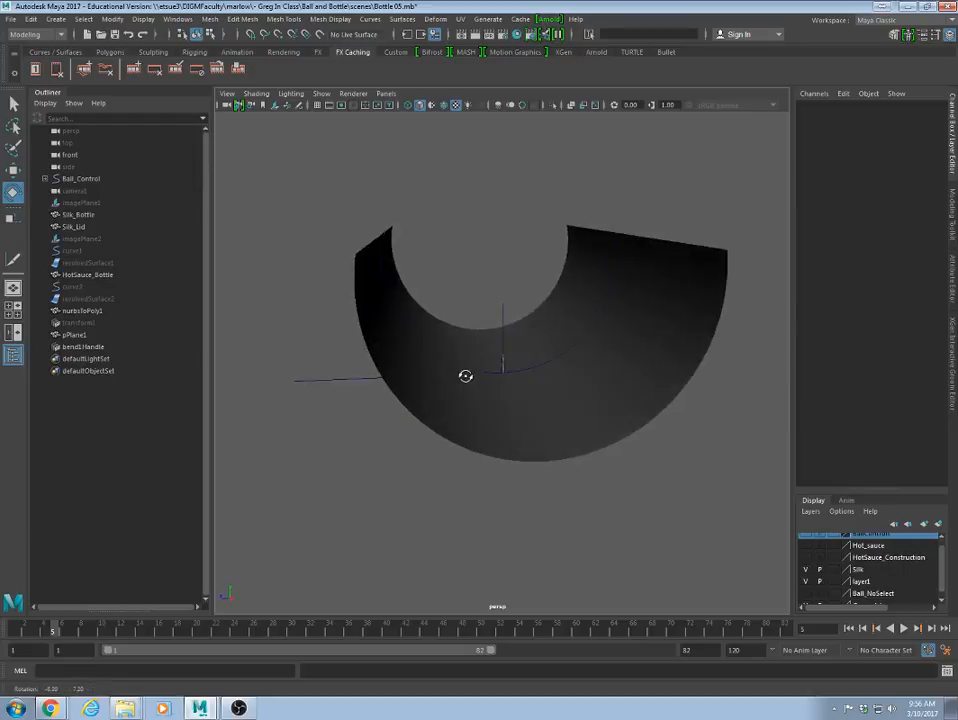
right_click_drag(466, 374, 494, 400, "alt")
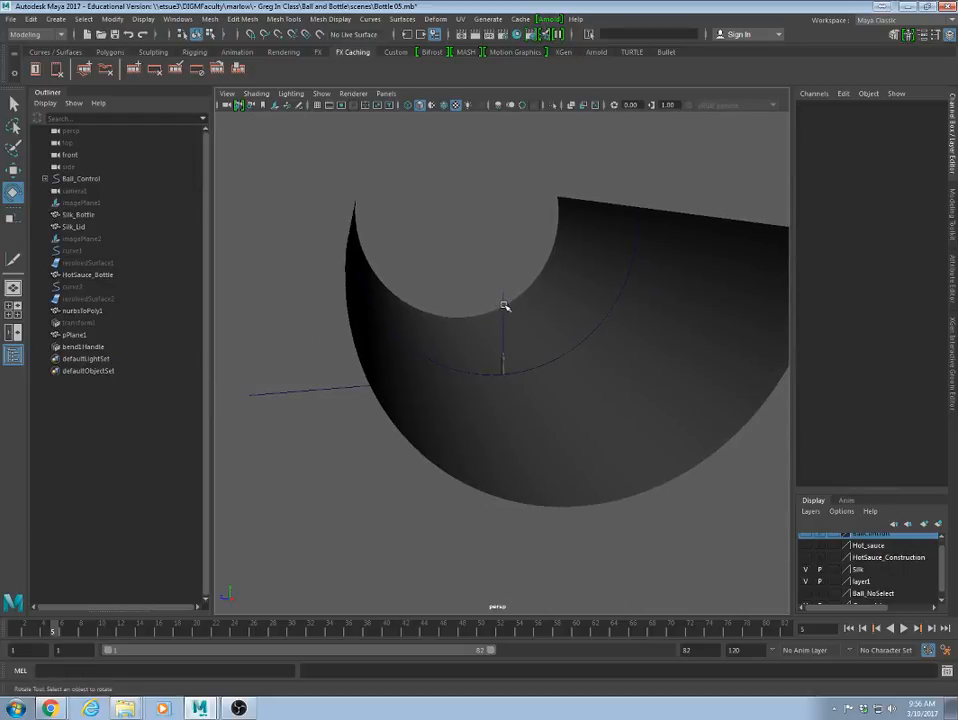
- Try to move the bend handle along its Y axis, and undo the move
left_click(503, 305)
left_click_drag(515, 381, 505, 367, "alt")
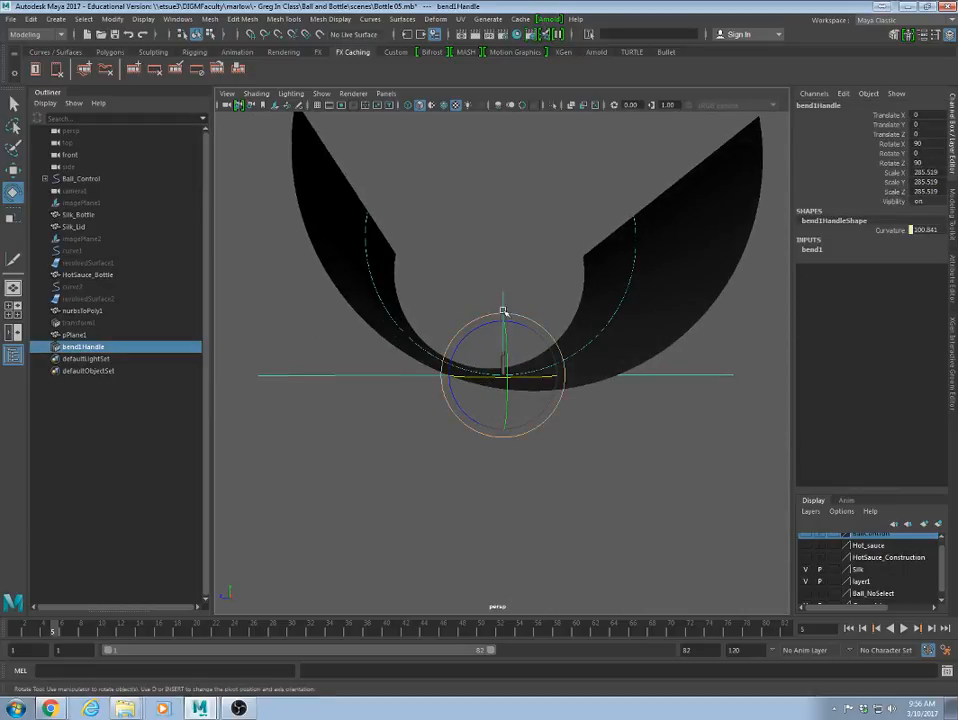
key("w")
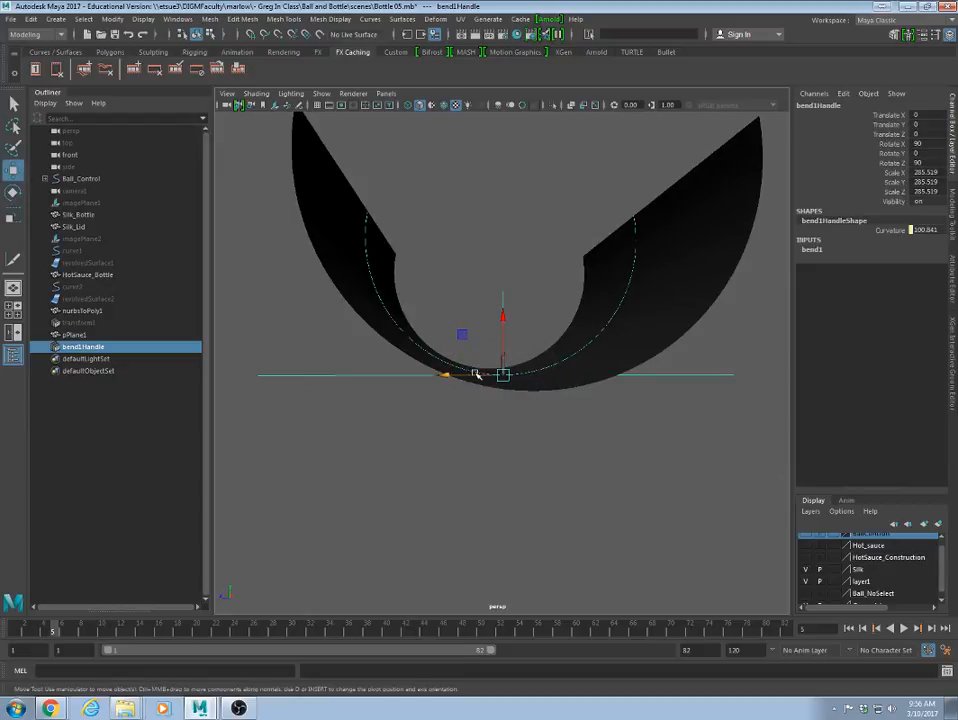
left_click_drag(476, 374, 462, 478)
key("ctrl+z")
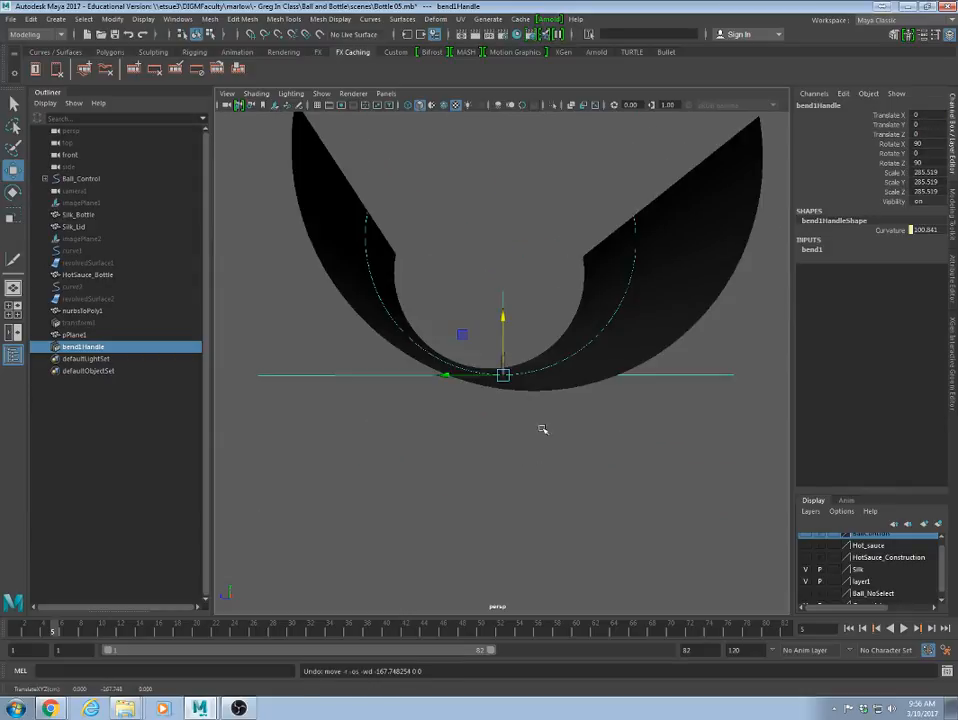
- Set the Low Bound of the plane's Bend deformer to -1.2
left_click_drag(433, 290, 612, 396, "alt")
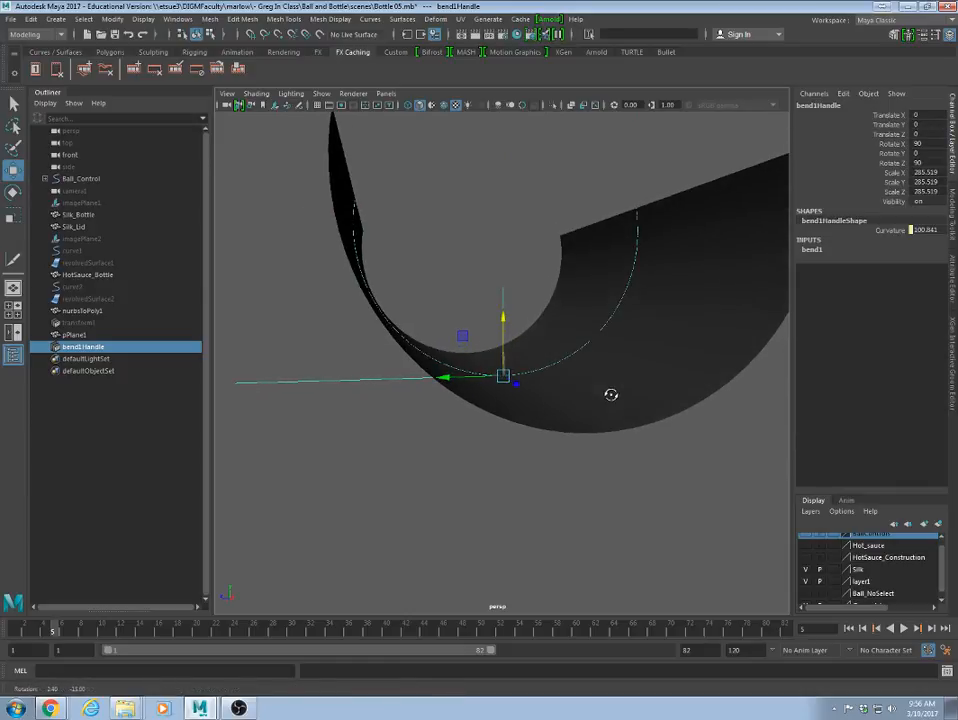
left_click(526, 230)
left_click(503, 300)
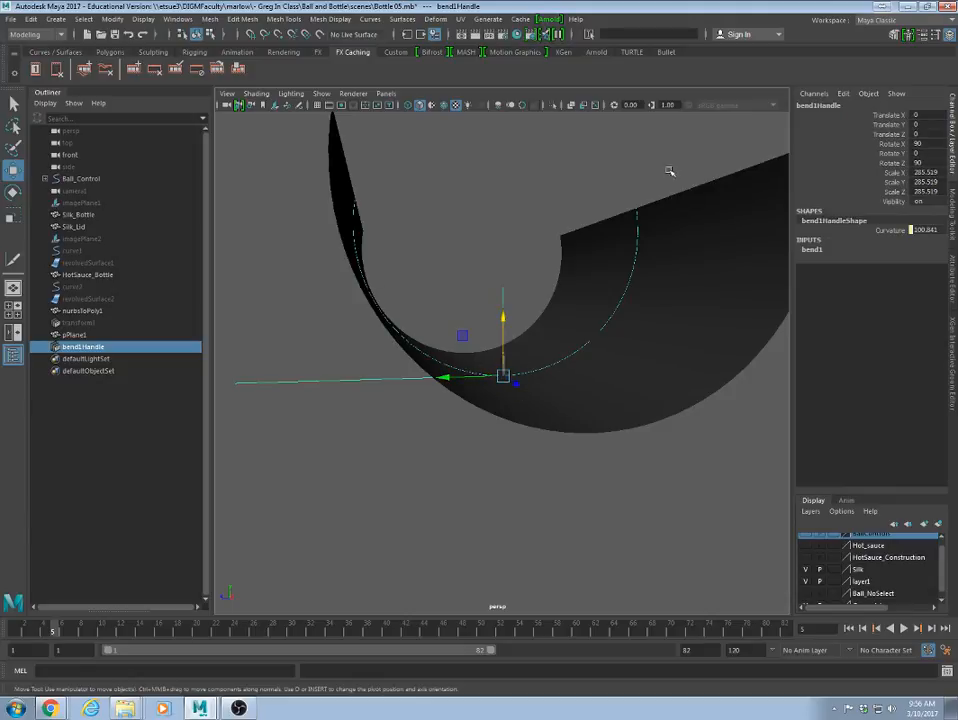
left_click(814, 249)
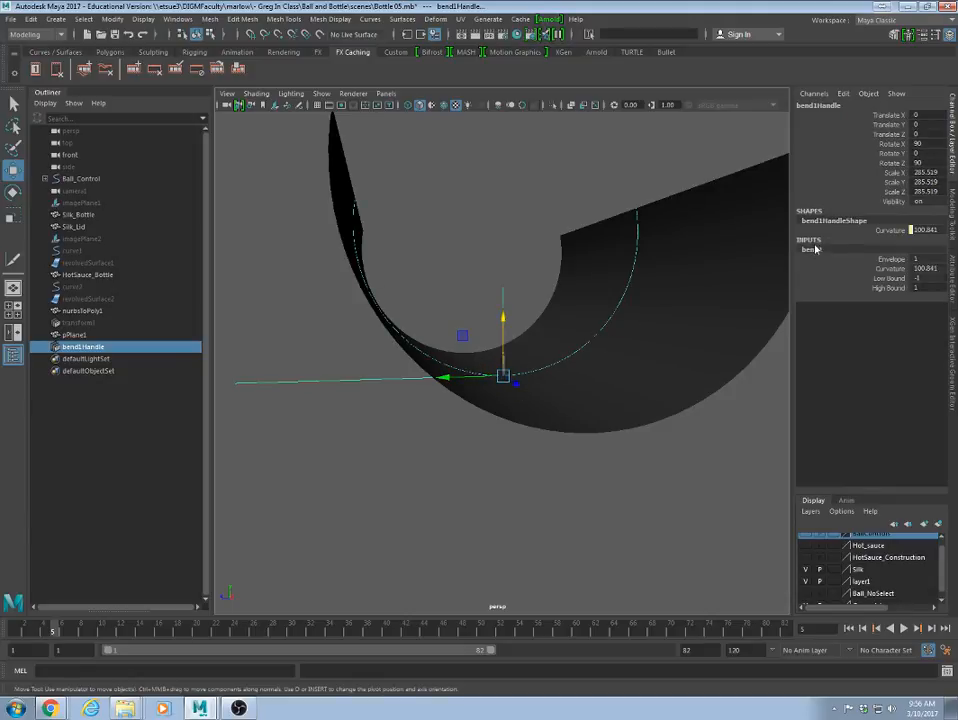
left_click(887, 278)
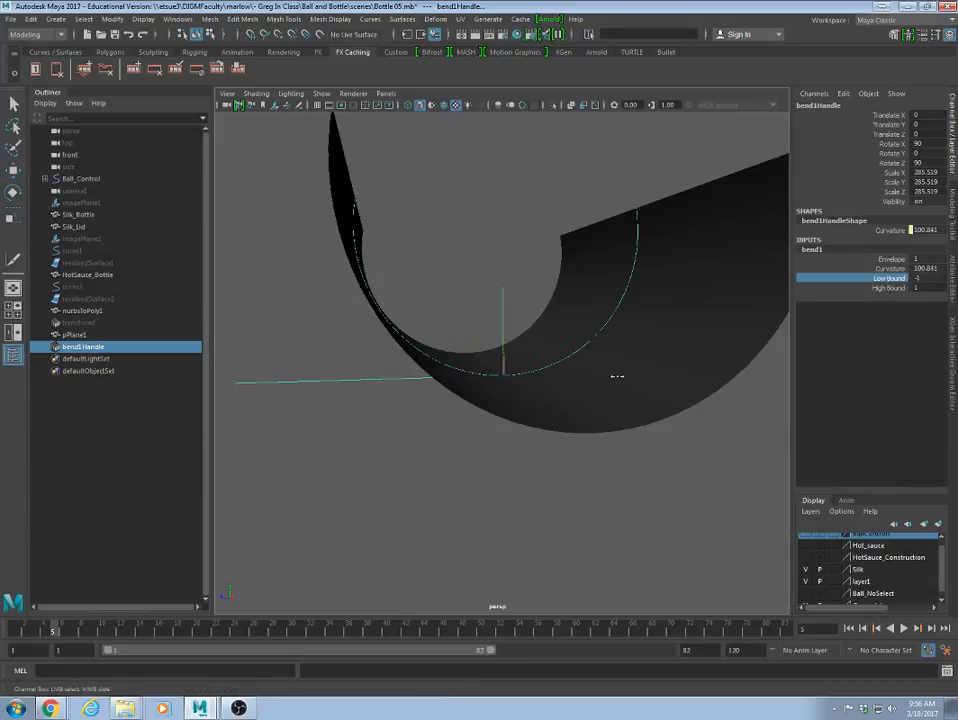
mouse_move(616, 376)
middle_mouse_down()
mouse_move(624, 381)
mouse_move(616, 381)
middle_mouse_up()
right_click_drag(616, 381, 690, 384, "alt")
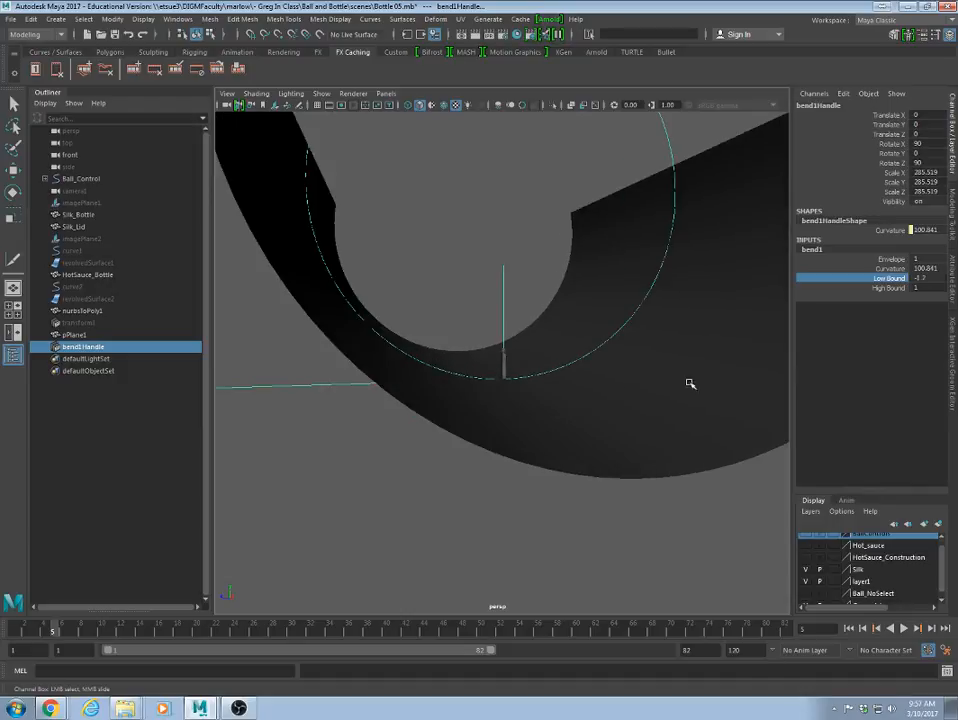
- Set the Bend deformer's High Bound to 0 so only one half of the plane curves upward
left_click(890, 288)
scroll(586, 367, "down", 3)
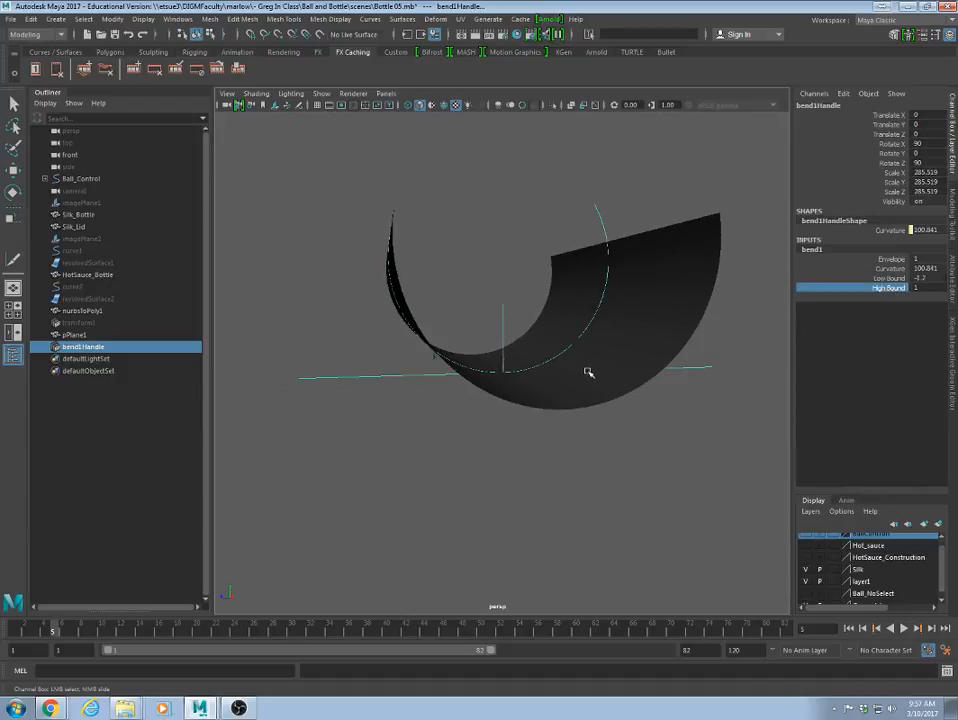
middle_click_drag(665, 378, 655, 378)
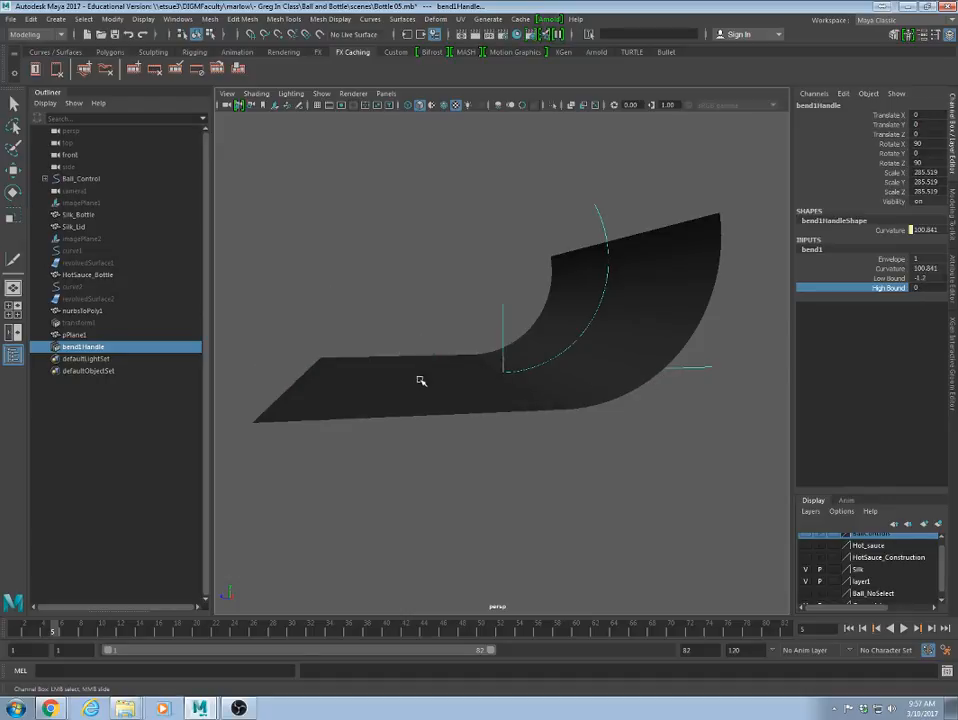
- Frame the Silk bottle against the curved backdrop, start an Arnold render of it, and close the render view
left_click_drag(437, 391, 543, 394, "alt")
right_click_drag(430, 389, 935, 448, "alt")
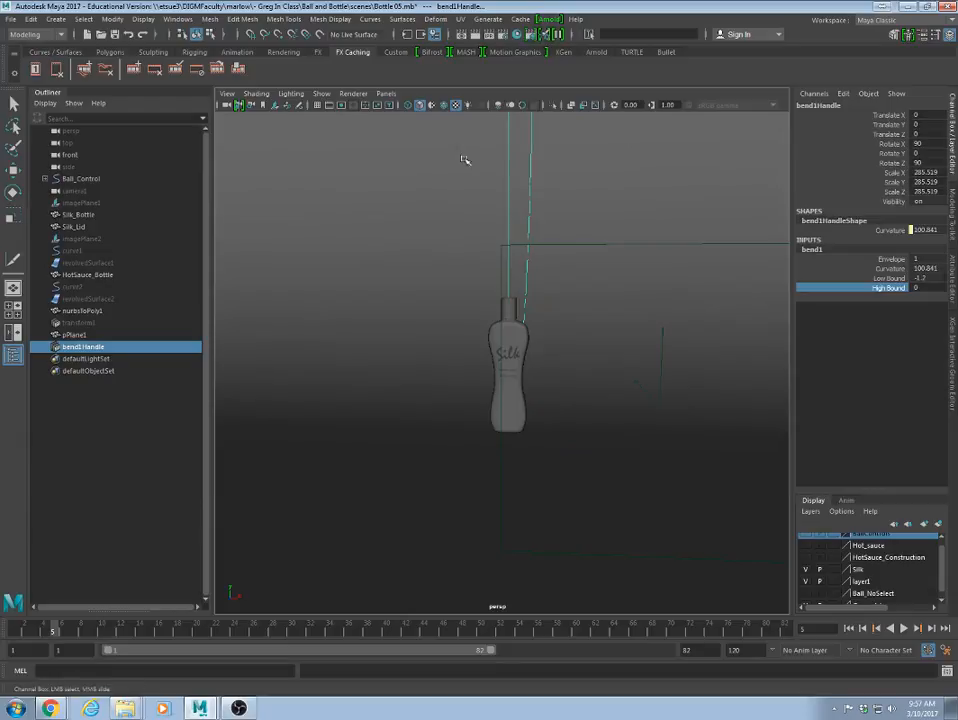
left_click(548, 19)
left_click(553, 40)
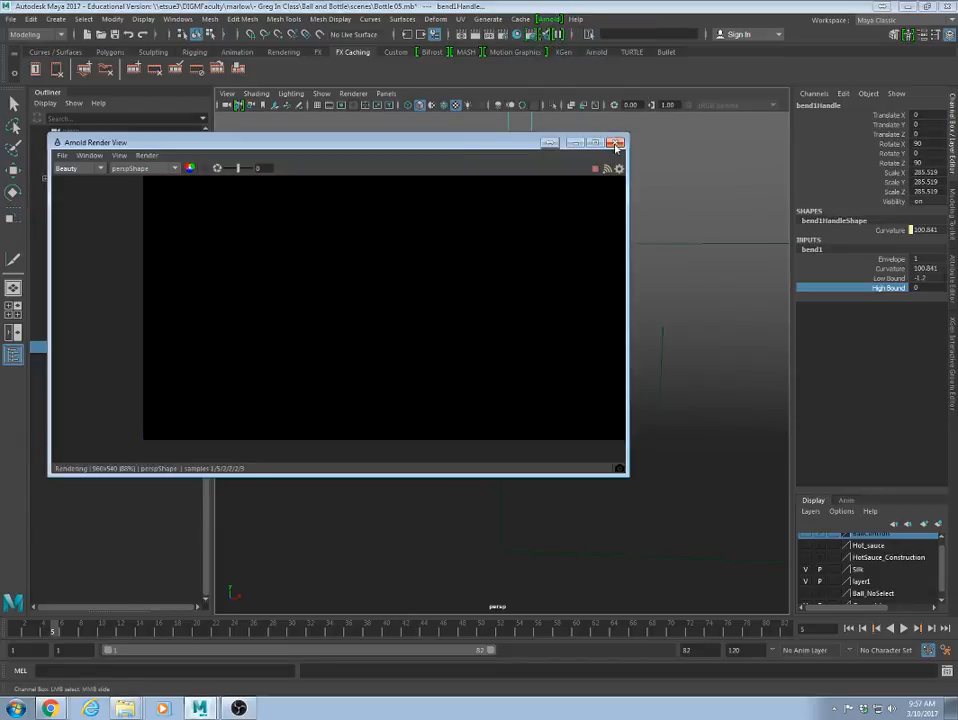
left_click(616, 143)
- Inspect the sky dome, plane, image planes, light set and front camera to find the scene's HDRI lighting
left_click(62, 323)
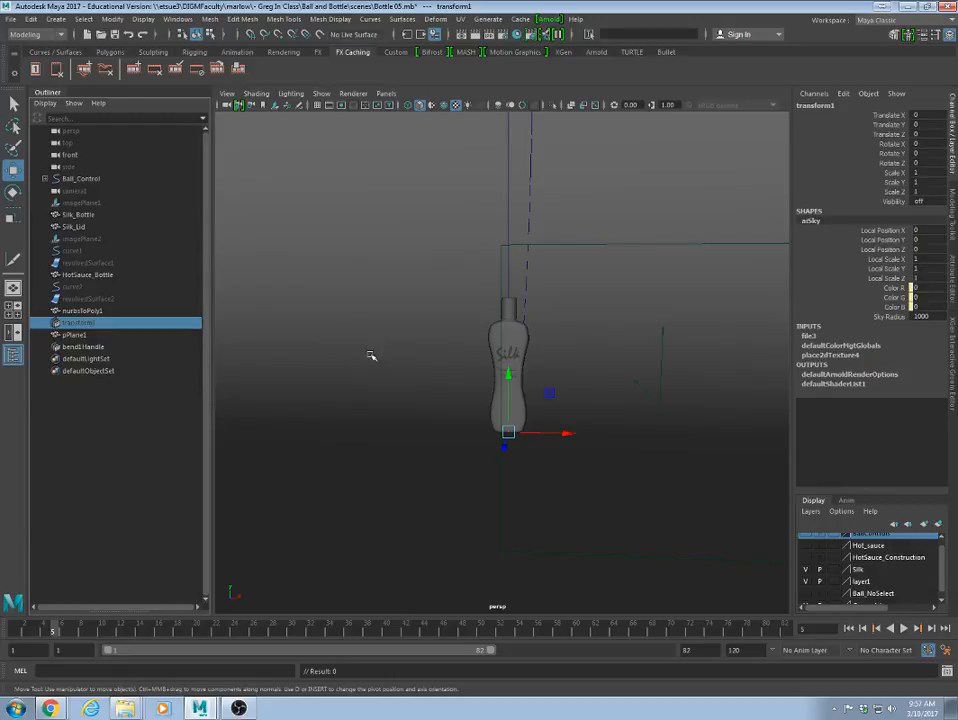
left_click(70, 335)
left_click(72, 324)
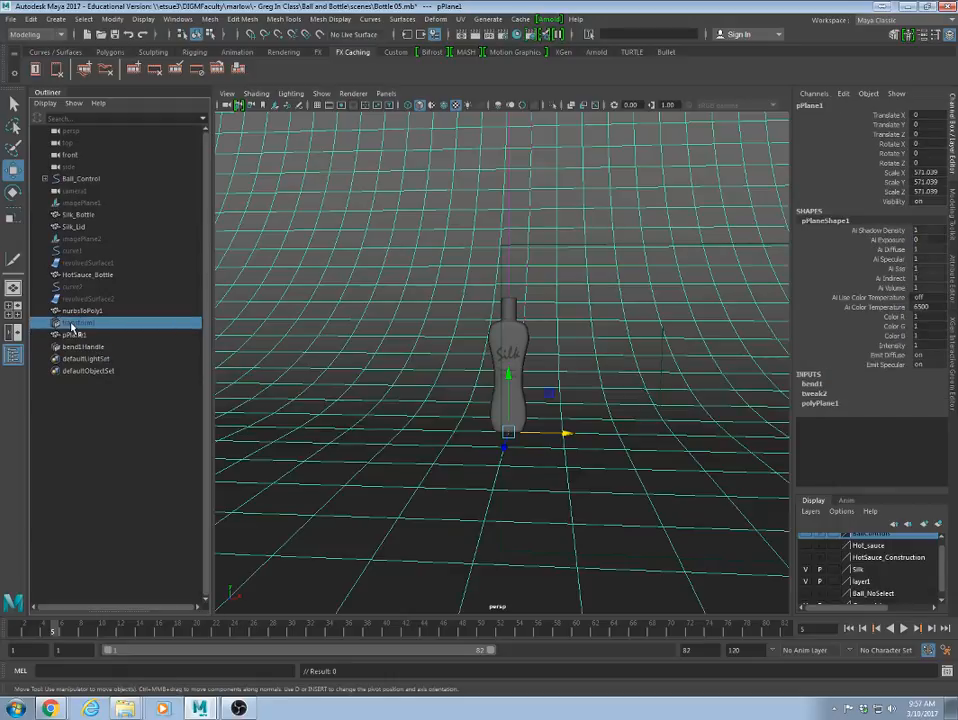
scroll(502, 382, "down", 12)
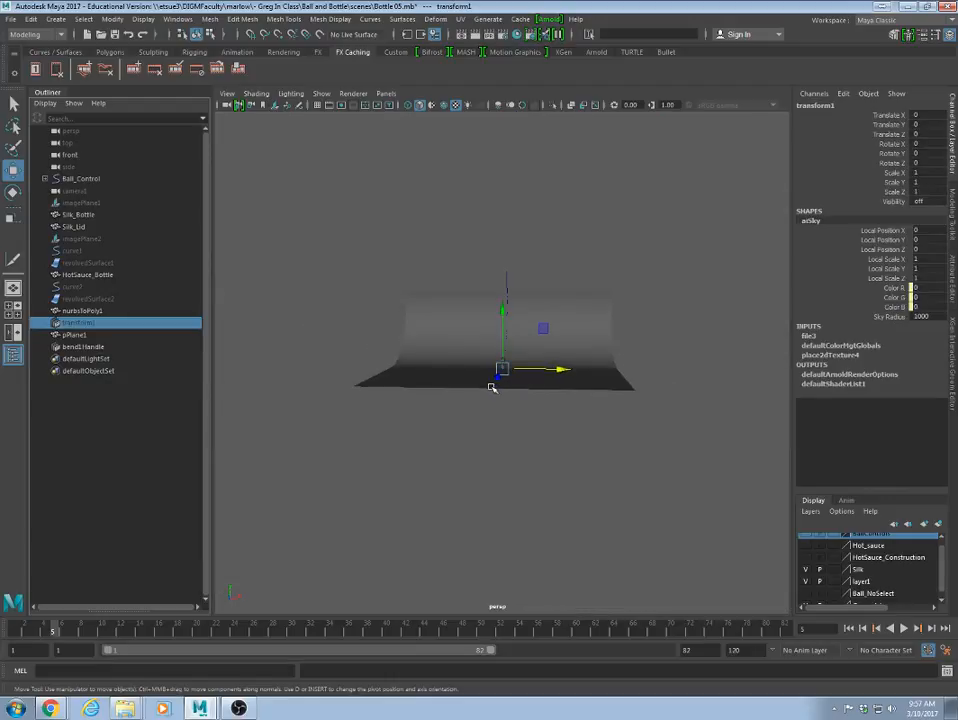
left_click_drag(492, 387, 408, 371, "alt")
left_click(466, 284)
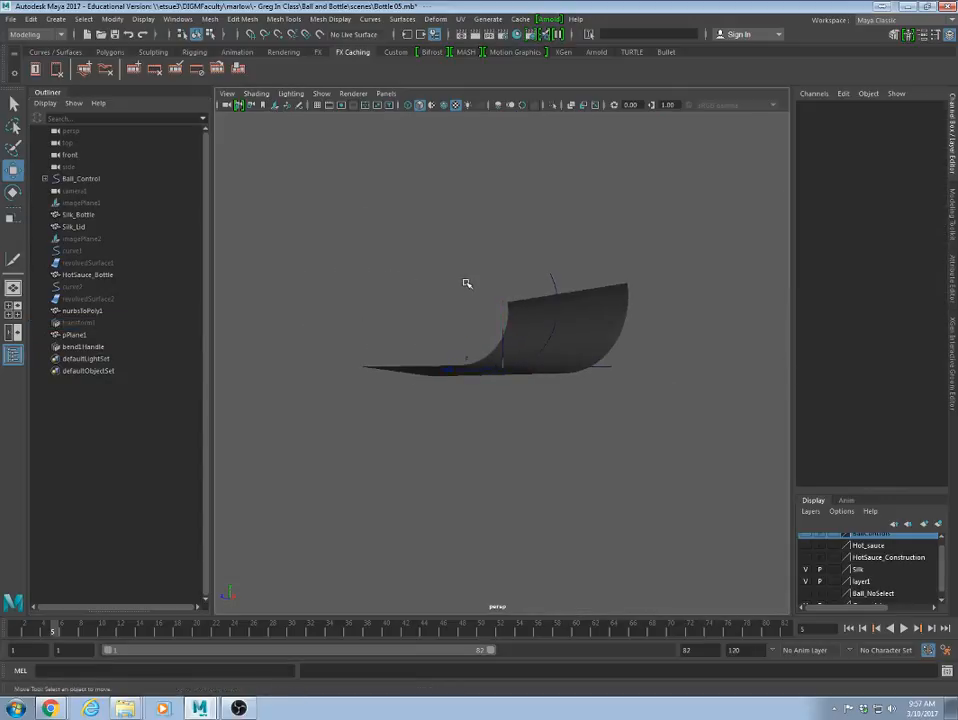
left_click(80, 203)
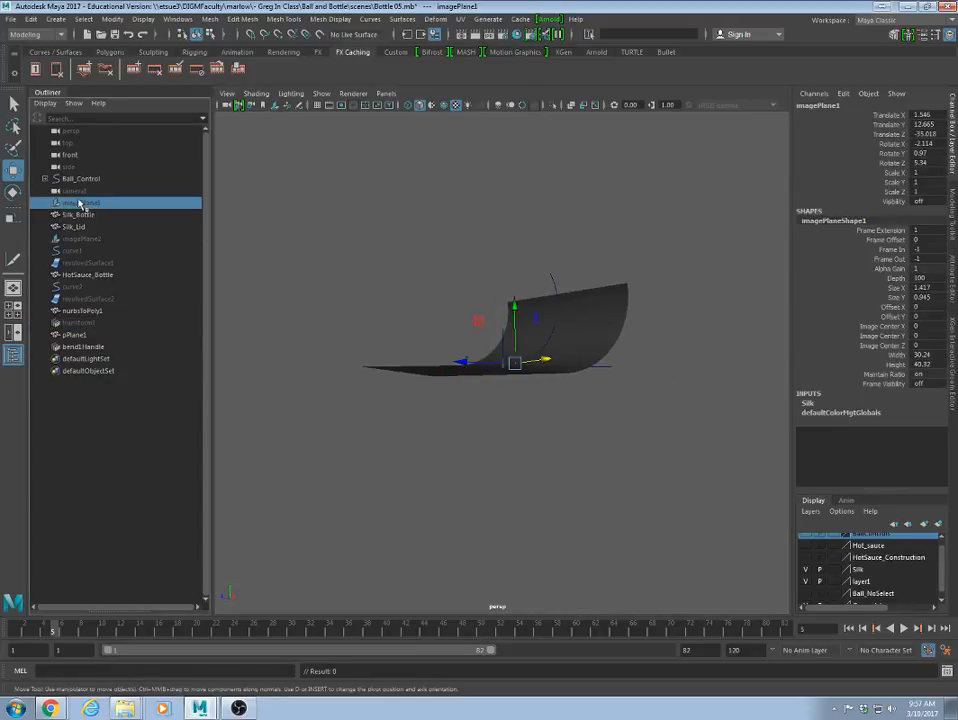
left_click(76, 250)
left_click(77, 238)
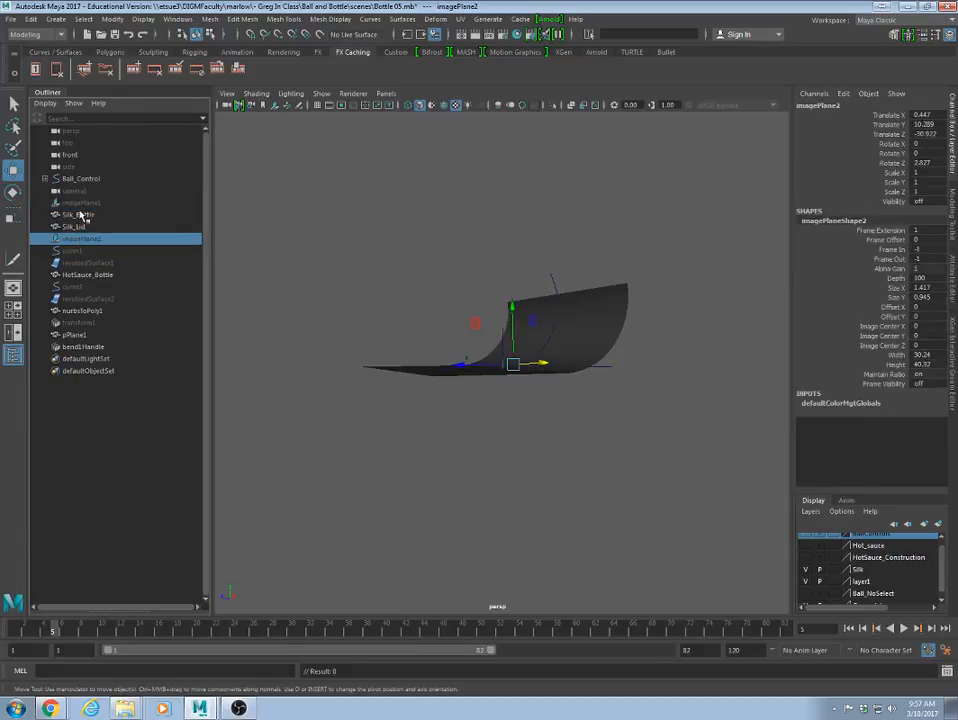
left_click(79, 203)
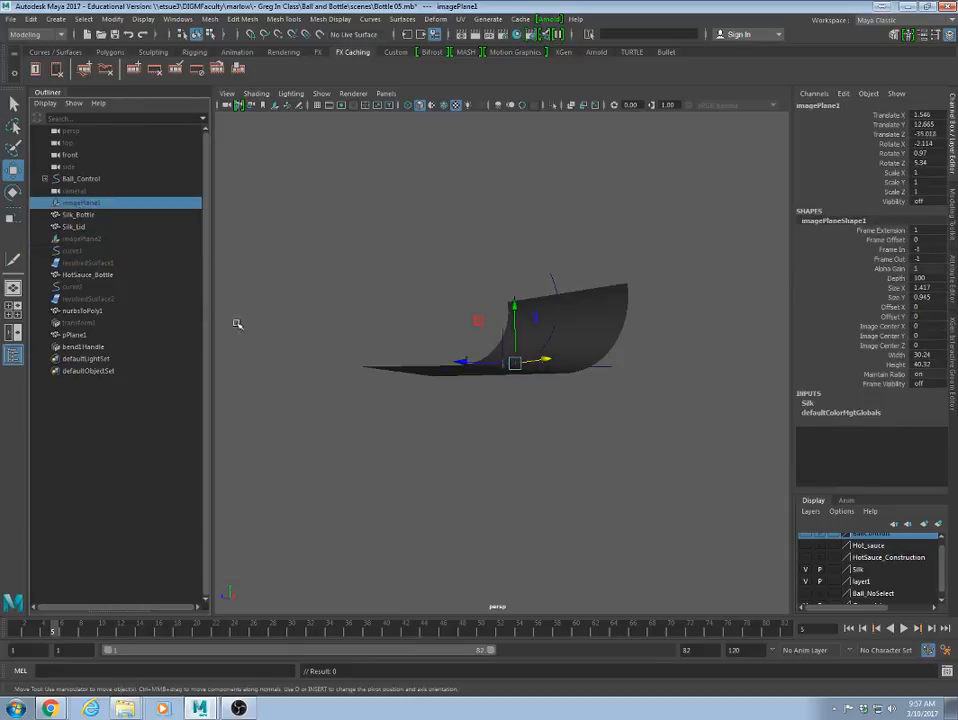
left_click(60, 358)
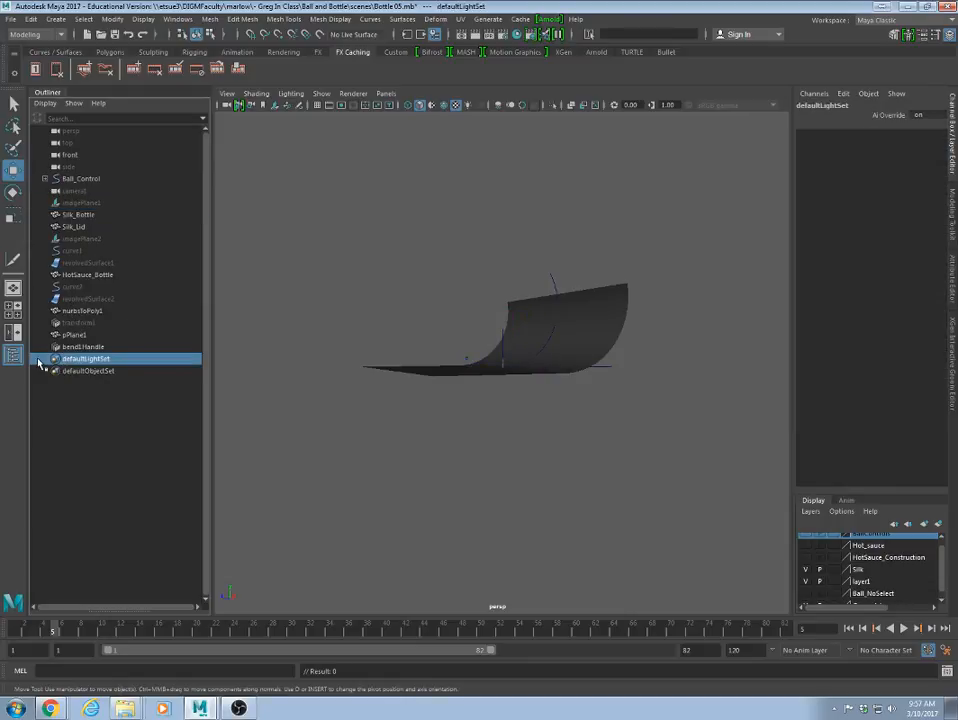
left_click(70, 155)
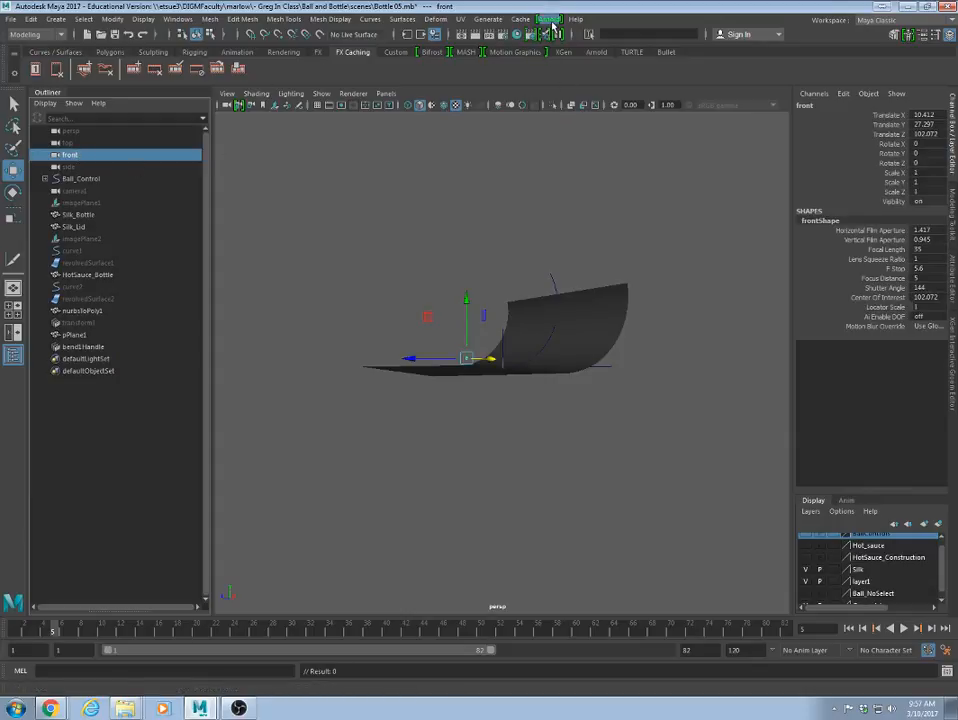
- Undo the recent selections, the bend's bound changes and the hiding of the sky dome
key("ctrl+z")
key("ctrl+z")
key("ctrl+z")
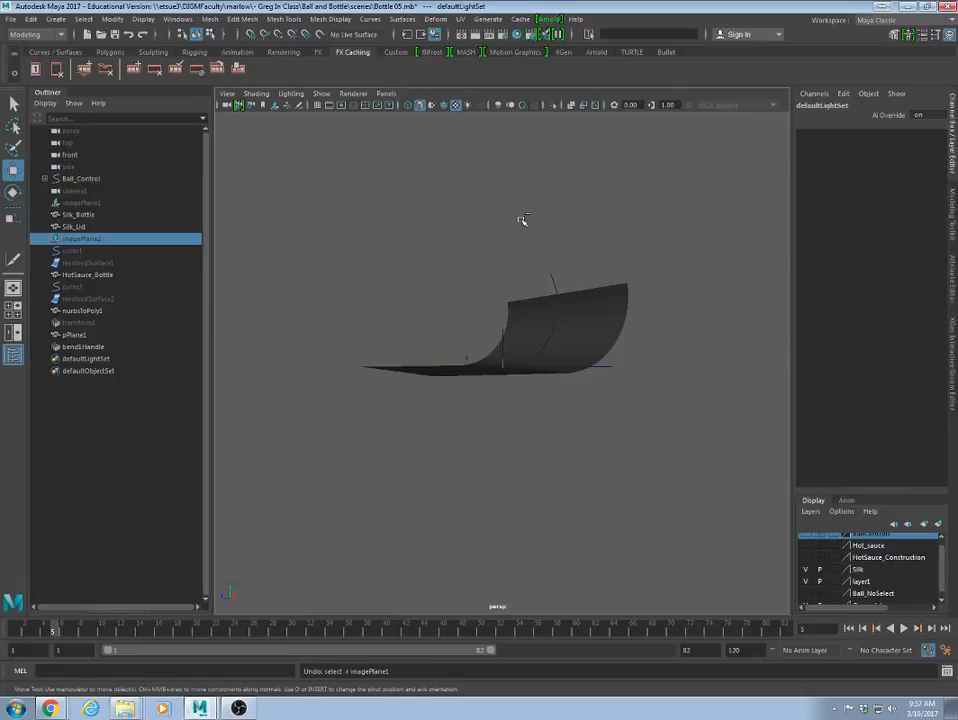
key("ctrl+z")
key("ctrl+z")
key("ctrl+z")
key("ctrl+z")
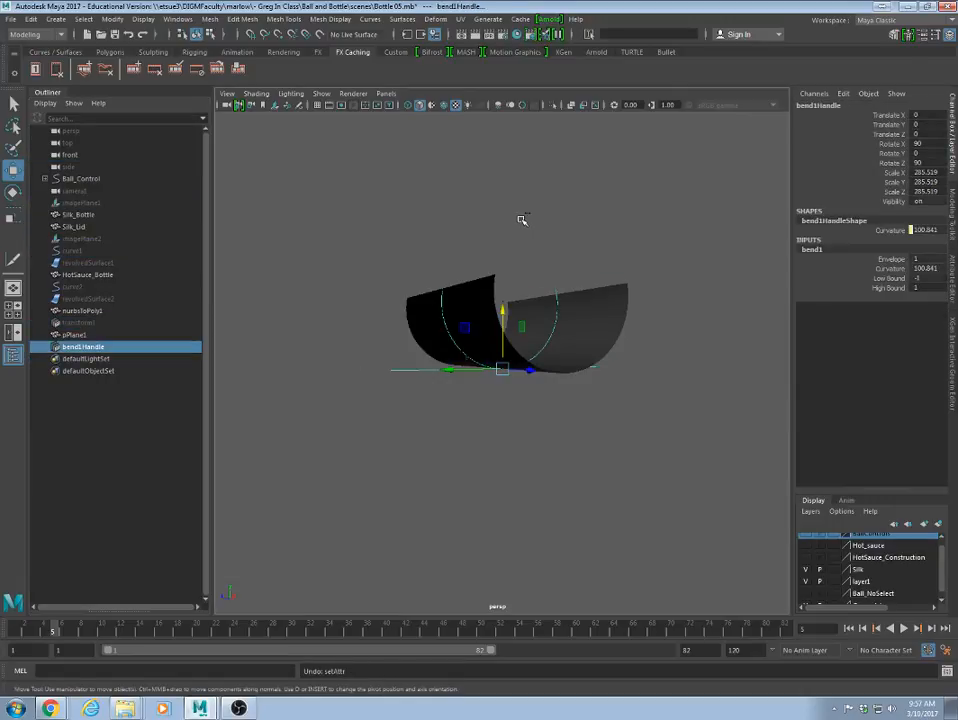
key("ctrl+z")
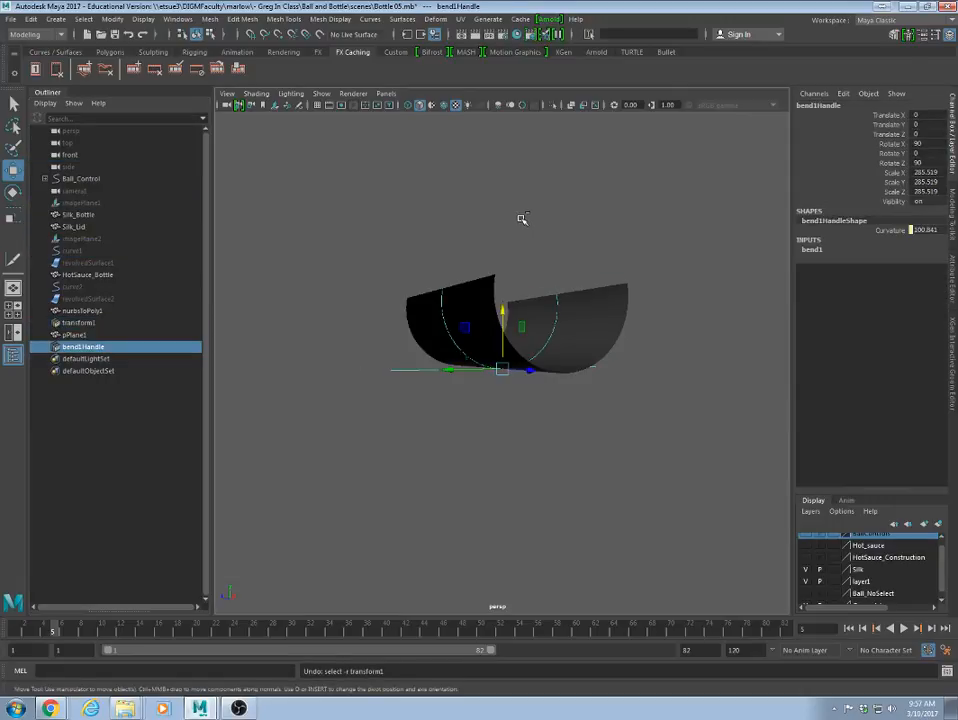
- Undo back past the bend's rotation and curvature edits, and redo them up to the handle's Rotate X of 90
key("ctrl+z")
key("ctrl+z")
key("ctrl+z")
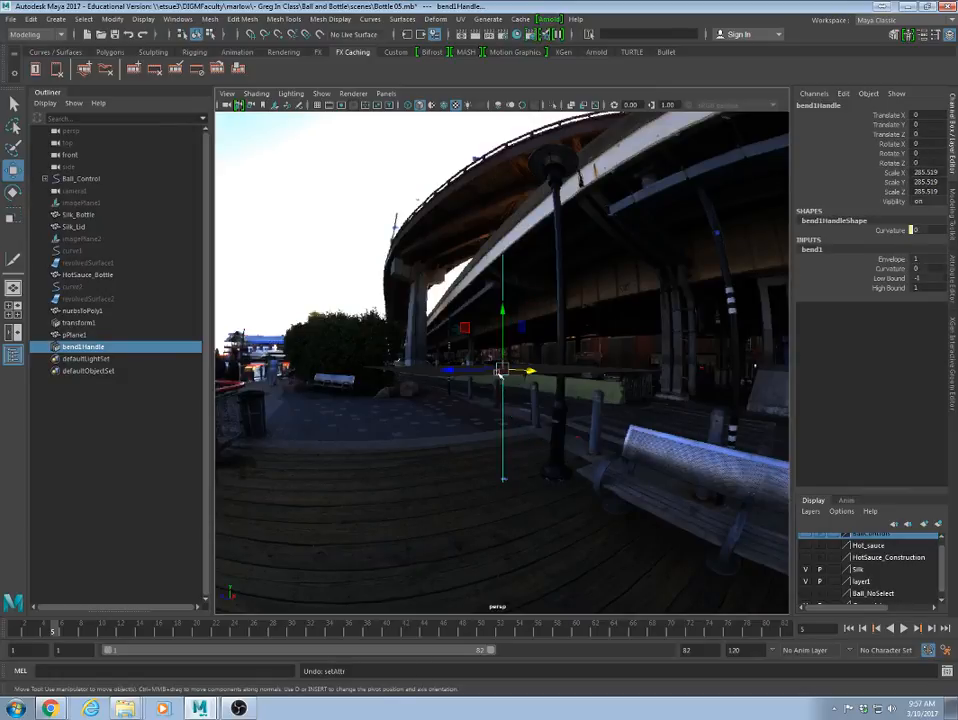
left_click_drag(499, 374, 498, 392, "alt")
right_click_drag(498, 392, 692, 403, "alt")
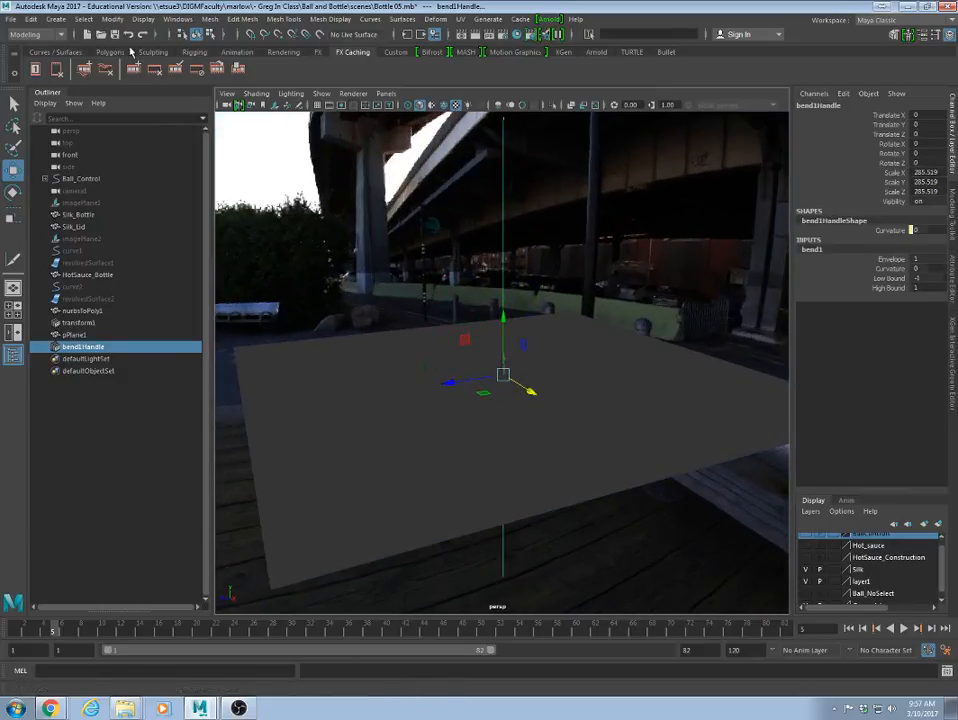
left_click(144, 37)
left_click(144, 37)
left_click(144, 37)
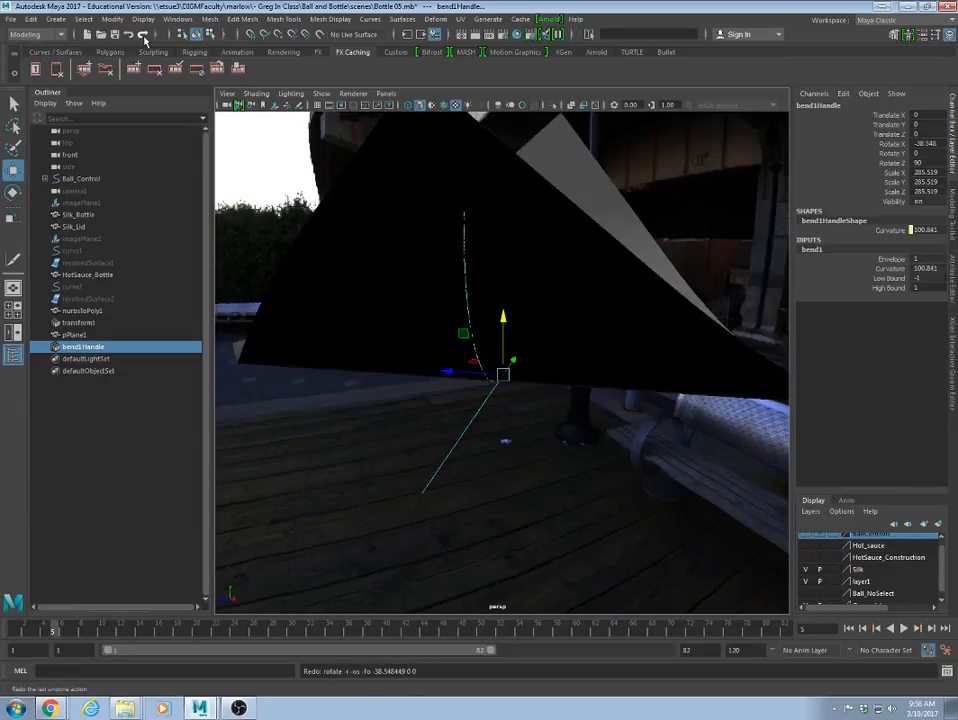
left_click(144, 37)
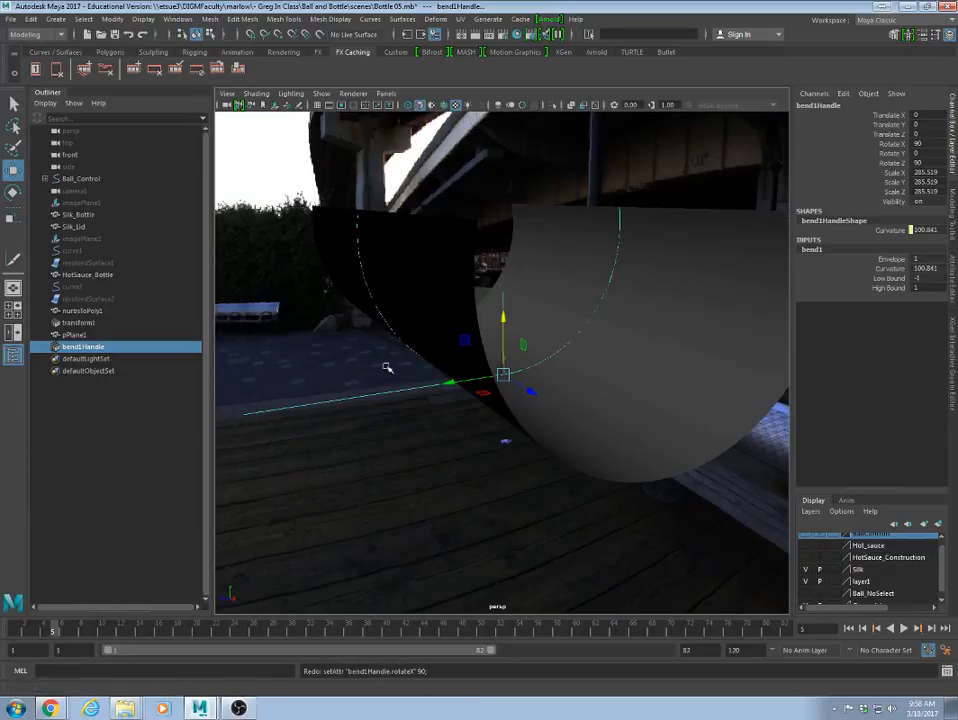
- Set the Bend deformer's High Bound to 0 so only one half of the ground plane curves up
left_click_drag(387, 368, 348, 390, "alt")
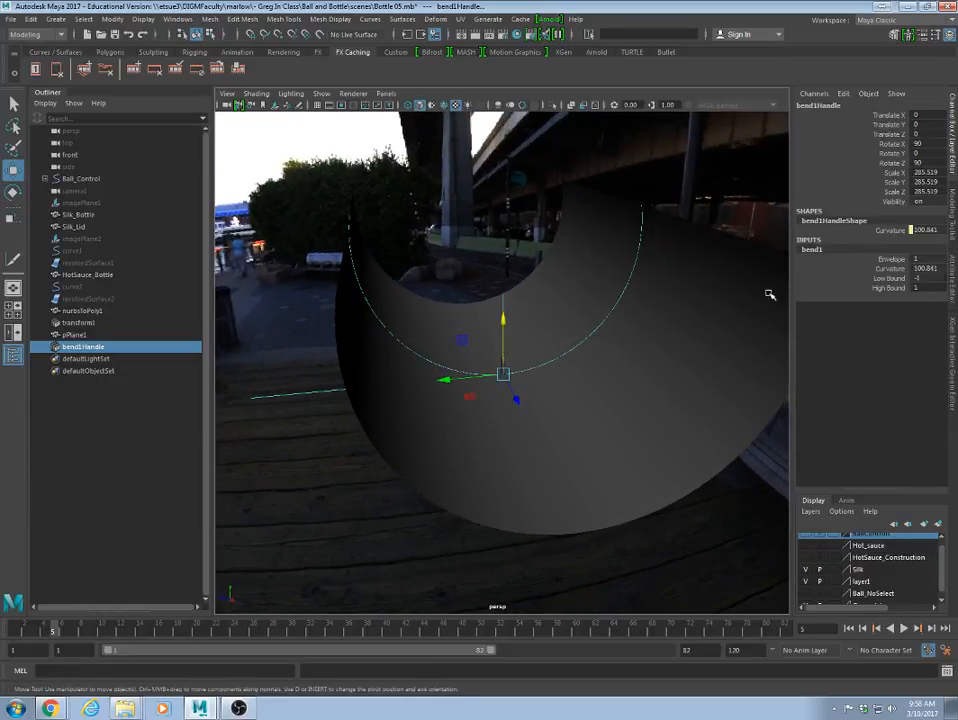
left_click(886, 288)
middle_click_drag(603, 376, 537, 384)
- Frame the Silk bottle closely from the front, render it in the Arnold RenderView, and close the render
left_click_drag(537, 384, 509, 374, "alt")
right_click_drag(509, 374, 919, 415, "alt")
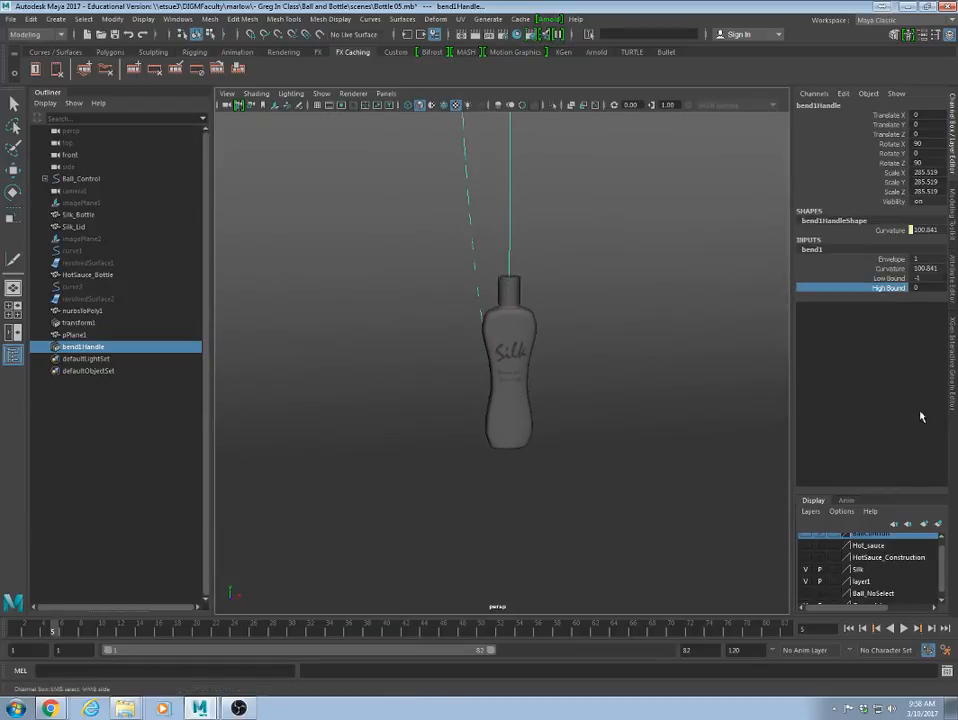
left_click_drag(620, 396, 607, 379, "alt")
right_click_drag(607, 379, 582, 355, "alt")
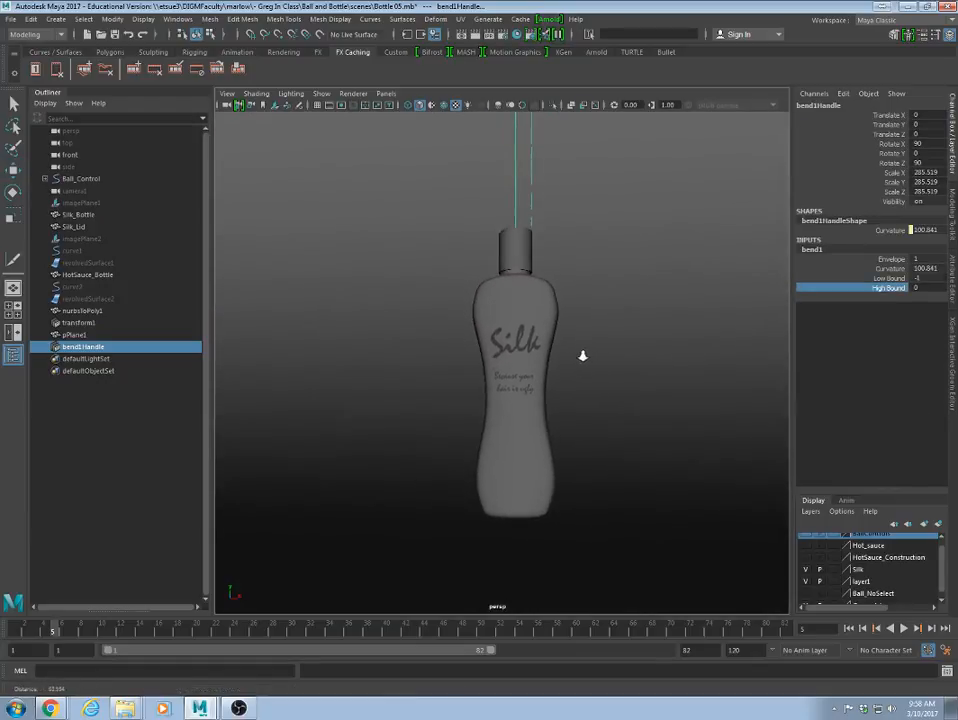
left_click(551, 20)
left_click(580, 40)
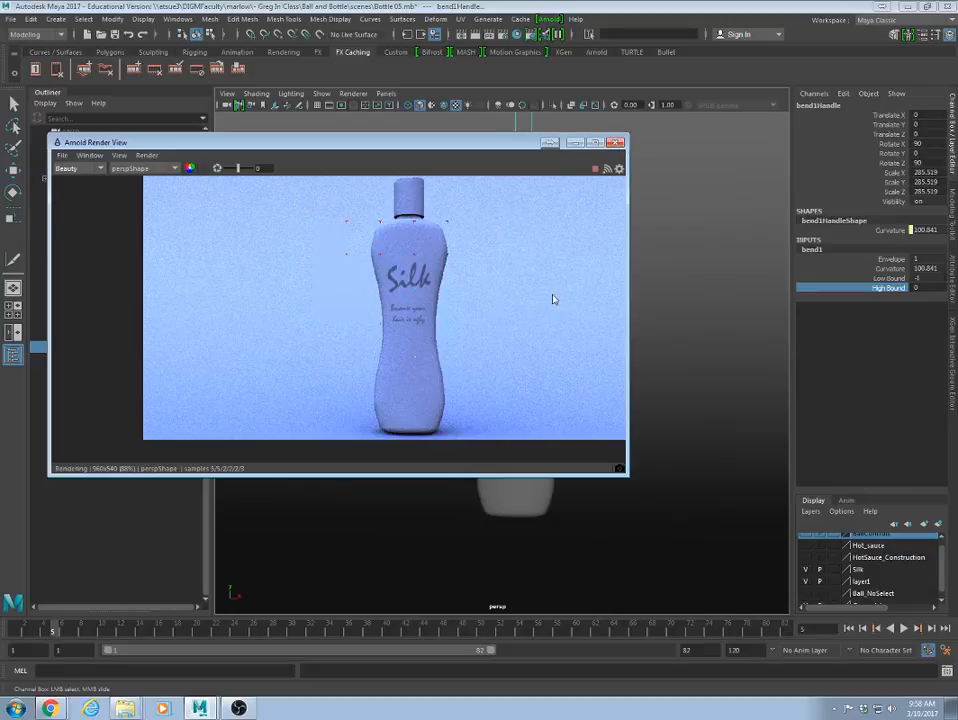
left_click(615, 142)
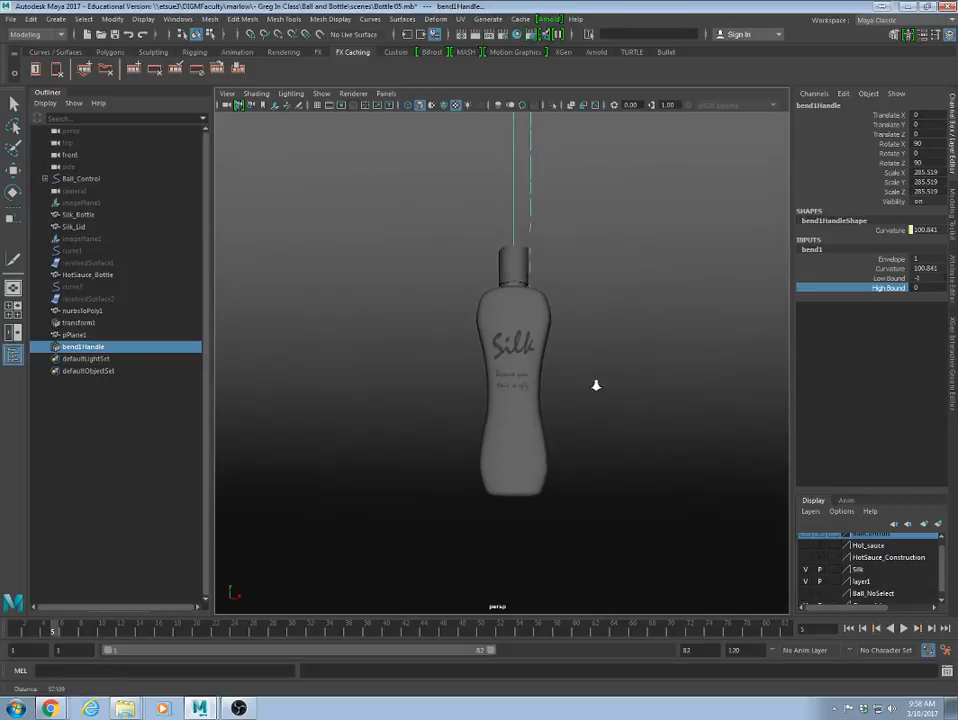
- Show the resolution gate, reframe the Silk bottle smaller inside it, and check an Arnold render of the new framing
scroll(596, 385, "down", 3)
left_click(341, 110)
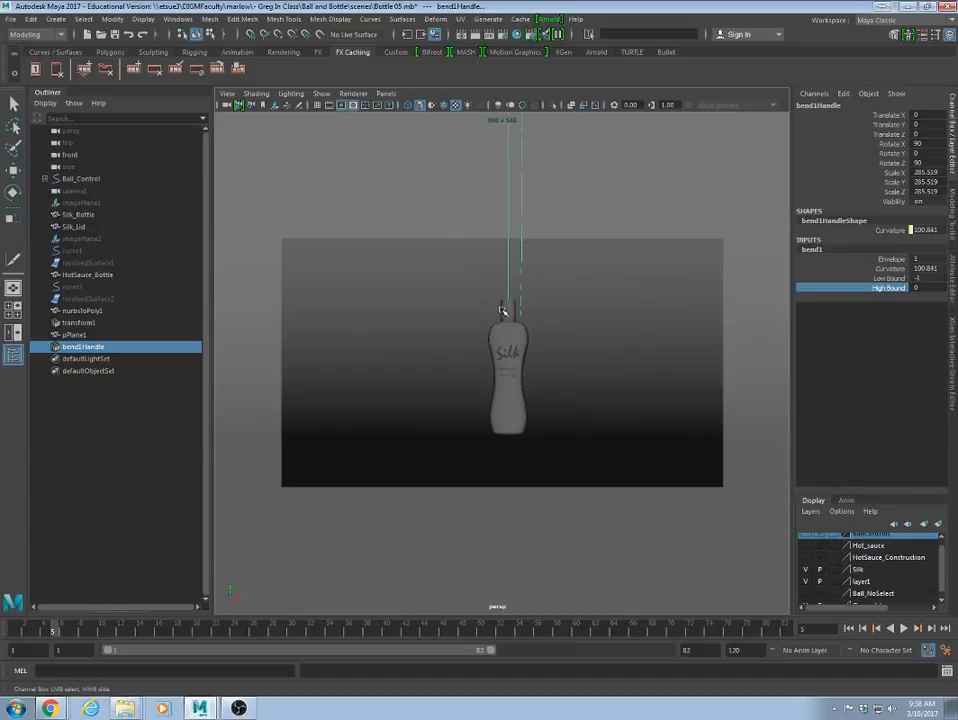
mouse_move(505, 312)
left_mouse_down("alt")
mouse_move(490, 312)
mouse_move(501, 317)
left_mouse_up("alt")
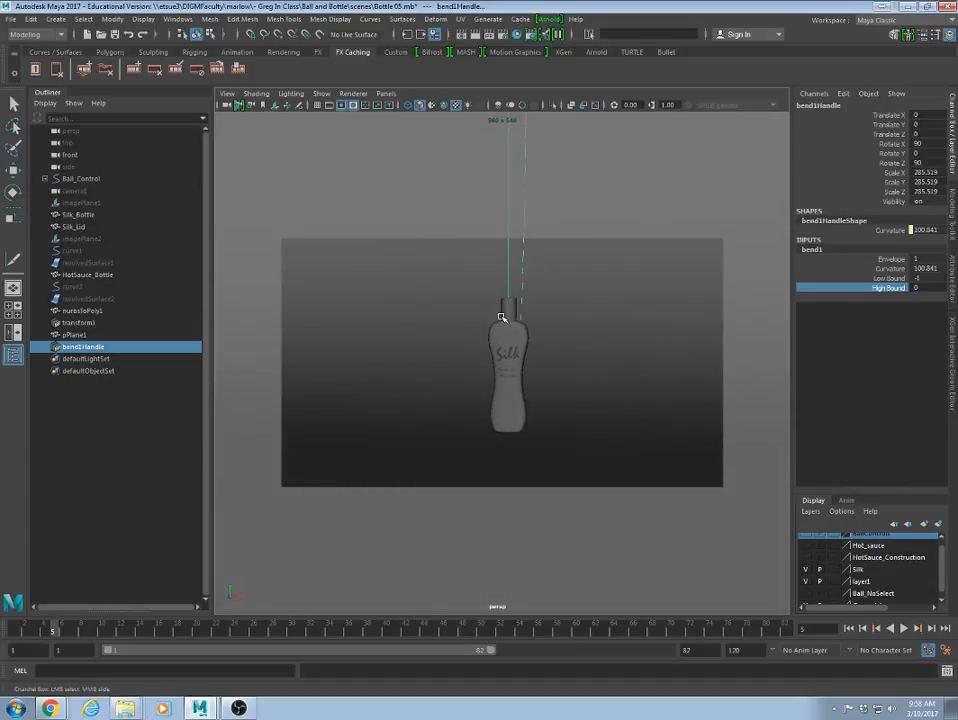
left_click(550, 22)
left_click(556, 39)
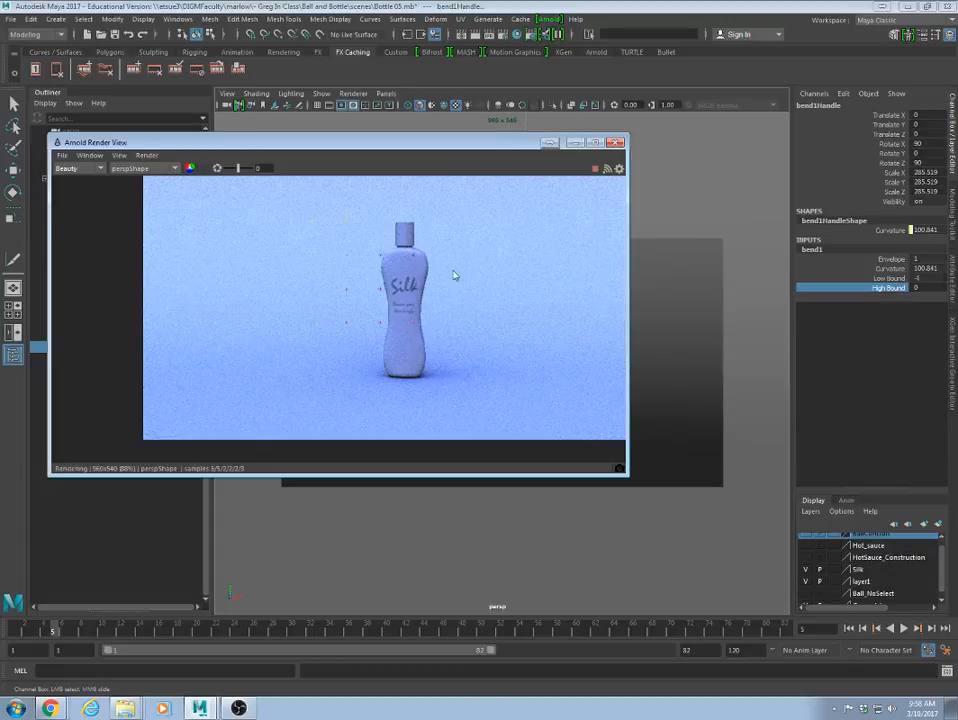
left_click(616, 143)
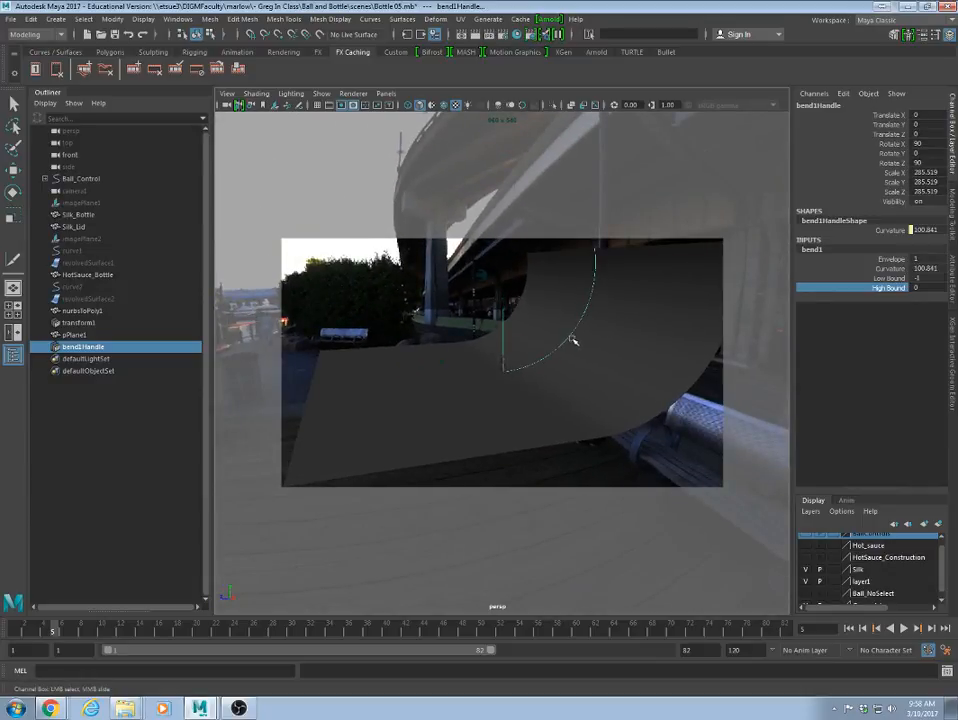
- Scale the bend handle down uniformly to about 79.4 to tighten the backdrop's curve
key("r")
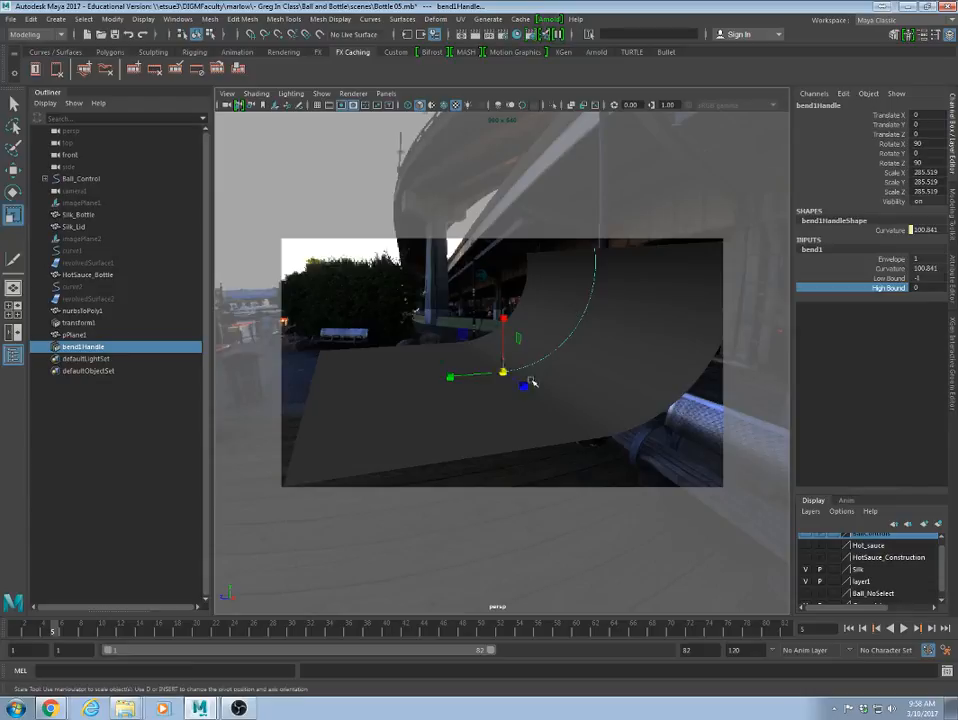
left_click_drag(504, 374, 437, 378)
- Try to move the plane and the bend handle together along Z
left_click(478, 400, "shift")
key("w")
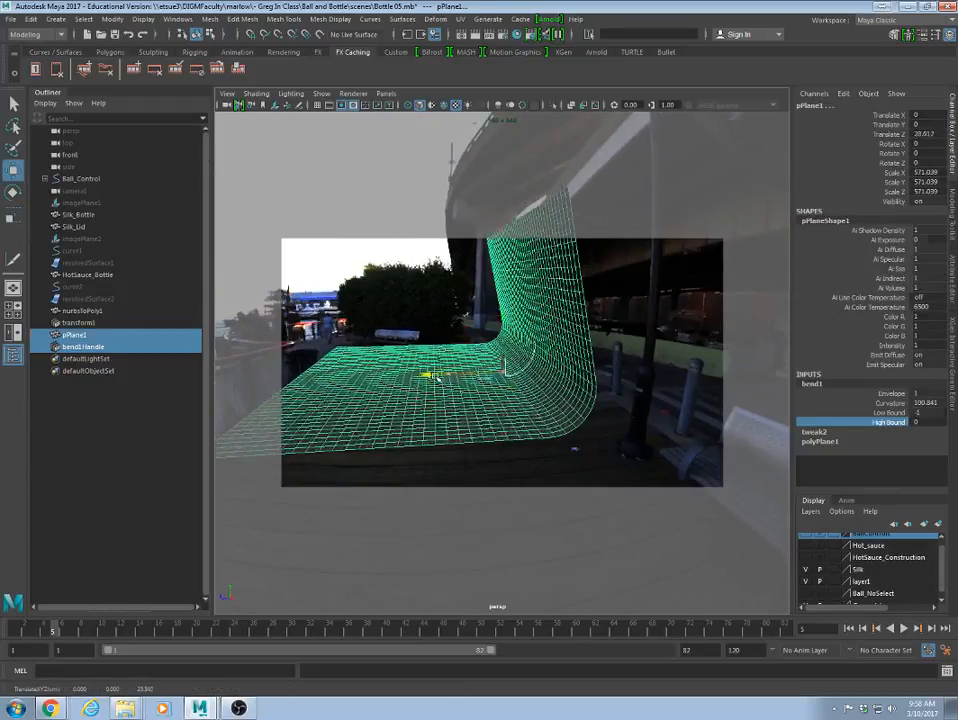
key("ctrl+z")
- Move only the bend handle back along Z to about -47.5 so the curve starts farther behind the bottle
left_click(517, 367)
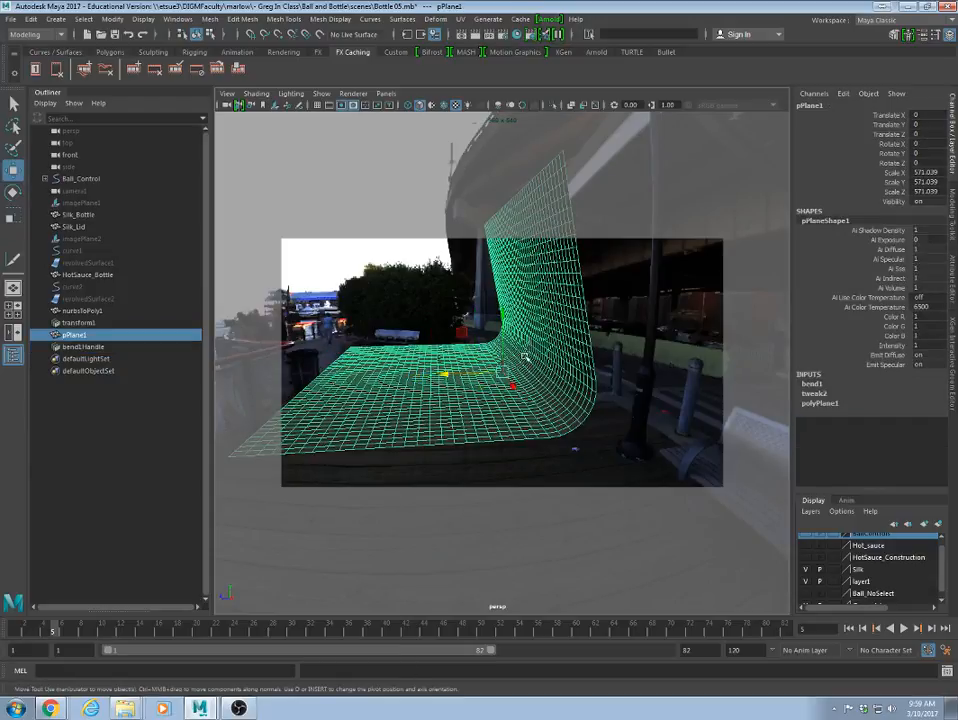
left_click(525, 358, "shift")
left_click(495, 369)
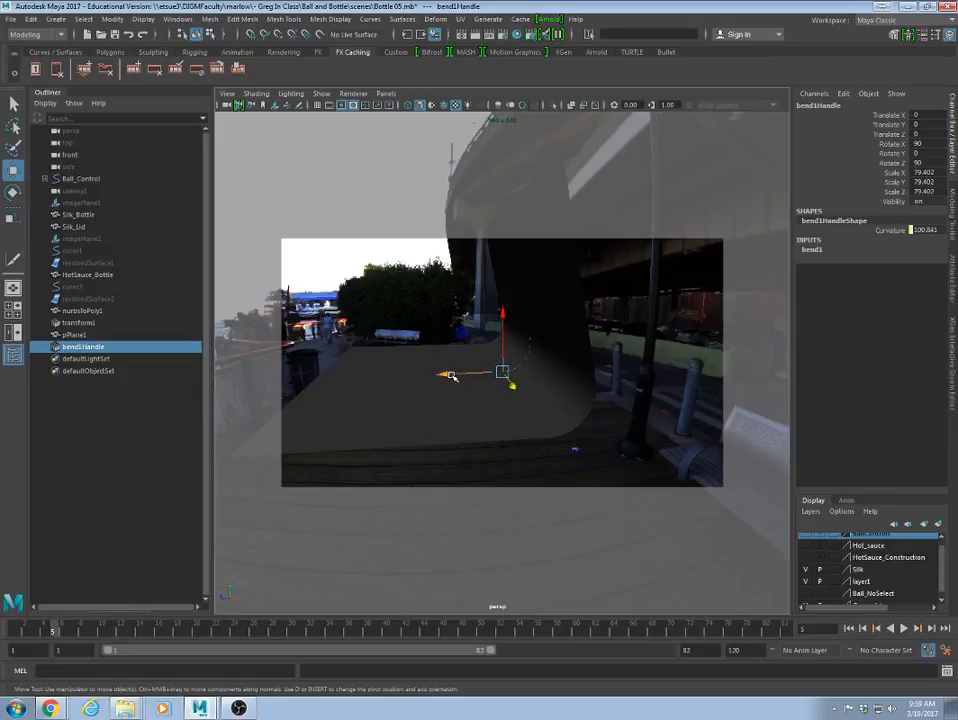
left_click_drag(451, 375, 549, 382)
- Render the Silk bottle against the adjusted backdrop in the Arnold RenderView and close the render
left_click(549, 19)
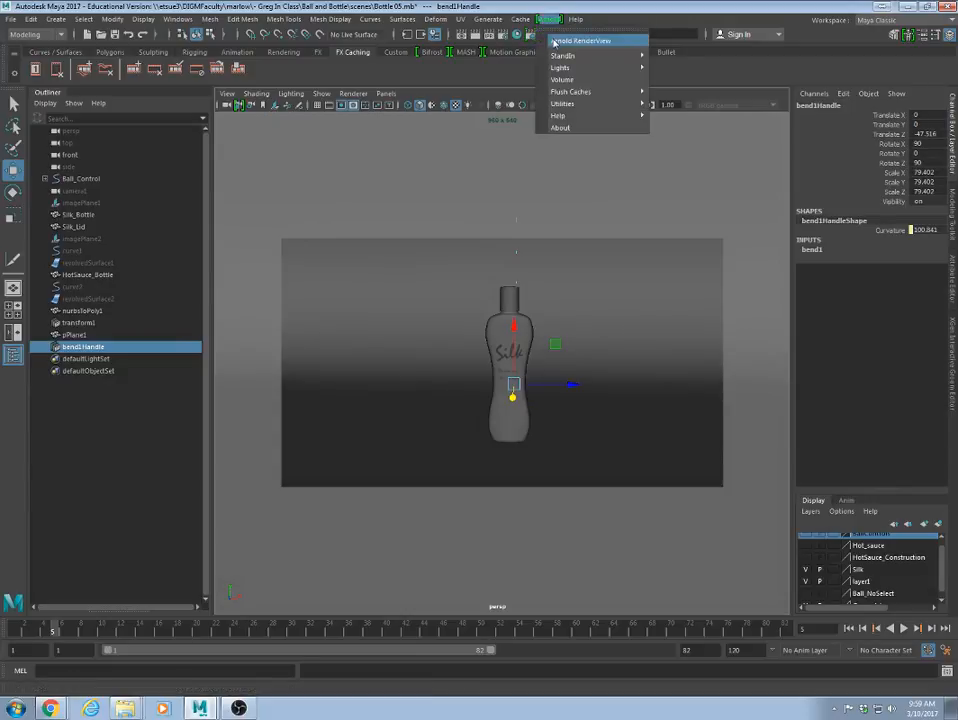
left_click(554, 42)
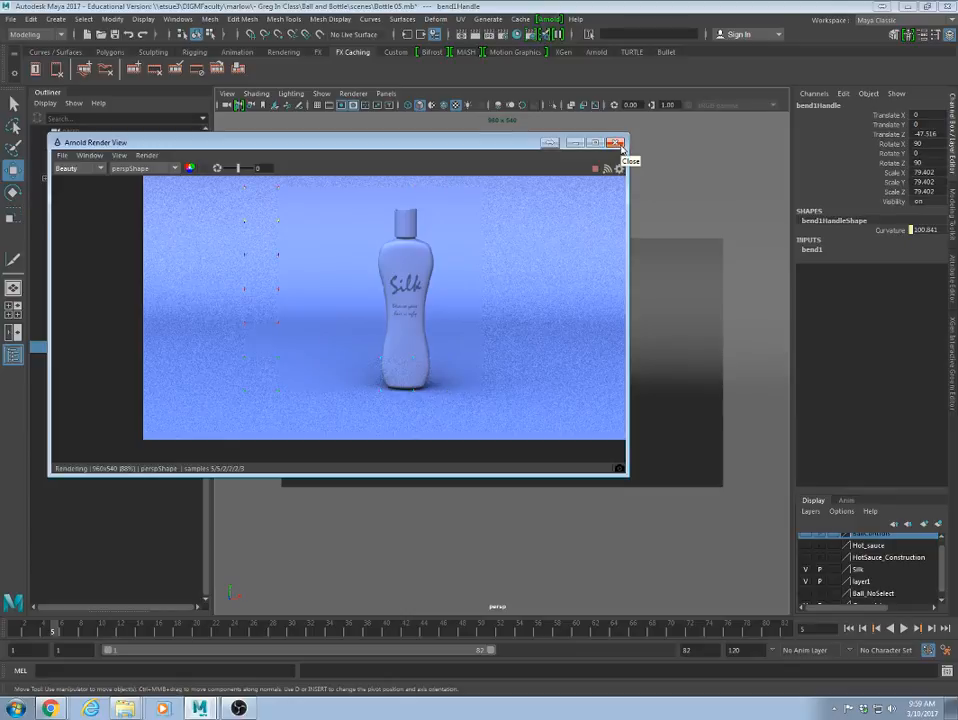
left_click(617, 145)
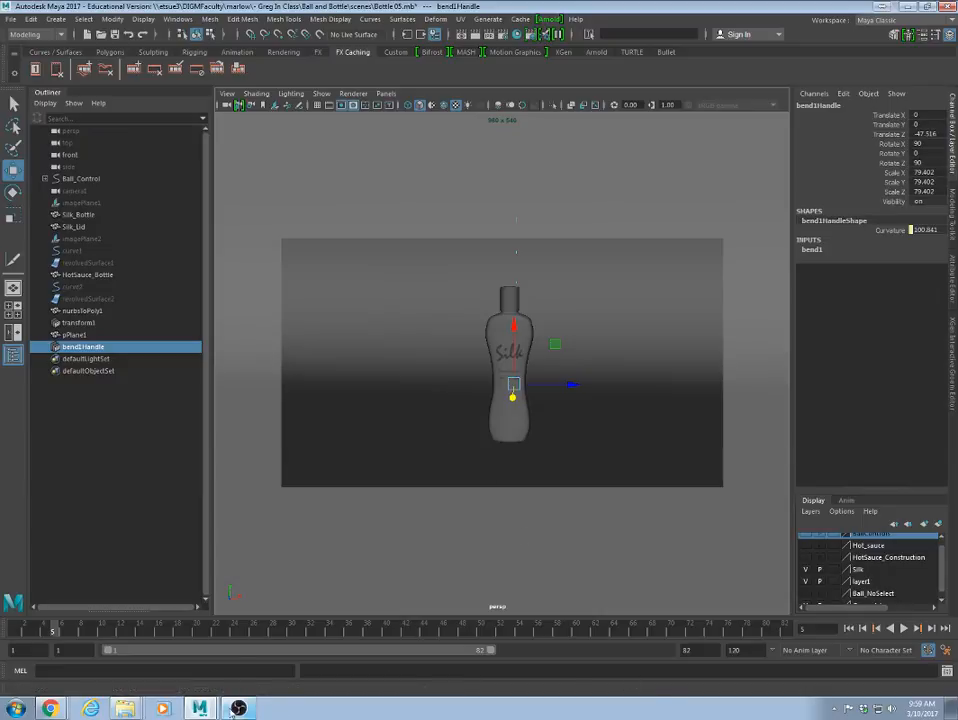
left_click(236, 709)
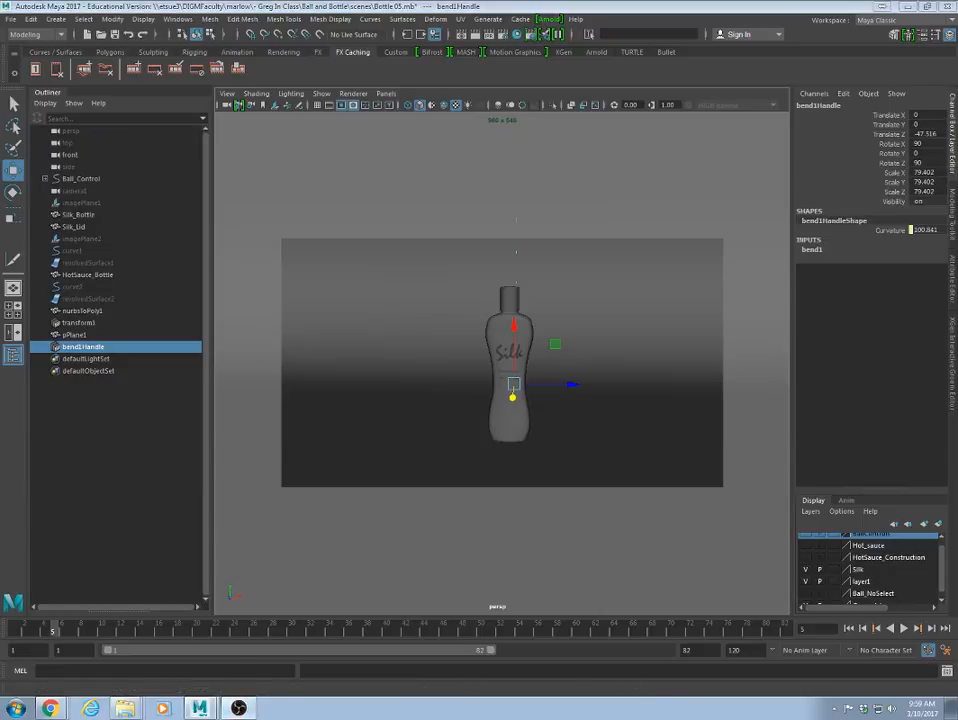